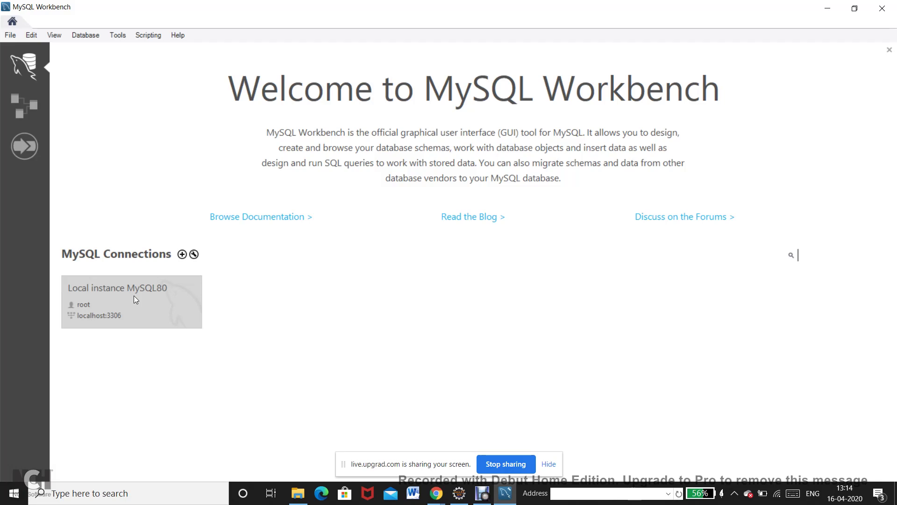
Open the Local instance MySQL80 connection from the MySQL Workbench welcome screen.
left_click(136, 299)
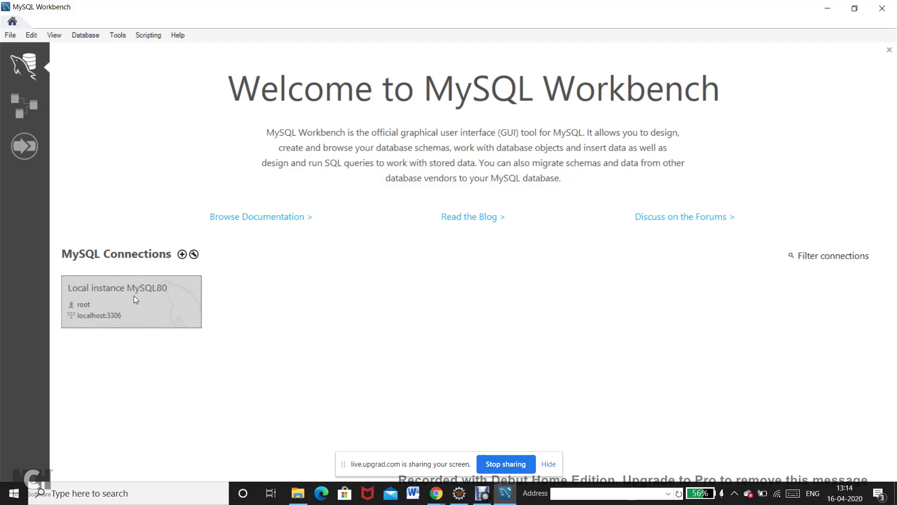
double_click(135, 299)
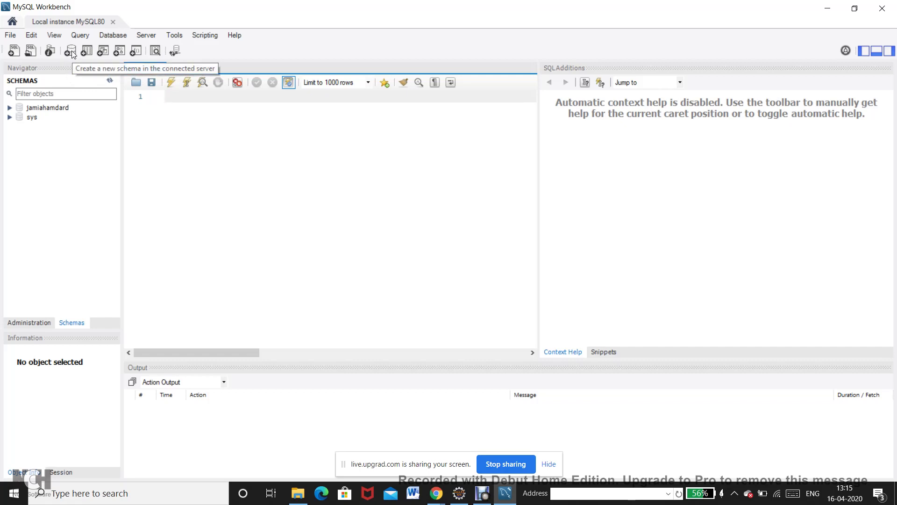
Create a schema named Admissionsdatabase, apply it, and accept the lowercase 'admissionsdatabase' notice.
left_click(72, 51)
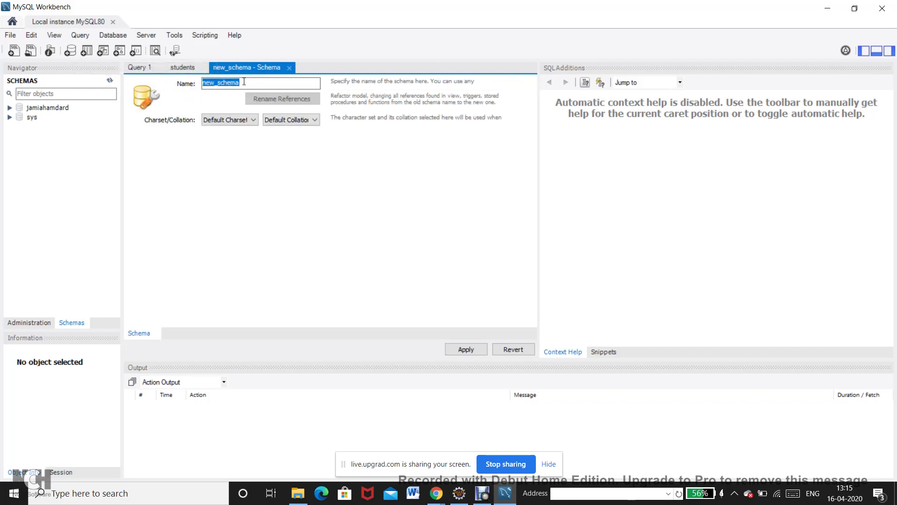
type("A")
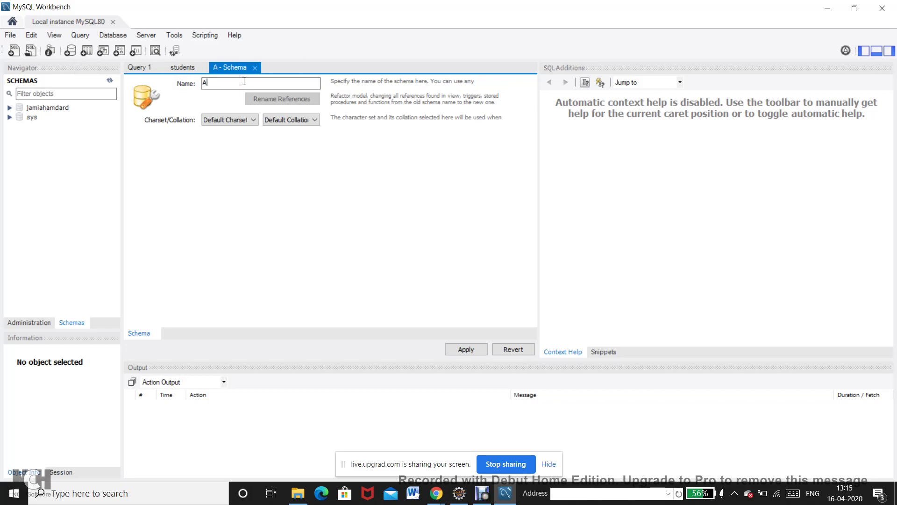
type("dmission")
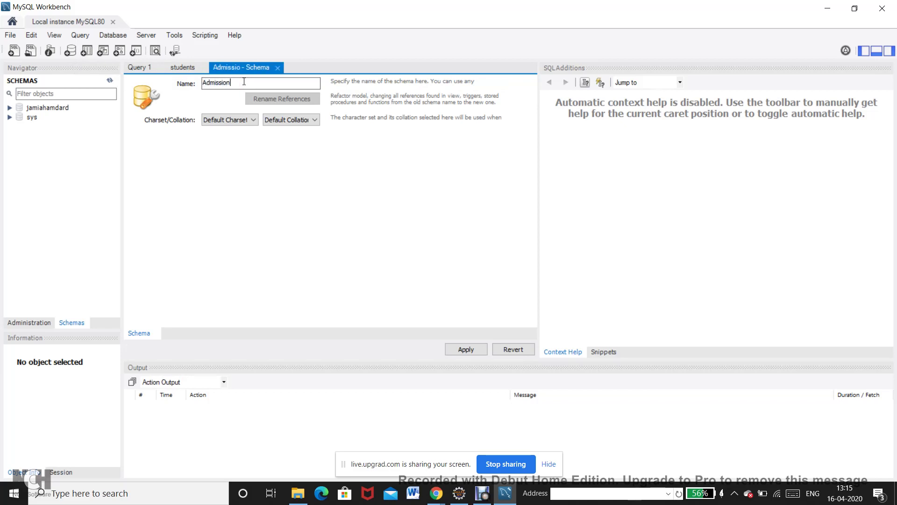
type("sdatabase")
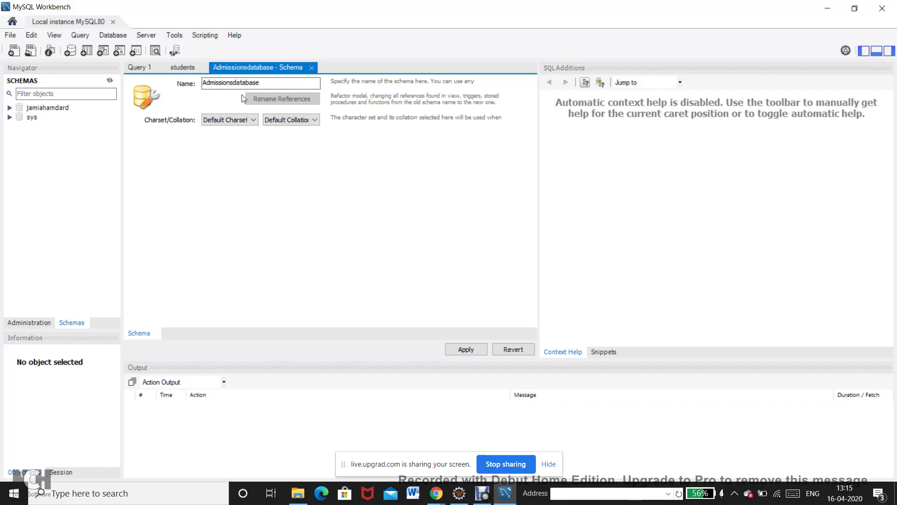
left_click(461, 352)
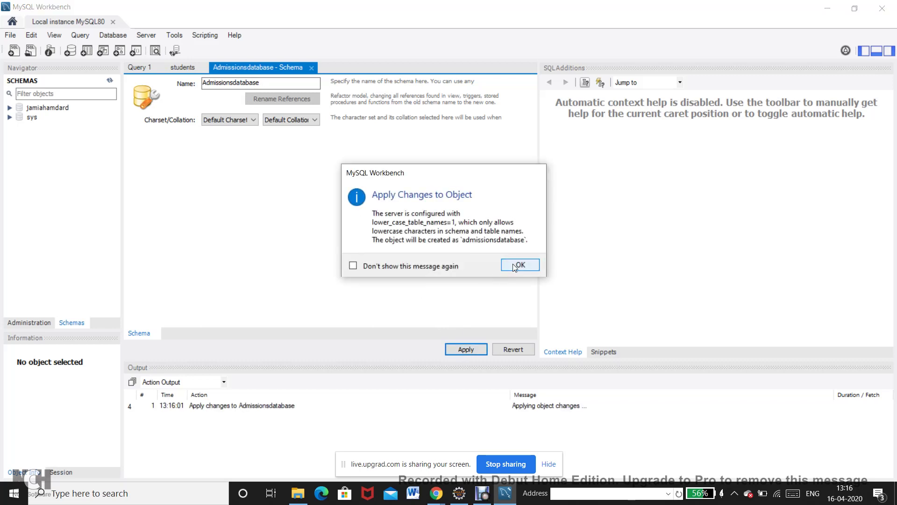
left_click(517, 264)
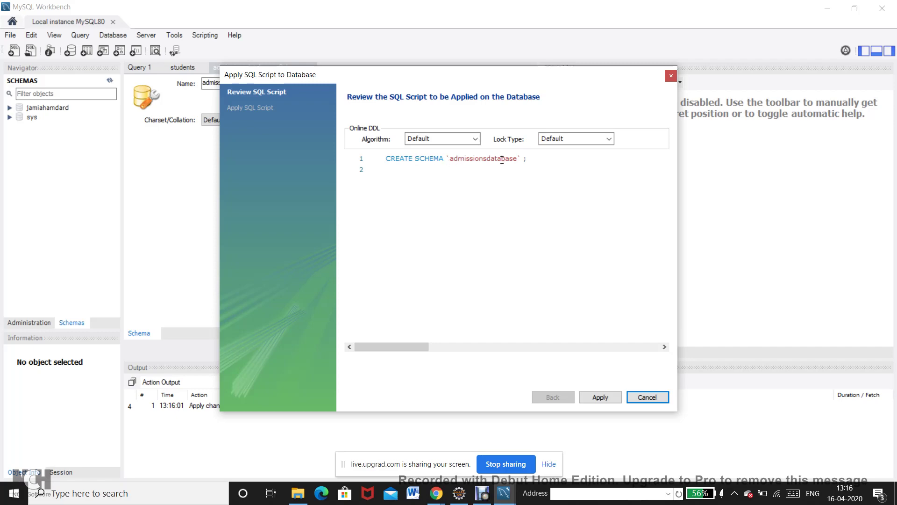
Run the CREATE SCHEMA script, then expand admissionsdatabase and select its Tables group.
left_click(602, 397)
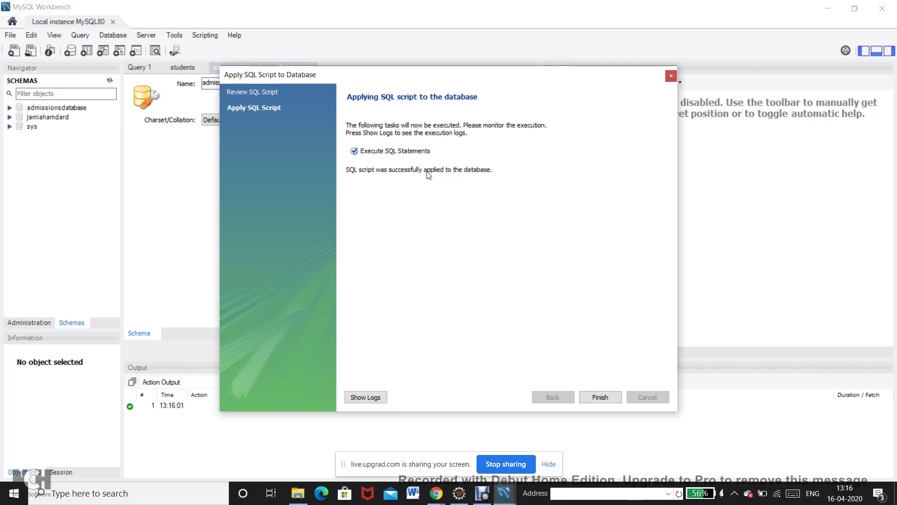
left_click(609, 401)
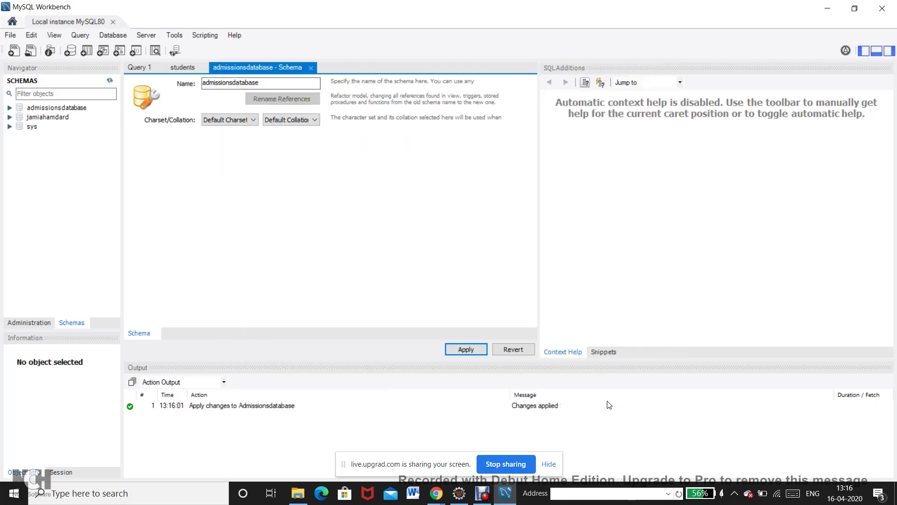
left_click(9, 108)
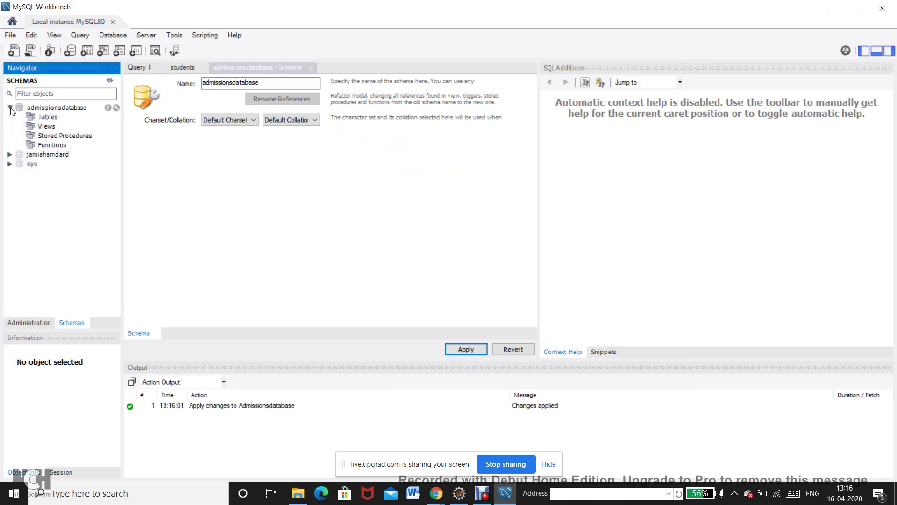
left_click(38, 117)
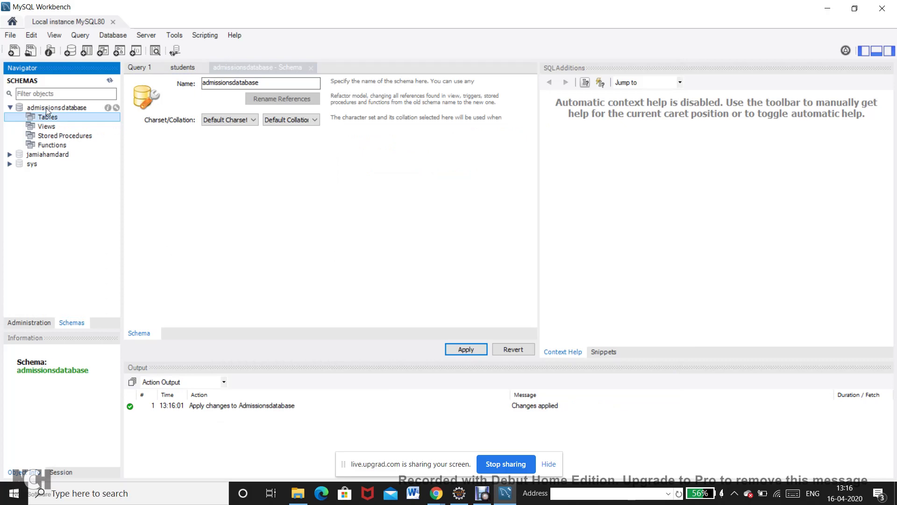
left_click(46, 108)
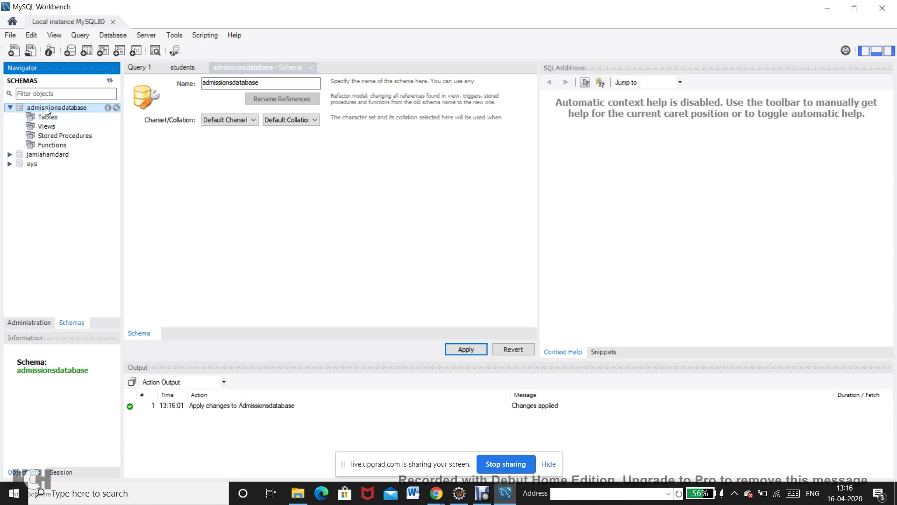
left_click(49, 118)
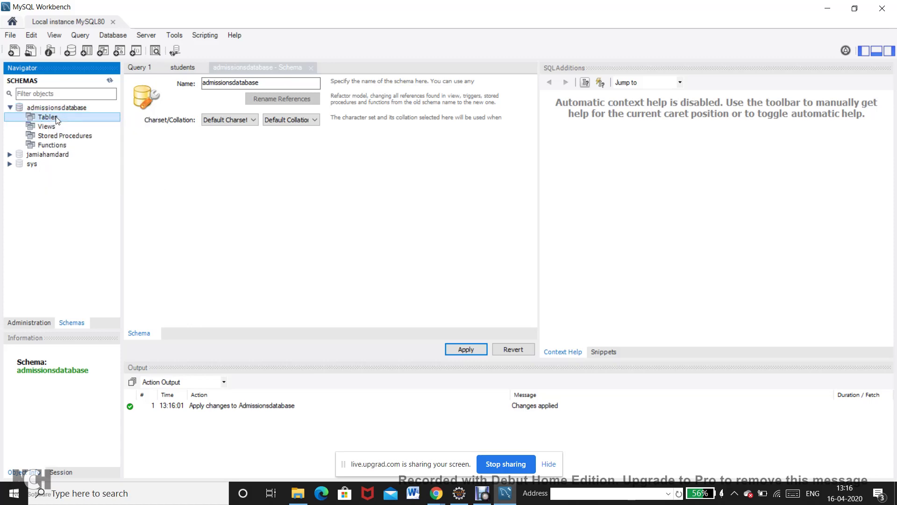
Start a new table named course in admissionsdatabase with the table options collapsed.
right_click(57, 120)
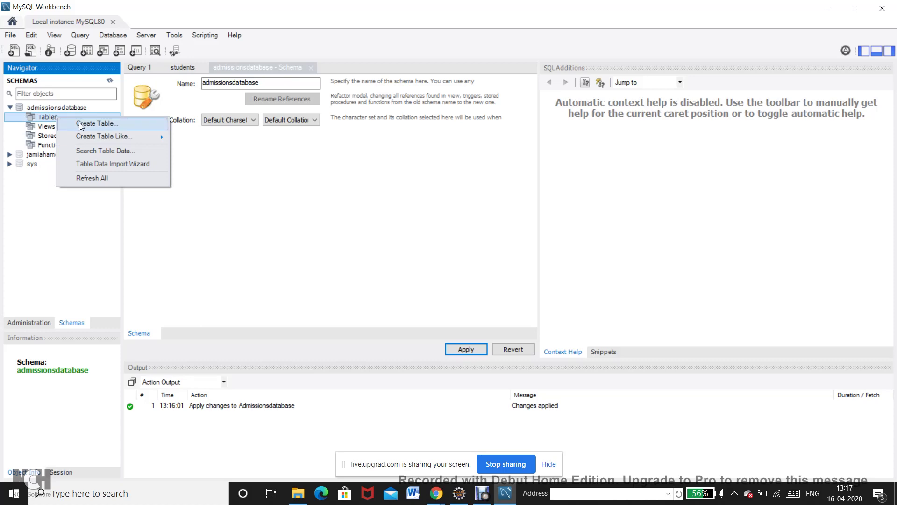
left_click(81, 125)
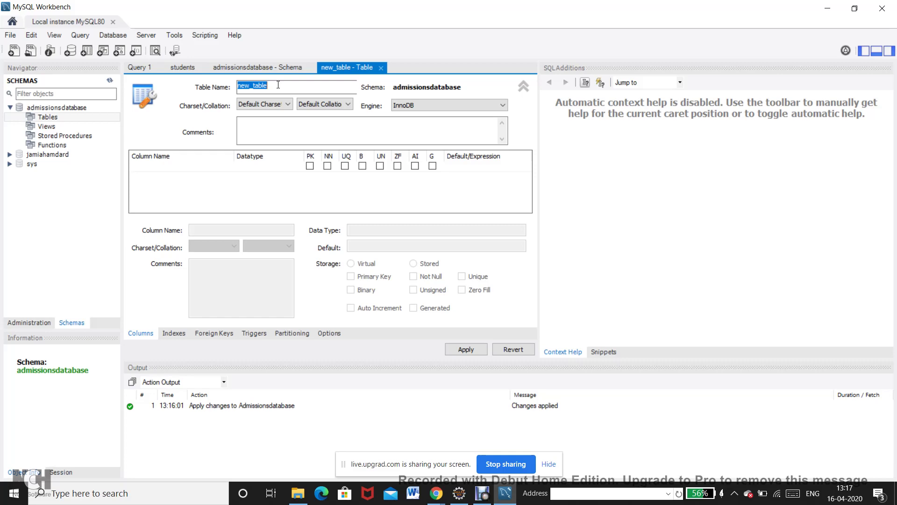
type("course")
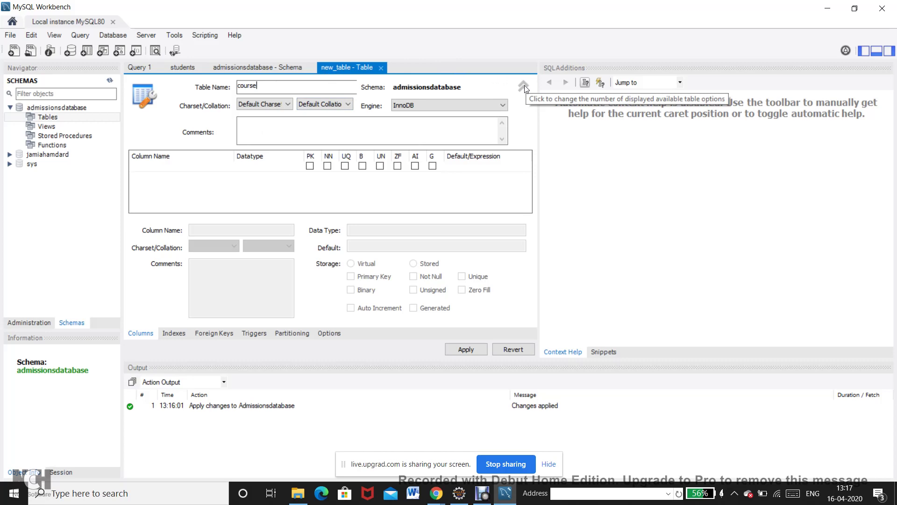
left_click(524, 87)
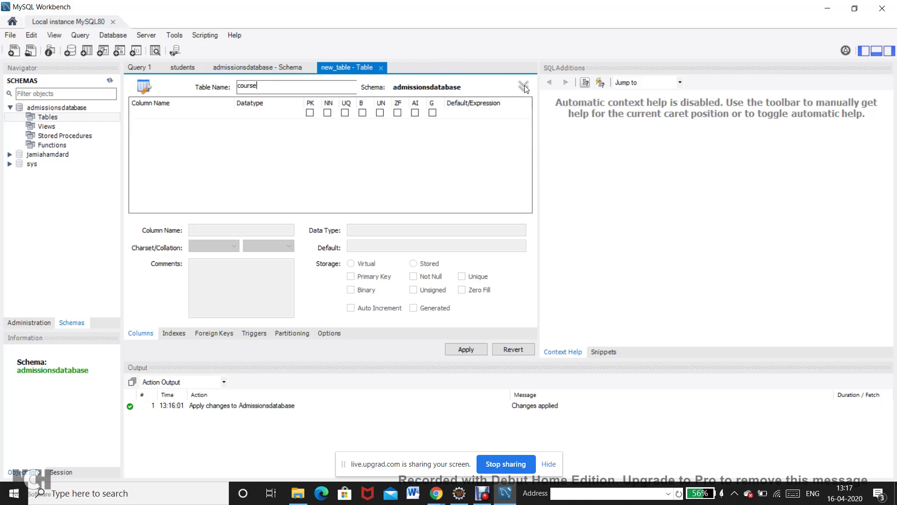
Add an idcourse INT primary key and a not-null course_name VARCHAR(45) column.
left_click(147, 124)
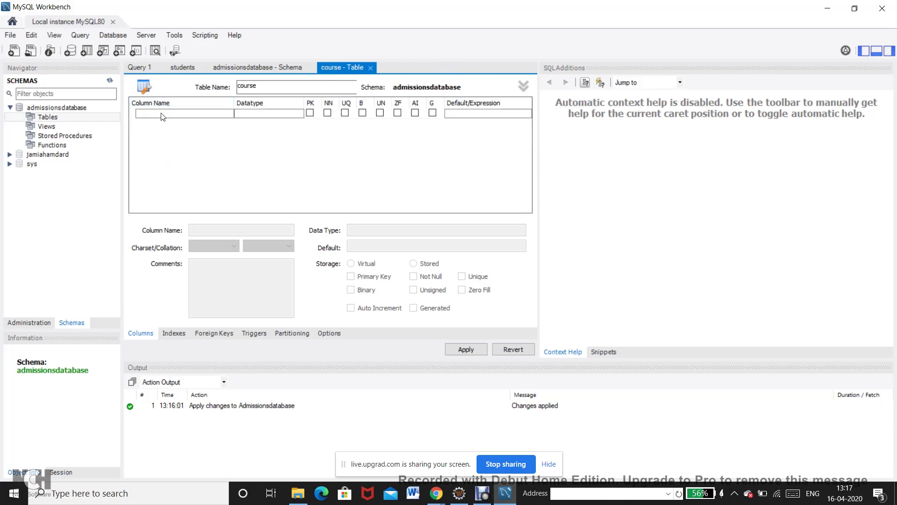
left_click(162, 116)
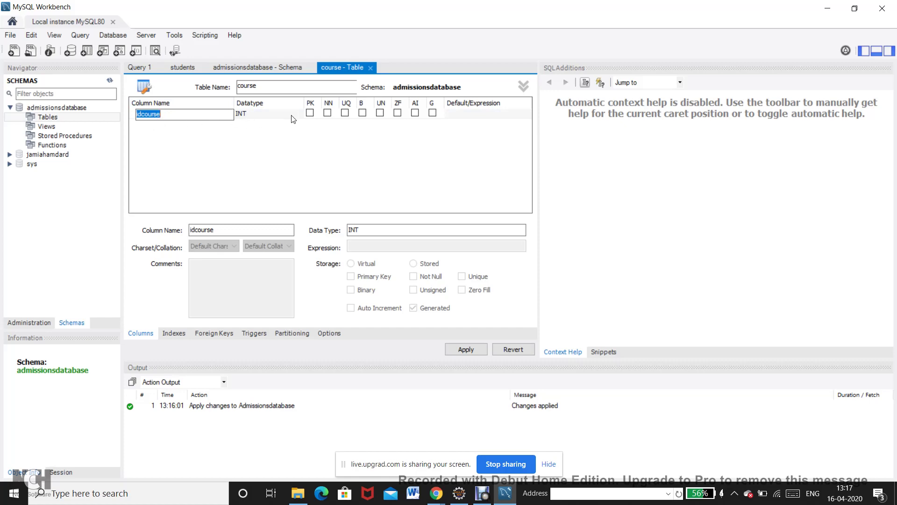
left_click(327, 113)
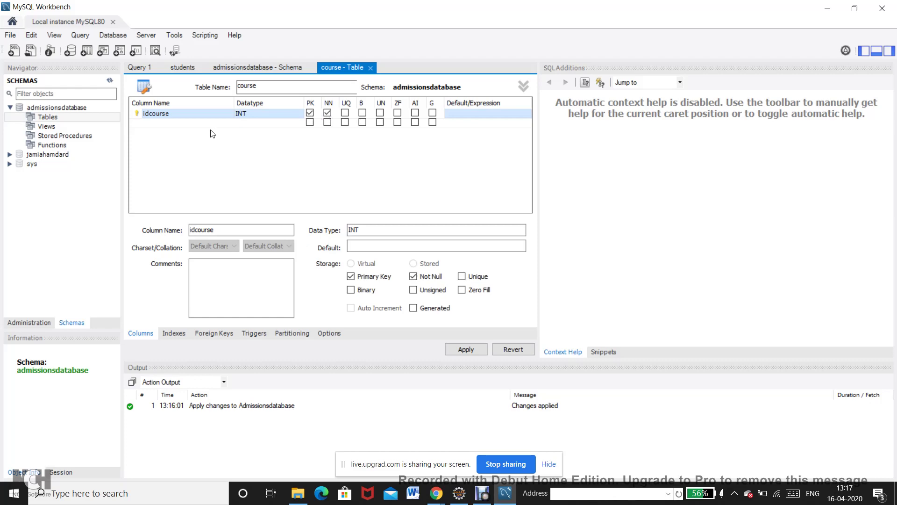
double_click(191, 124)
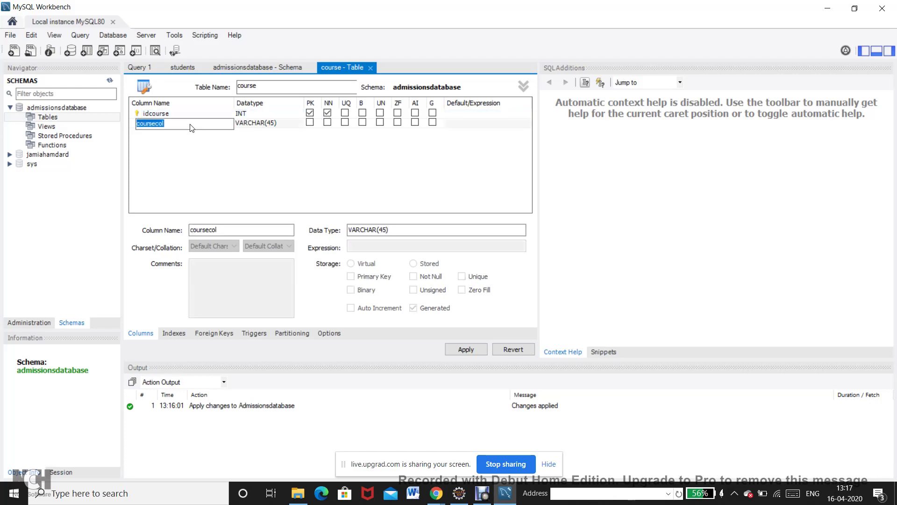
type("course_name")
left_click(327, 123)
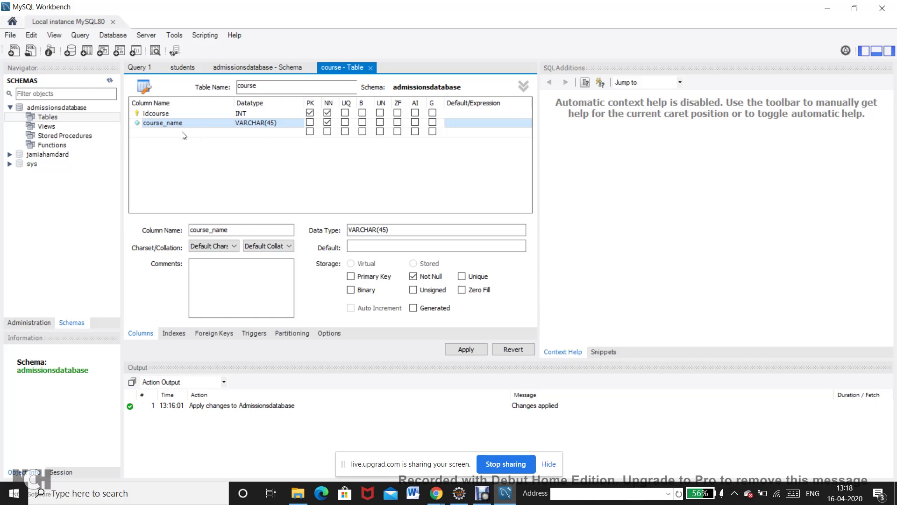
Add a not-null course_duration column with datatype INT.
left_click(167, 134)
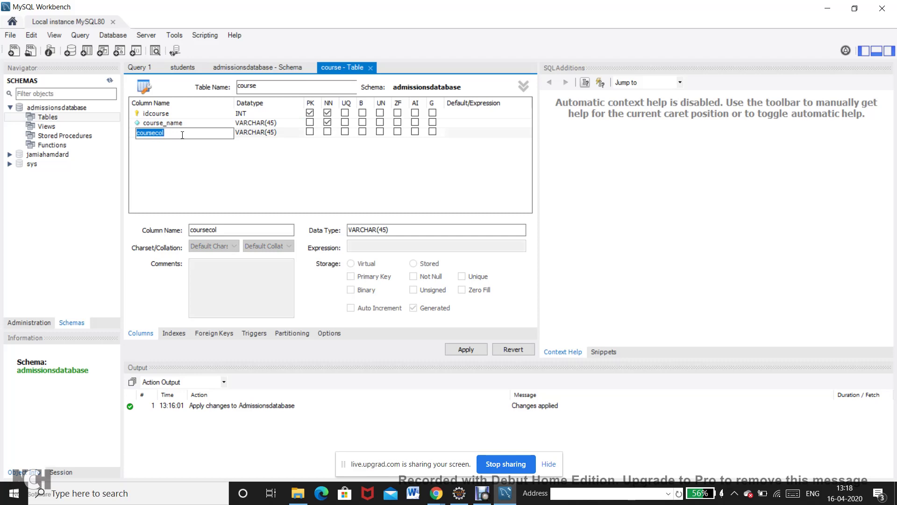
type("course_duration")
key("Return")
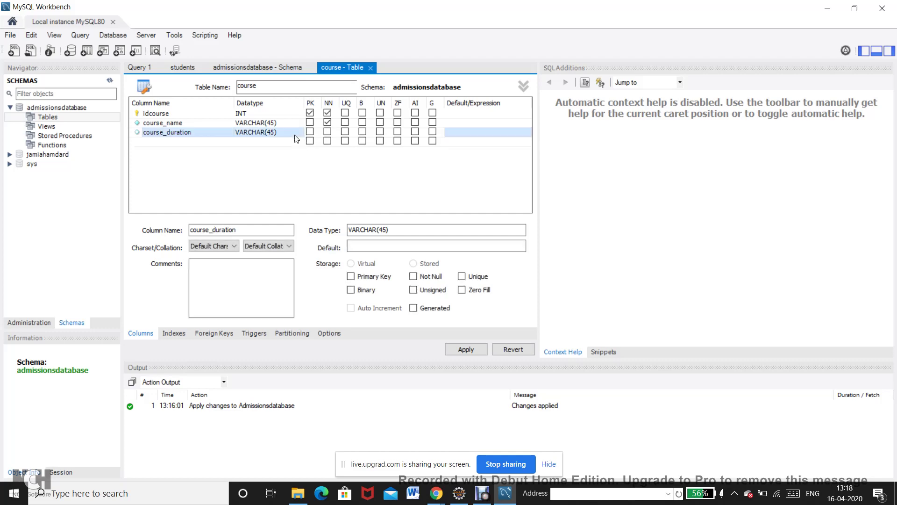
left_click(281, 133)
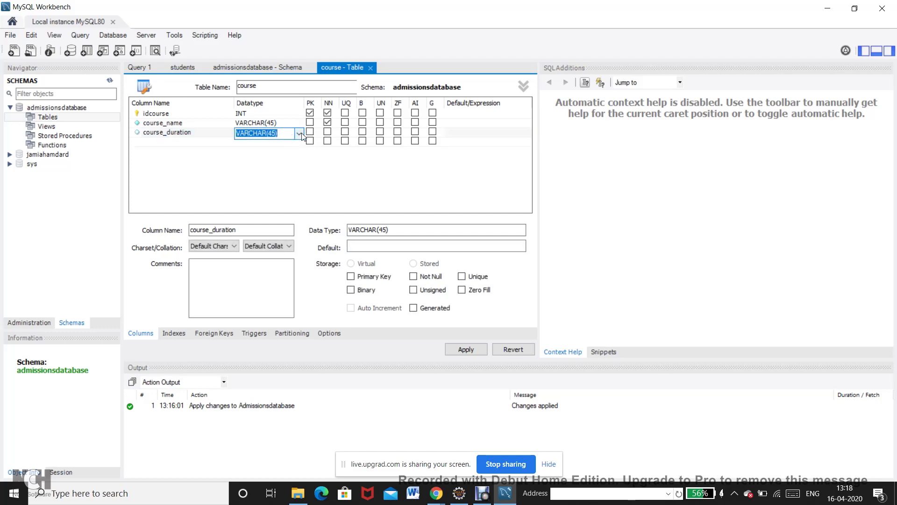
left_click(298, 134)
left_click(283, 144)
left_click(328, 132)
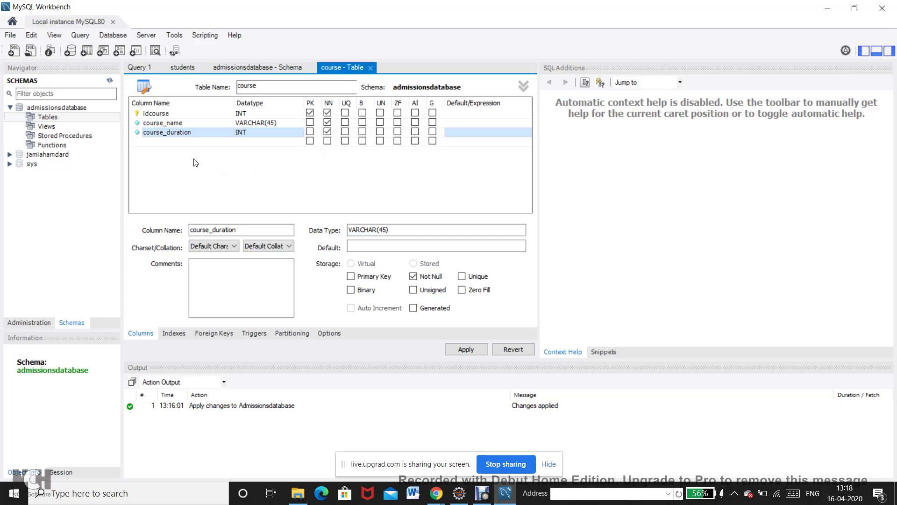
Add a course_level column, browse the datatype list, and keep VARCHAR(45).
double_click(173, 142)
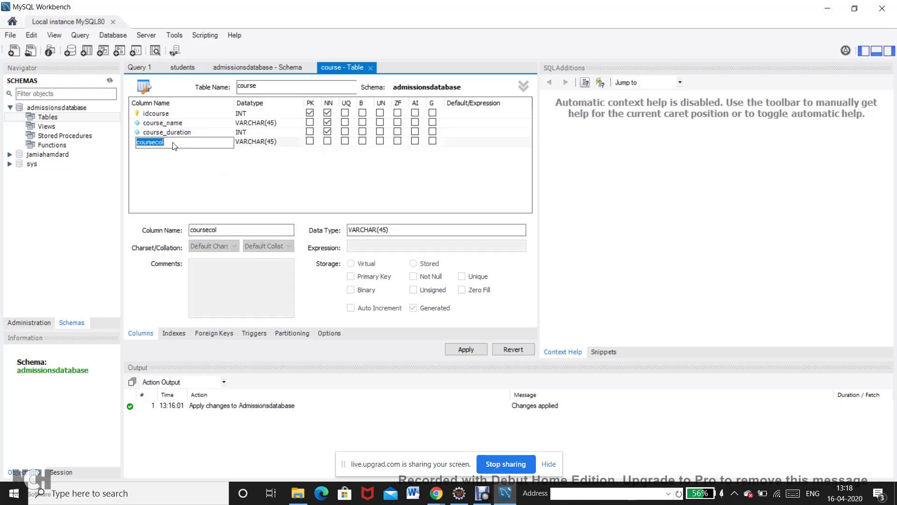
type("course")
left_click(266, 153)
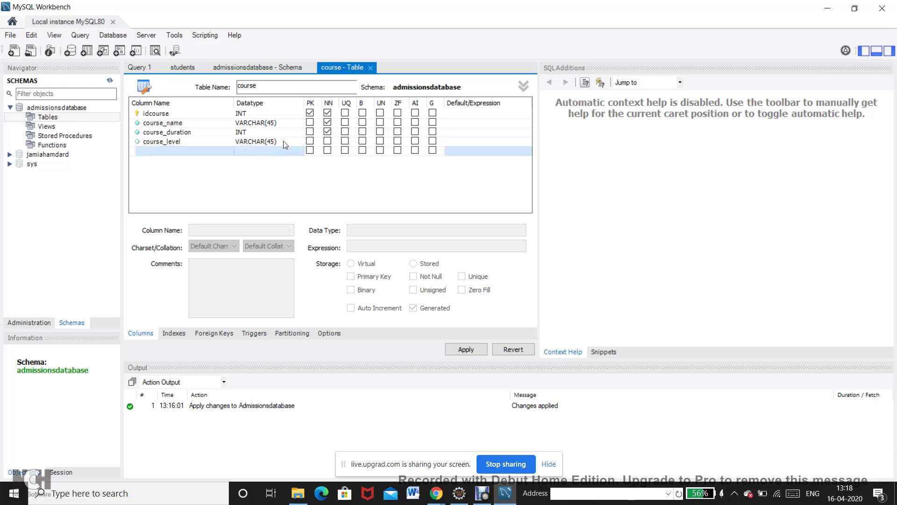
double_click(285, 143)
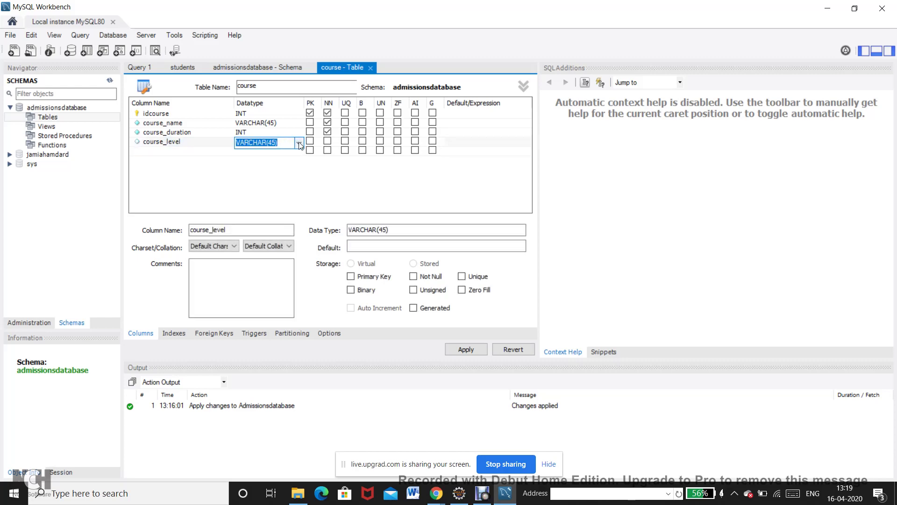
left_click(299, 143)
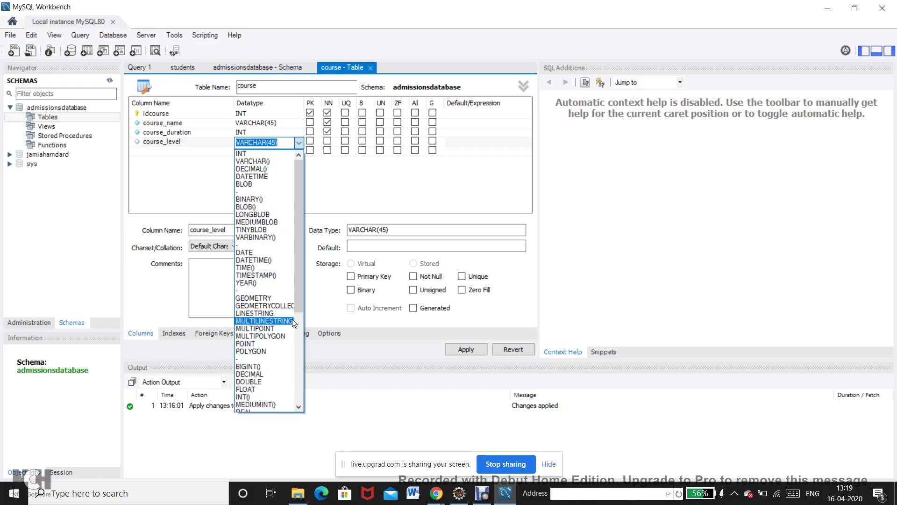
left_click_drag(298, 292, 299, 242)
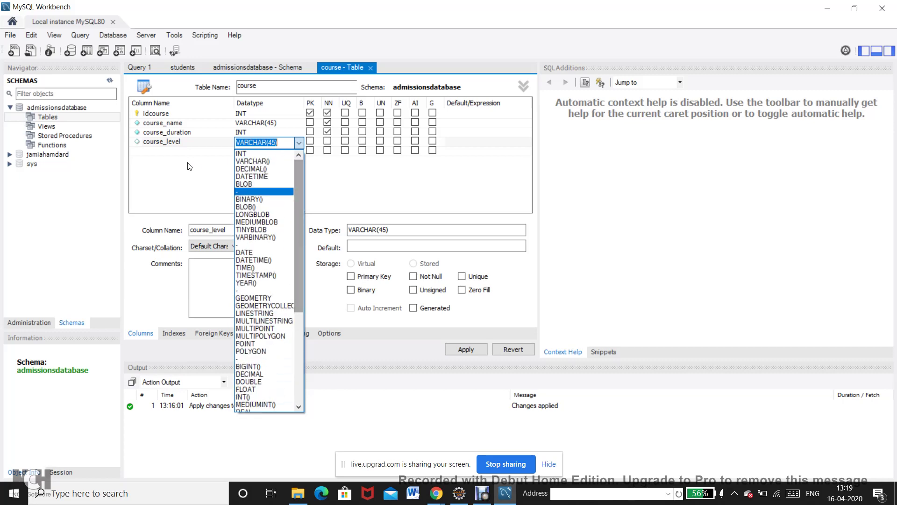
left_click(170, 165)
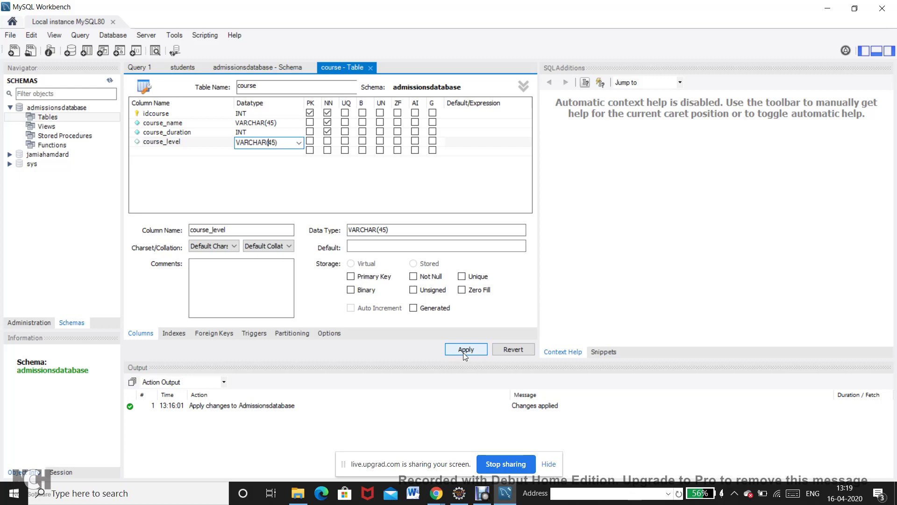
Apply the CREATE TABLE script for the four-column course table keyed on idcourse.
left_click(466, 350)
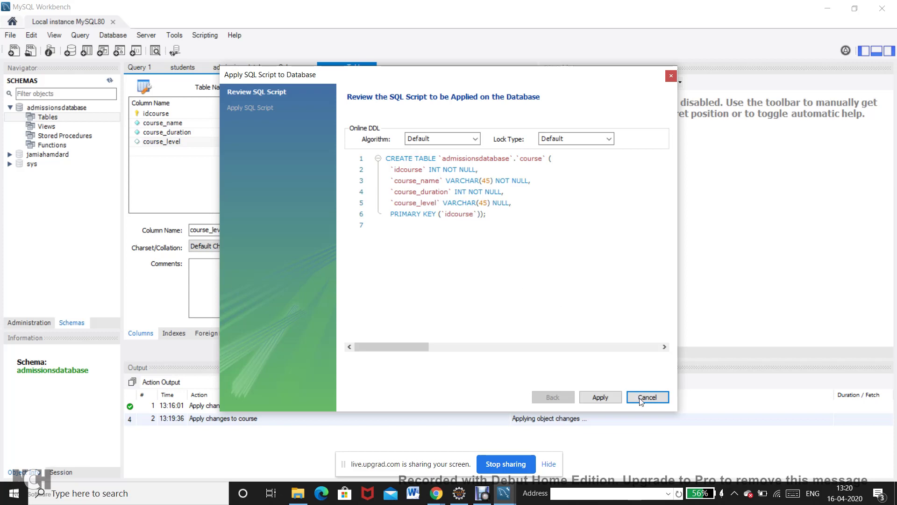
left_click(609, 398)
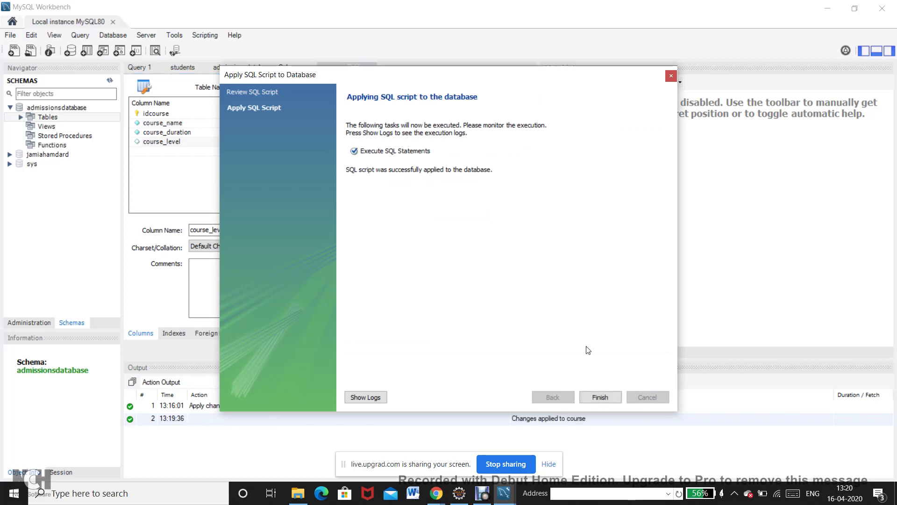
left_click(599, 398)
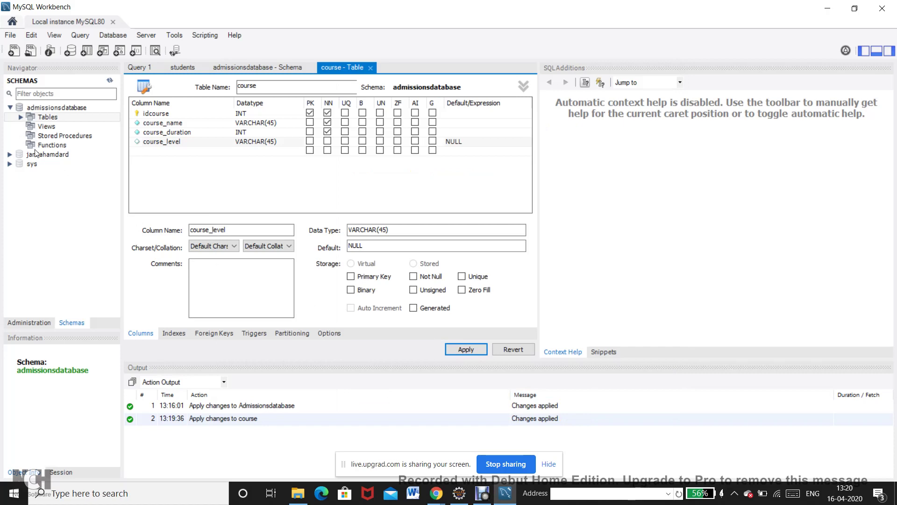
Expand admissionsdatabase Tables and run SELECT * on the course table.
left_click(57, 108)
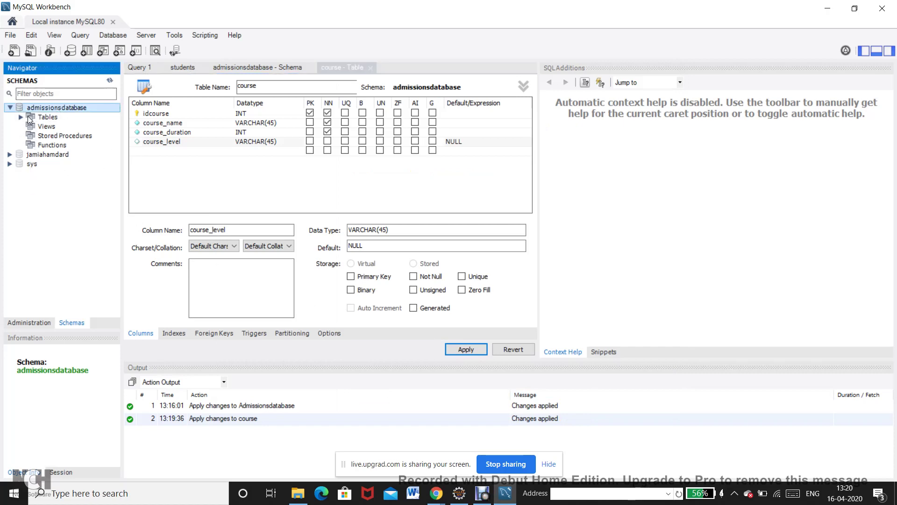
left_click(21, 117)
left_click(57, 127)
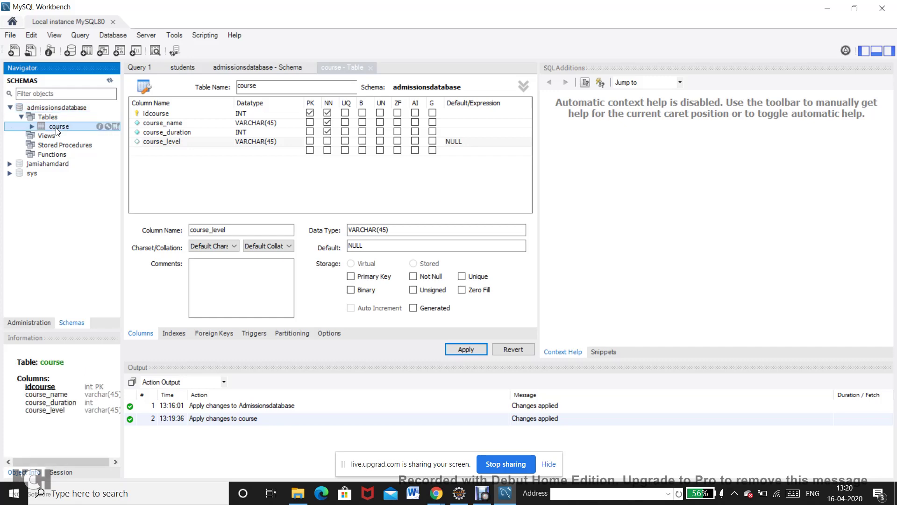
left_click(108, 127)
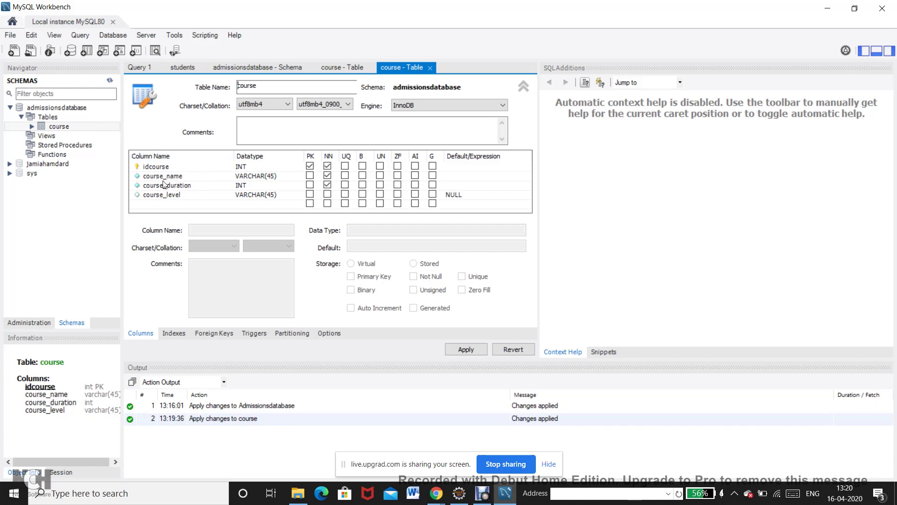
mouse_move(95, 127)
left_click(116, 127)
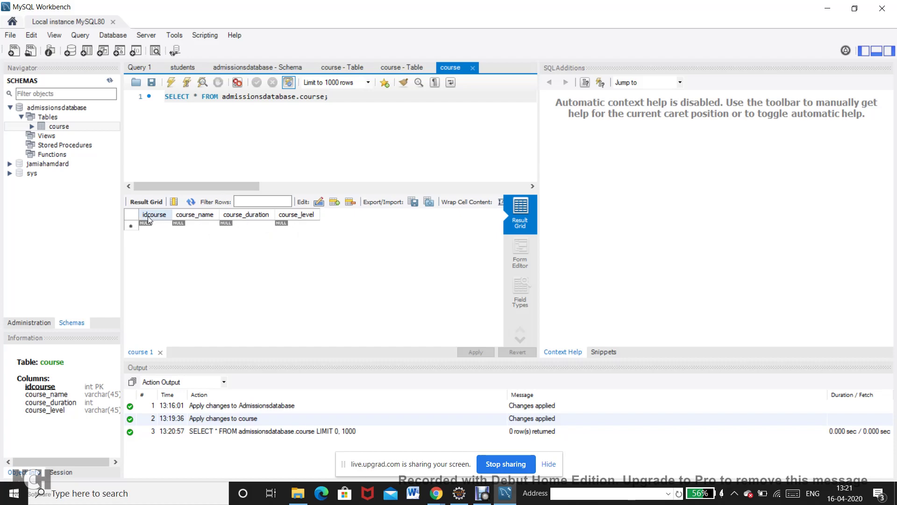
Begin editing a new row in the empty course result grid.
left_click(323, 204)
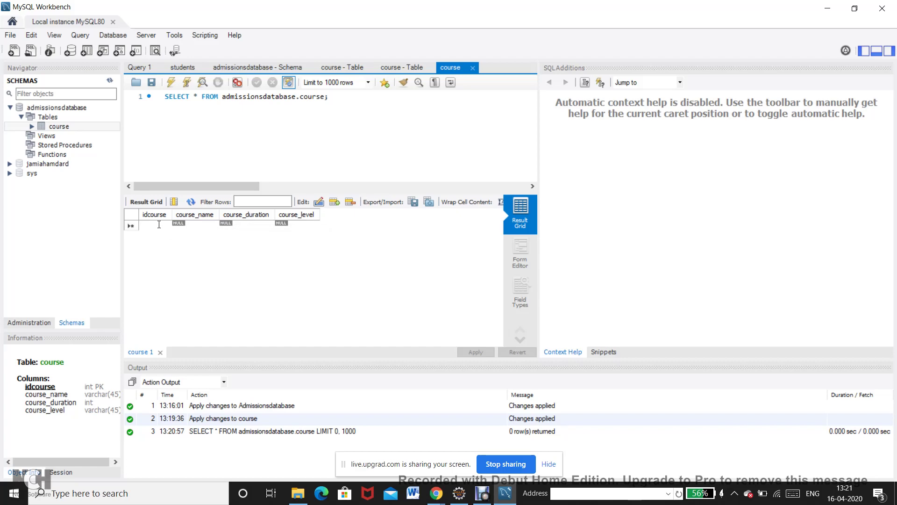
Enter the first course row: 1, MCA, 6, postgraduate.
type("1")
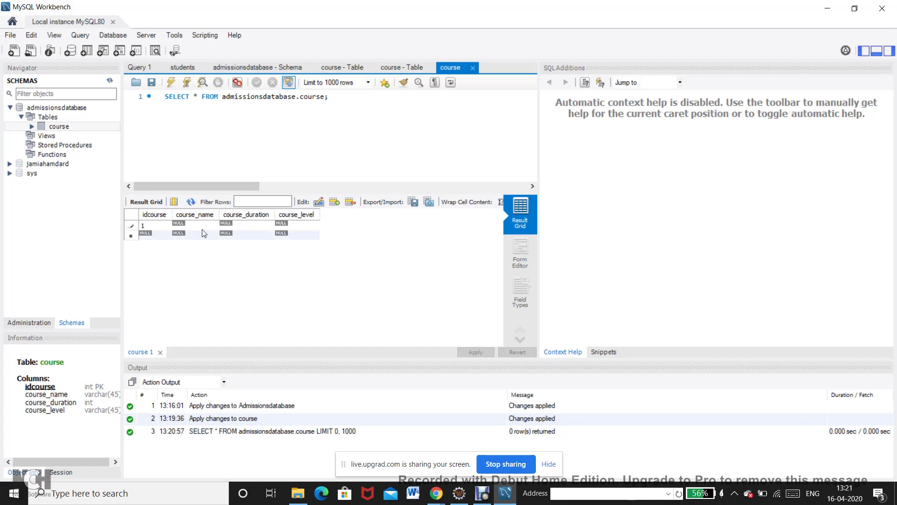
double_click(194, 226)
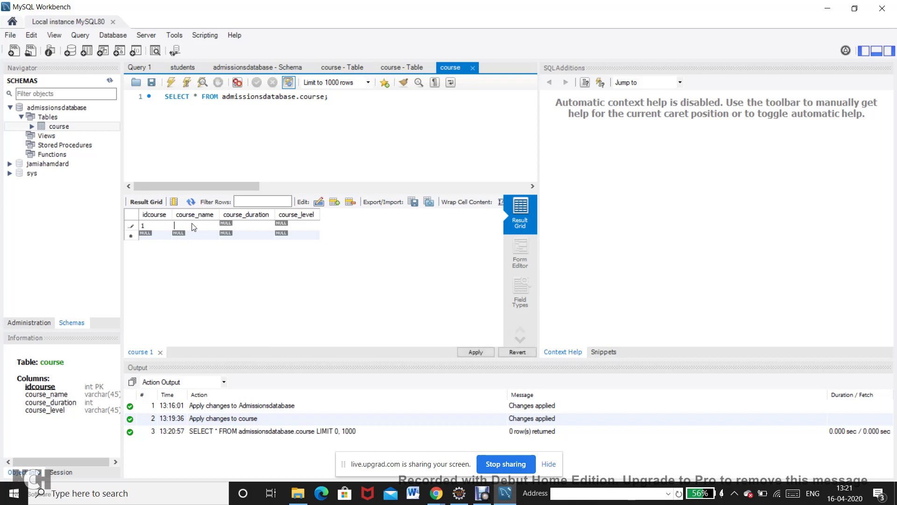
type("MCA")
double_click(227, 223)
type("6")
key("Tab")
left_click(287, 225)
type("postgraduate")
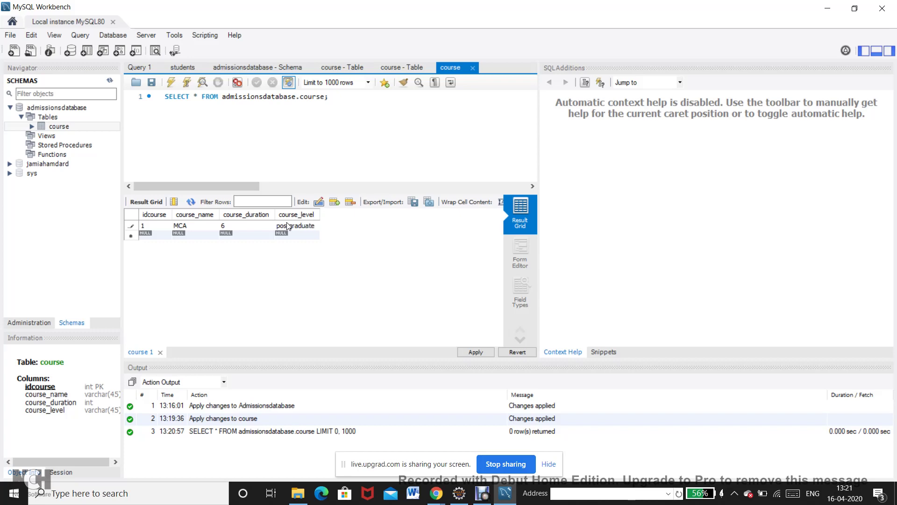
Enter the second course row: 2, BCA, 6, undergraduate.
double_click(153, 237)
type("2")
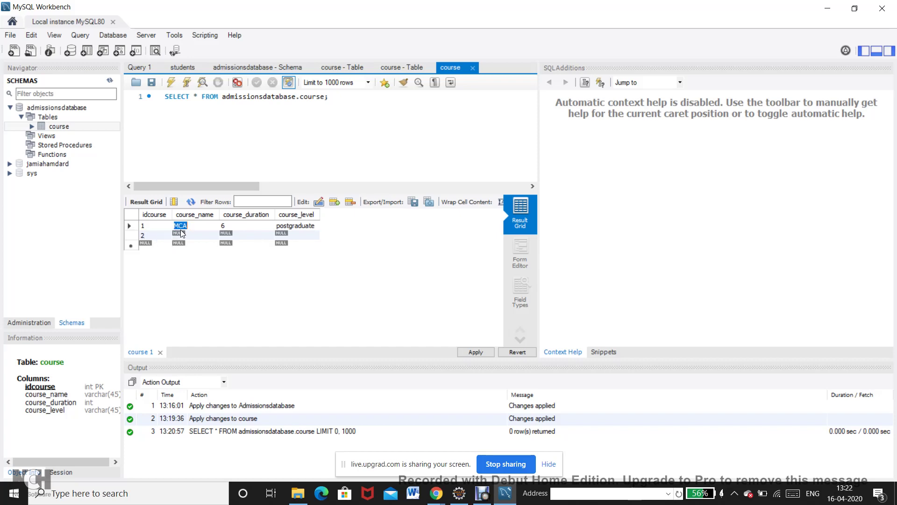
type("BCA")
double_click(237, 236)
double_click(288, 236)
type("u")
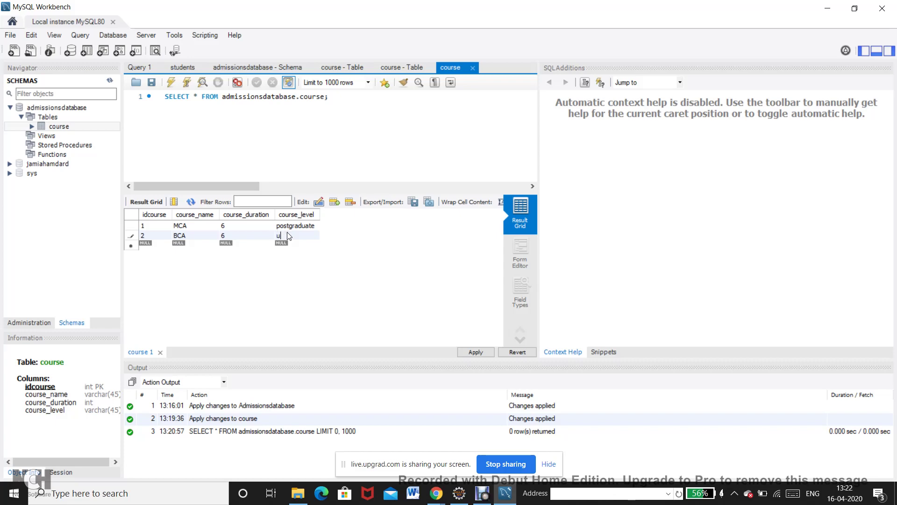
type("ndergraduate")
Enter the third course row: 3, MTECH, 4, postgraduate.
double_click(157, 248)
type("3")
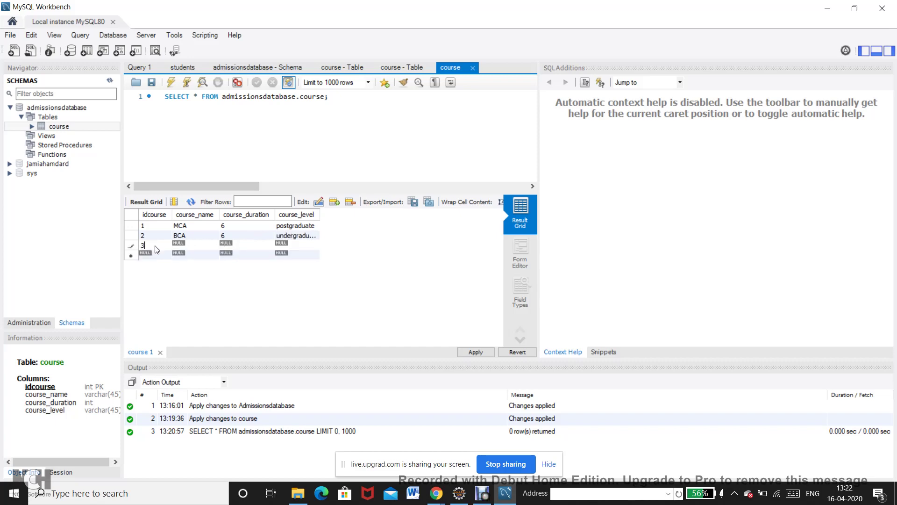
double_click(176, 245)
type("MTECH")
double_click(289, 246)
type("Po")
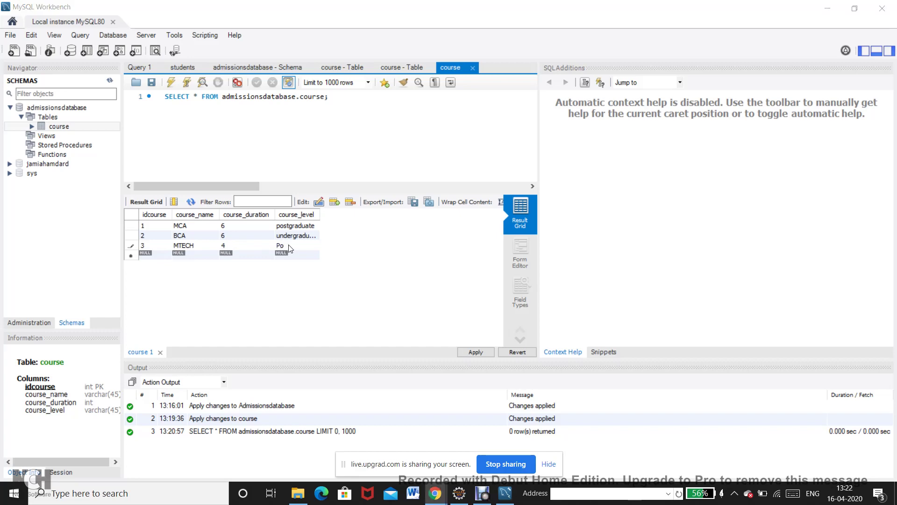
double_click(290, 248)
type("po")
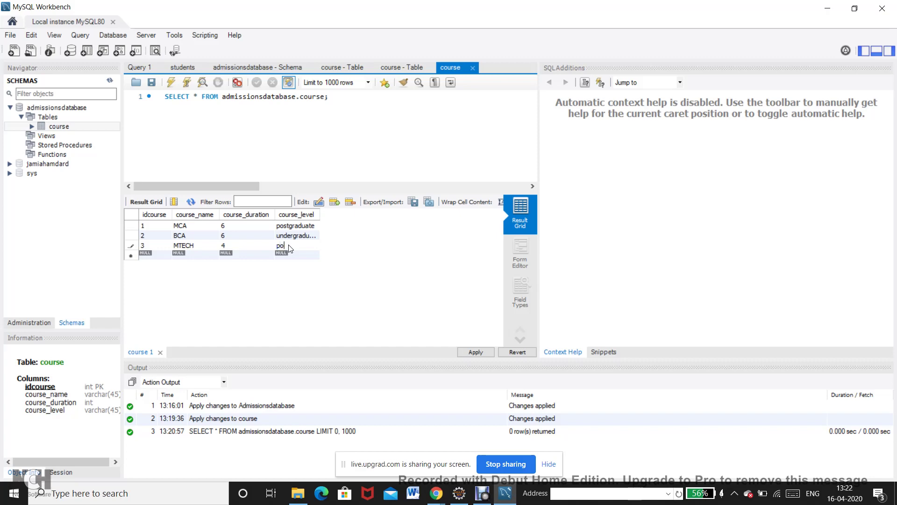
type("stgraduate")
double_click(79, 127)
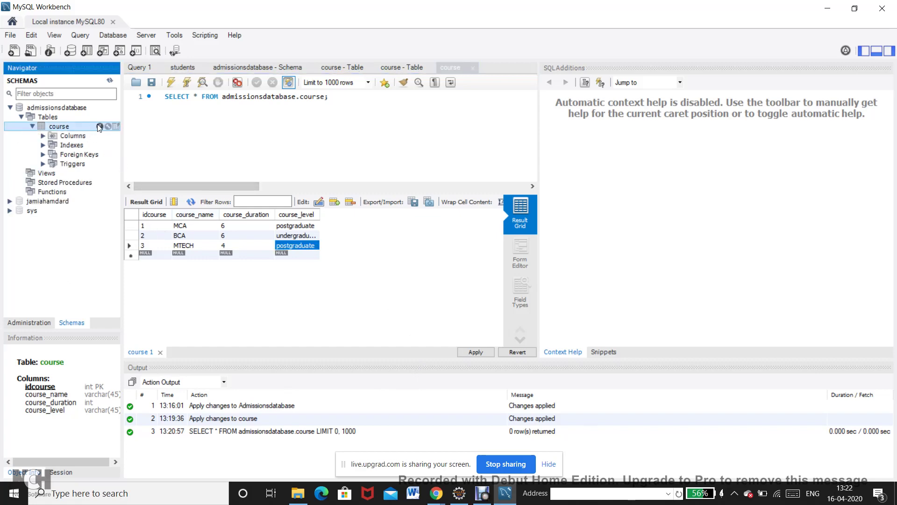
Open a fresh course rows tab and enter row 1, MCA, 6, postgraduate.
left_click(115, 126)
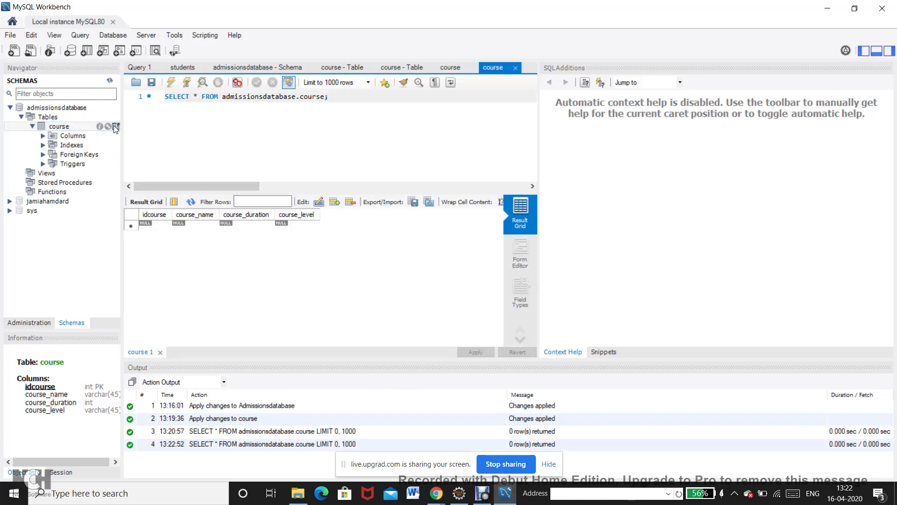
left_click(156, 225)
left_click(156, 225)
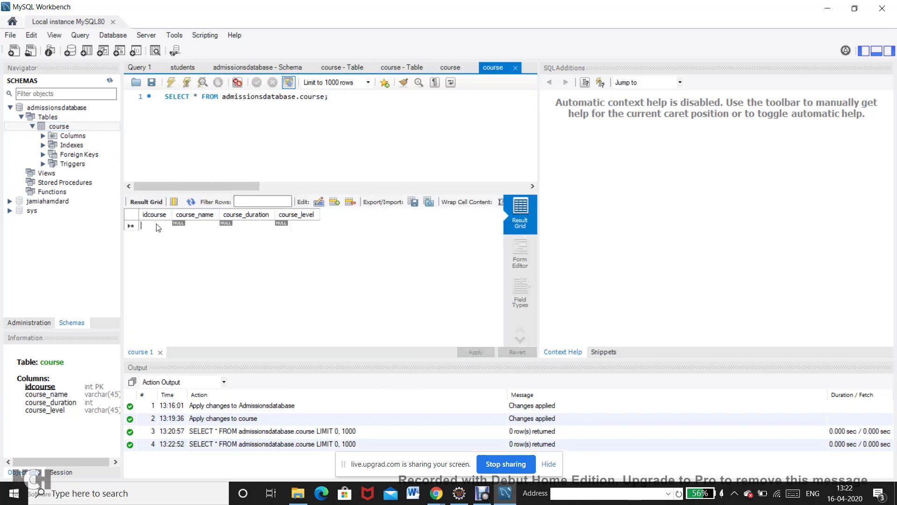
type("1")
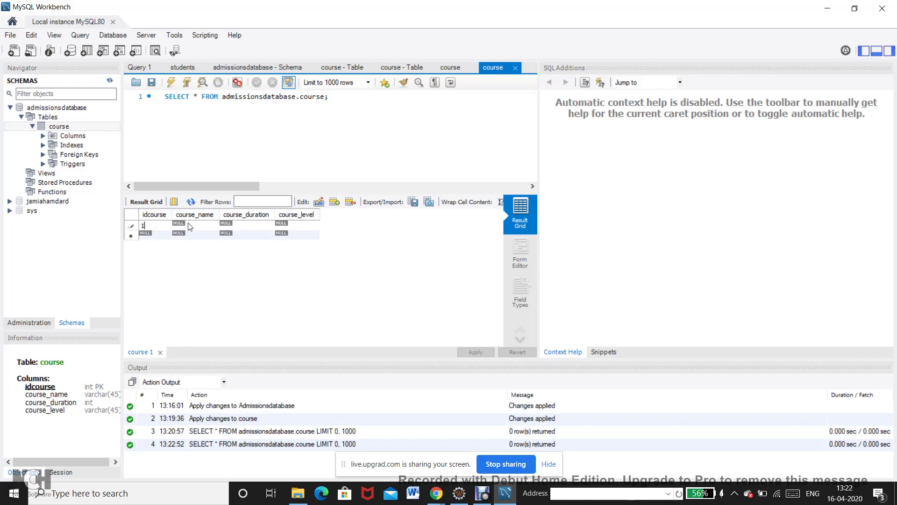
key("Tab")
type("MCA")
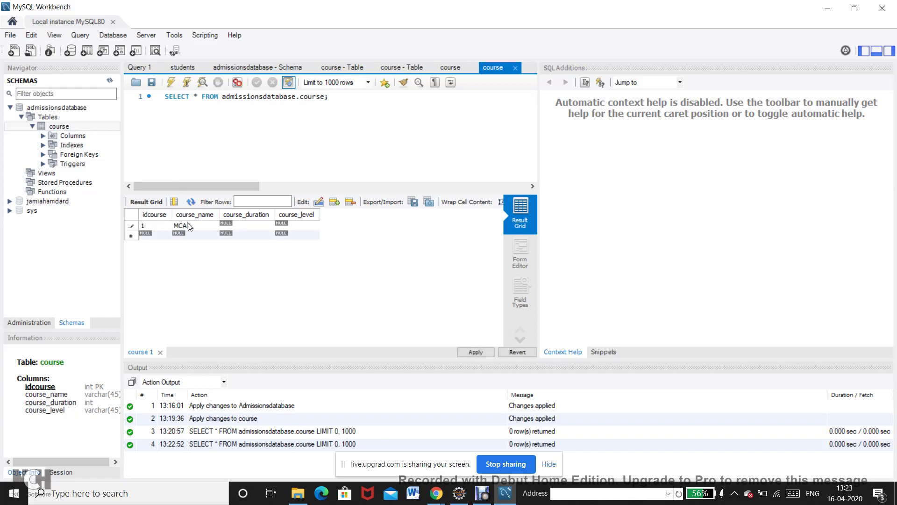
key("Tab")
type("6")
key("Tab")
type("postgraduate")
key("Return")
Add a second row 2, BCA, 6, undergraduate, then select the whole SELECT query.
key("Down")
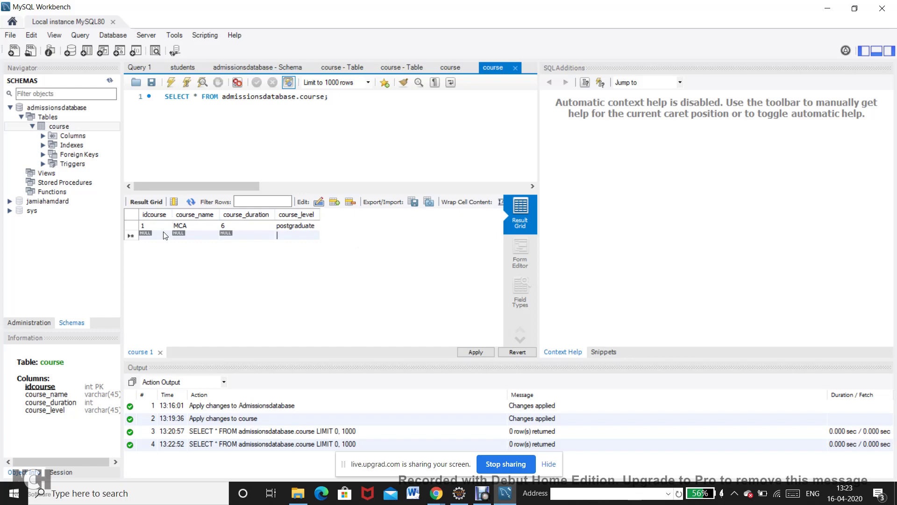
double_click(153, 235)
type("2")
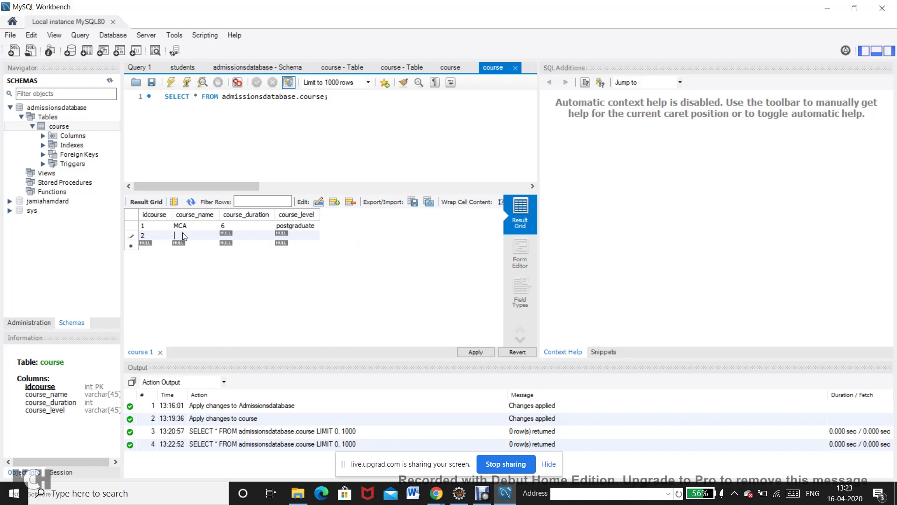
type("M")
type("BCA")
double_click(225, 236)
double_click(295, 235)
type("undergraduate")
key("Return")
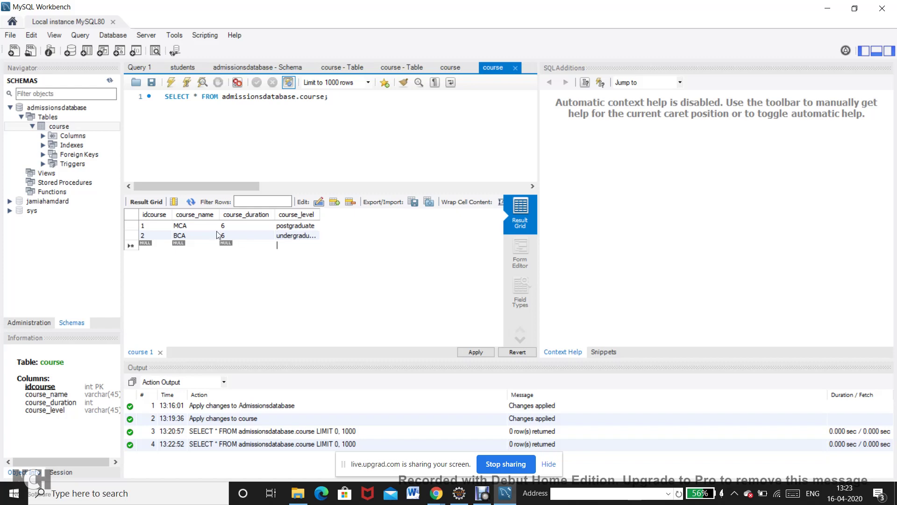
left_click(213, 97)
key("ctrl+a")
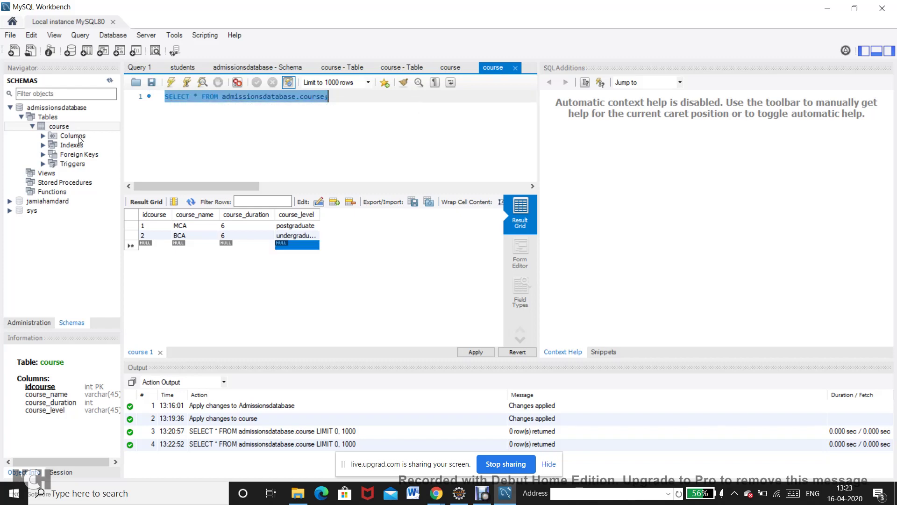
mouse_move(72, 127)
Rerun the course query and fill the new grid row with 1, MCA, 6, postgraduate.
left_click(171, 83)
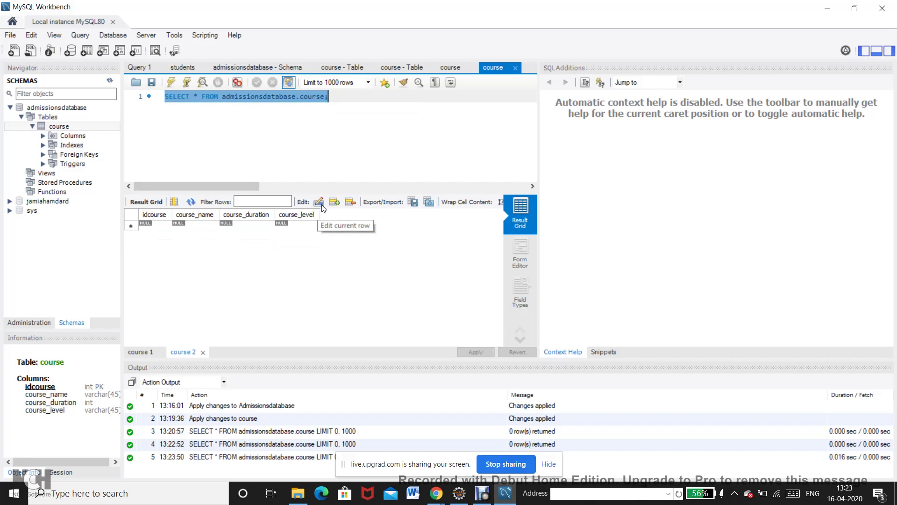
left_click(160, 225)
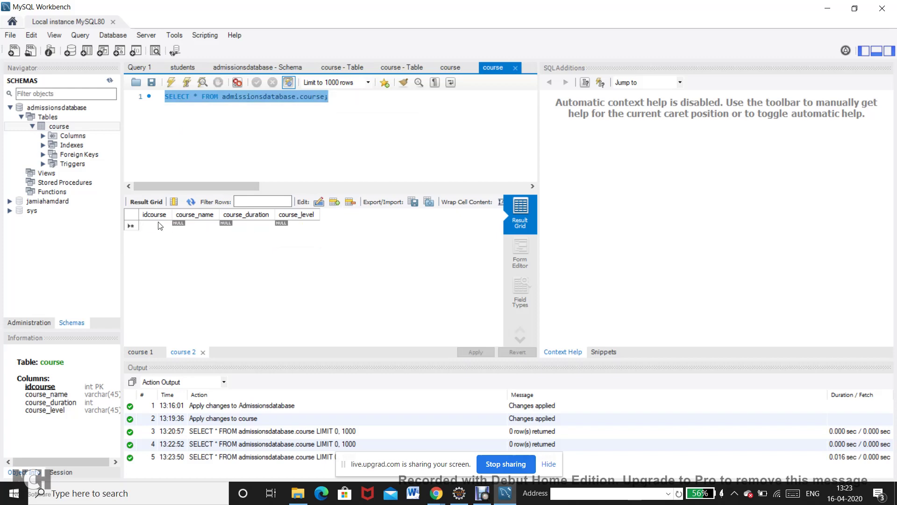
type("1")
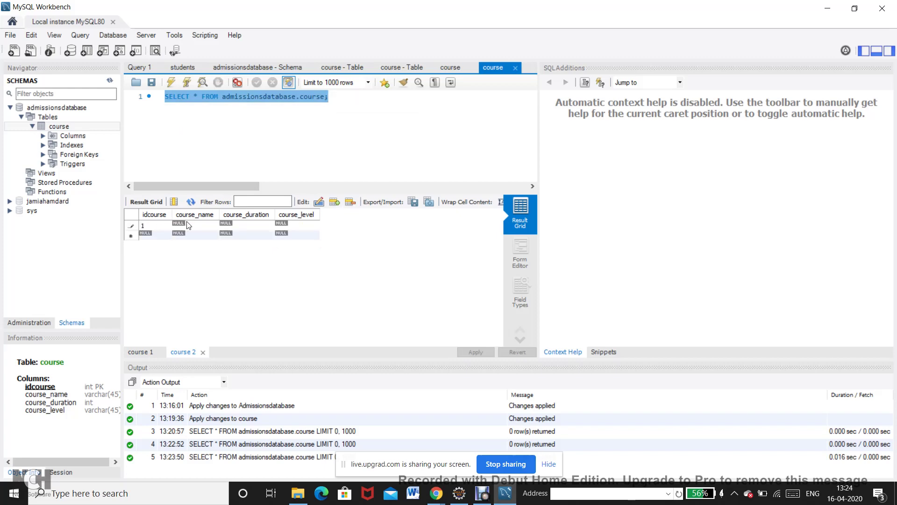
left_click(189, 226)
type("MCA")
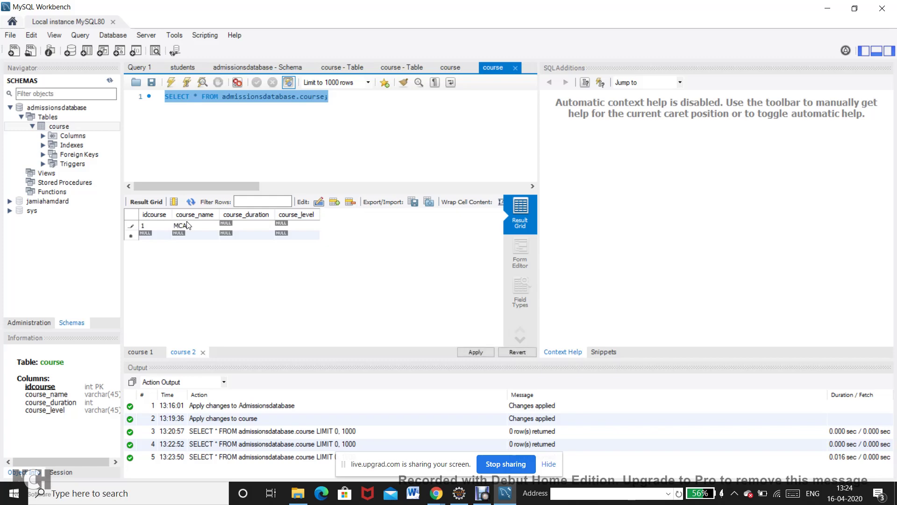
left_click(231, 226)
type("6")
left_click(288, 226)
type("postgraduate")
Add a 'commit;' statement below the SELECT query and execute it.
left_click(343, 97)
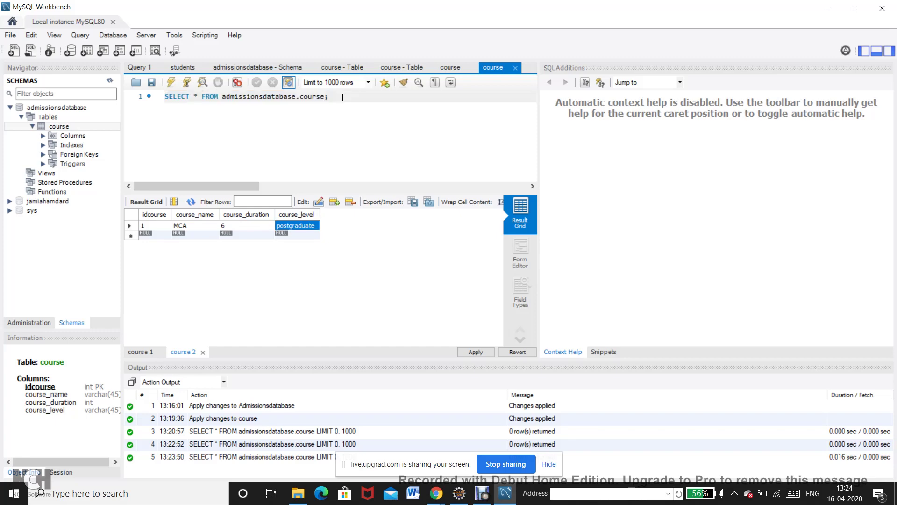
key("Return")
type("comm")
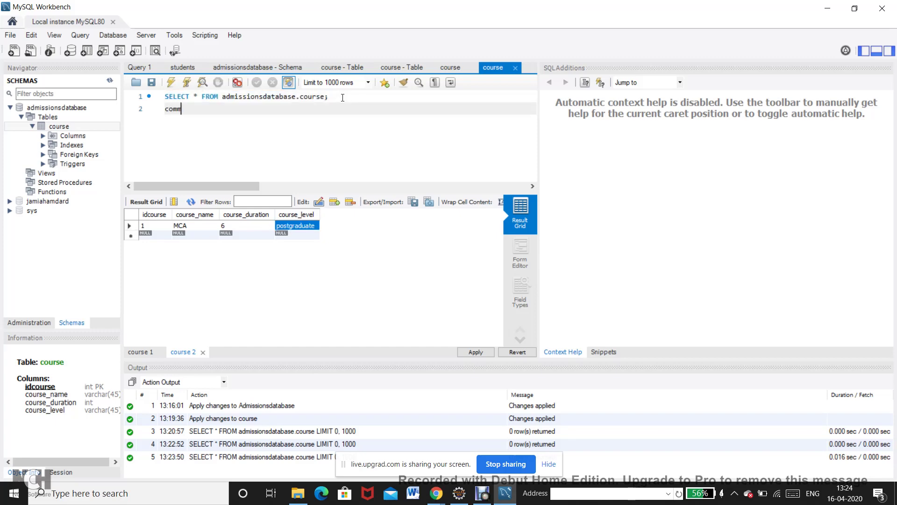
type("it;")
key("Return")
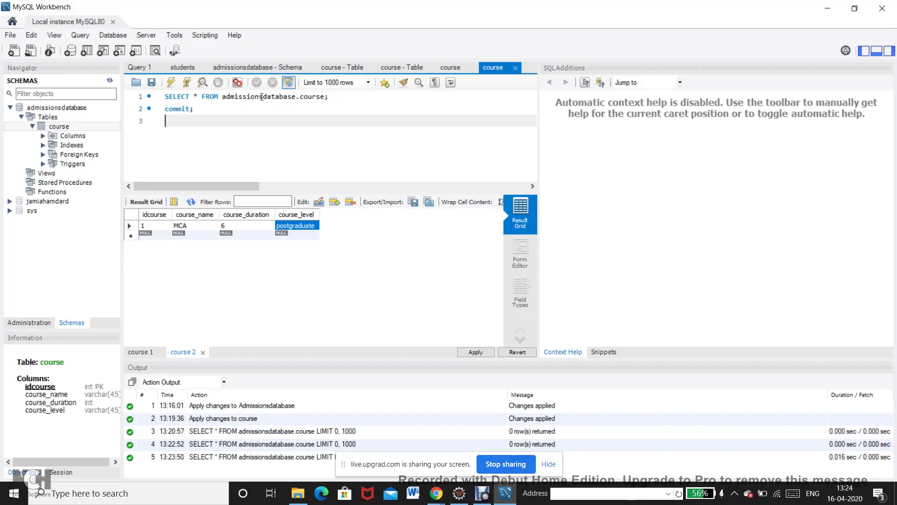
double_click(178, 108)
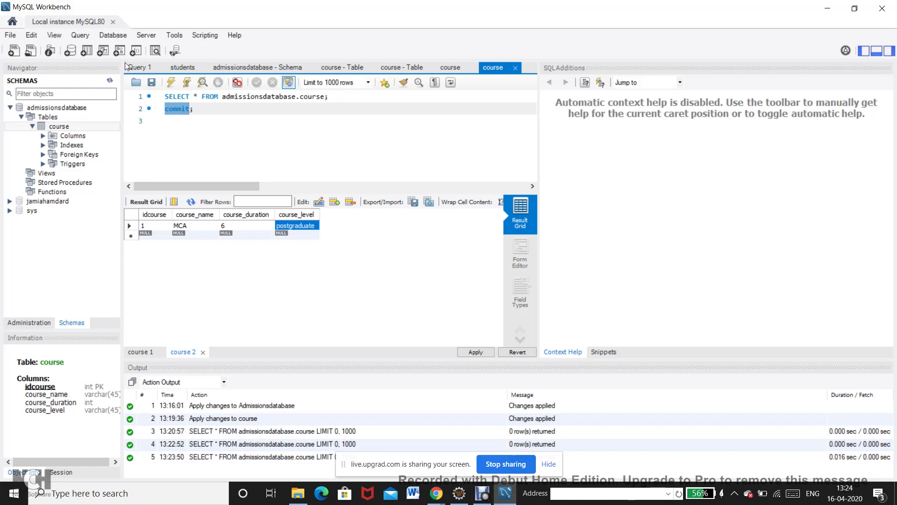
left_click(171, 84)
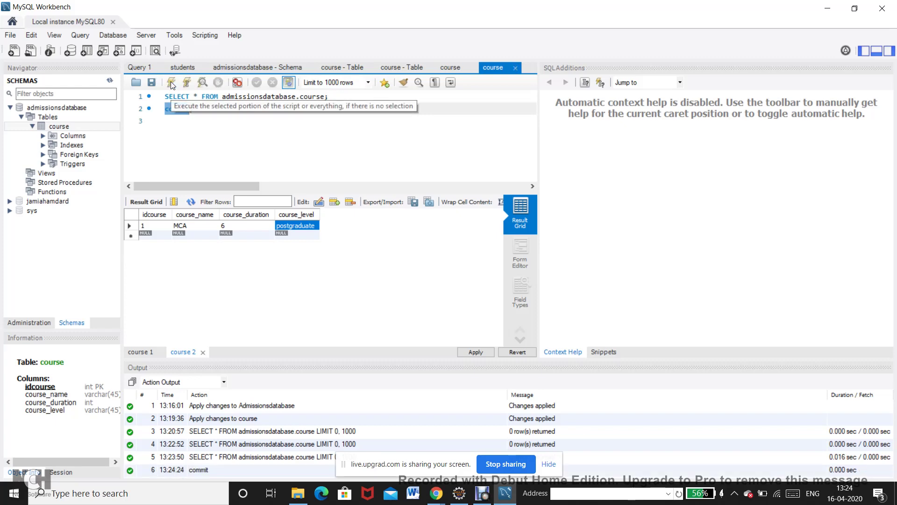
left_click(205, 117)
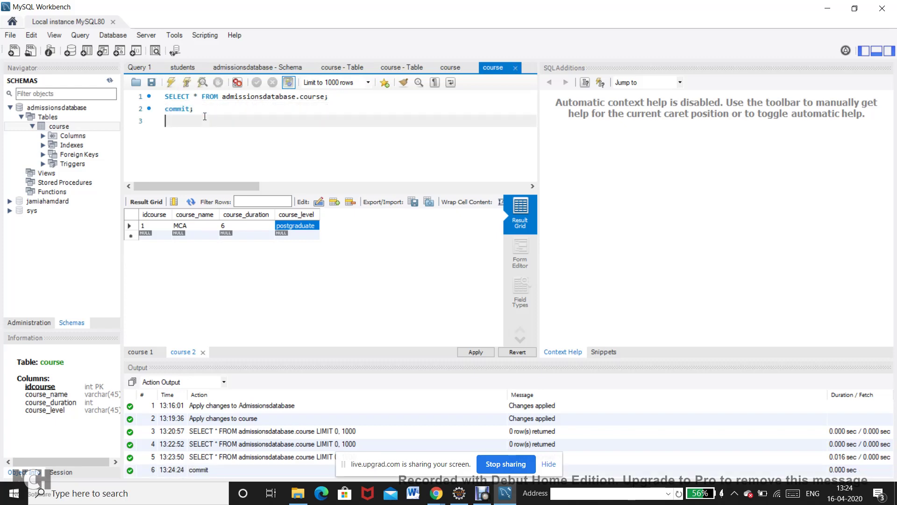
Enter course row 2, BCA, 6, undergraduate in the grid and execute commit again.
double_click(152, 237)
type("2")
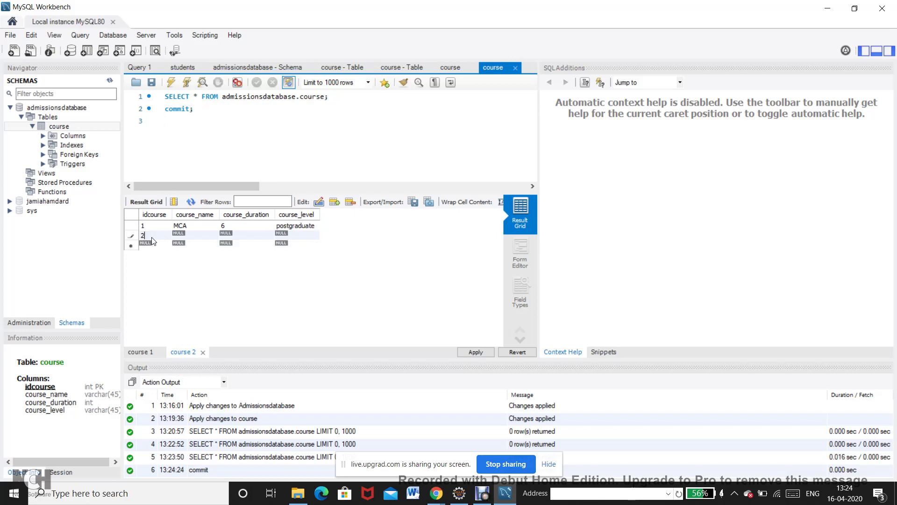
key("Tab")
type("BCA")
type("6")
key("Tab")
type("undergraduate")
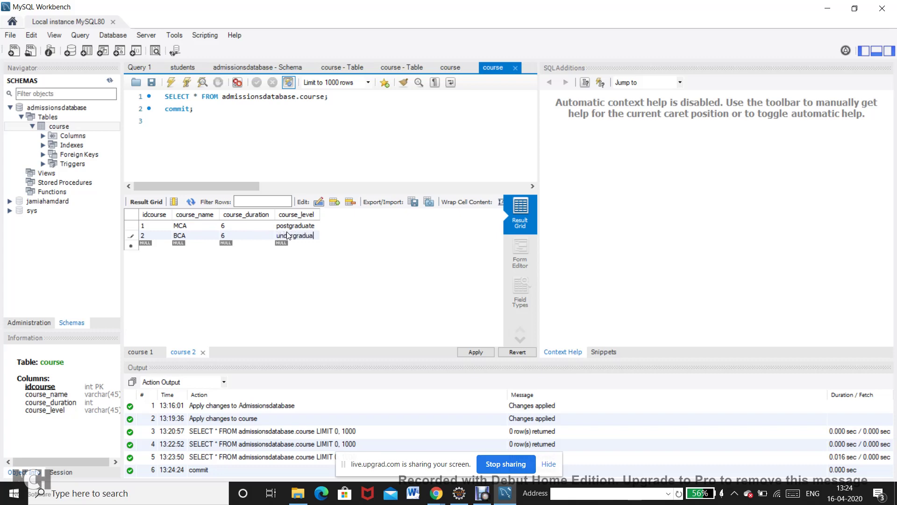
left_click(241, 127)
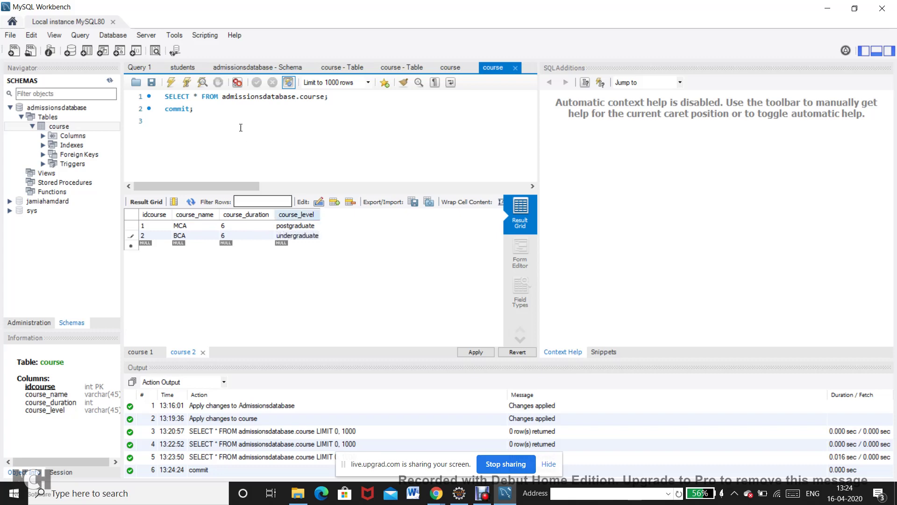
double_click(174, 110)
left_click(171, 82)
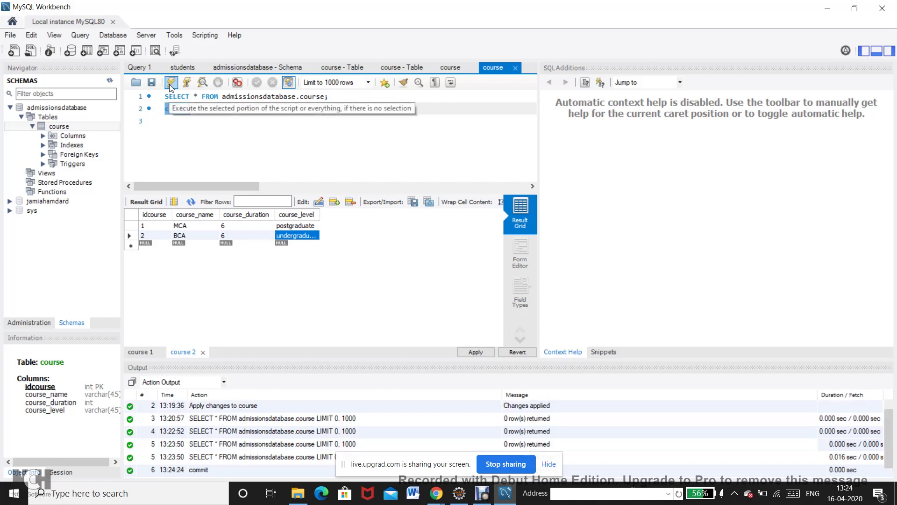
left_click(184, 134)
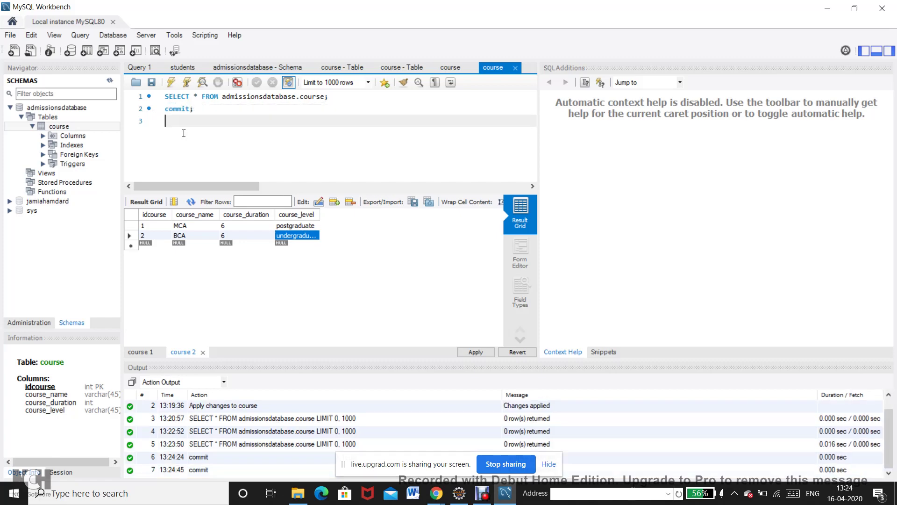
Rerun SELECT * FROM admissionsdatabase.course and reopen the course rows, which still return 0 rows.
triple_click(191, 95)
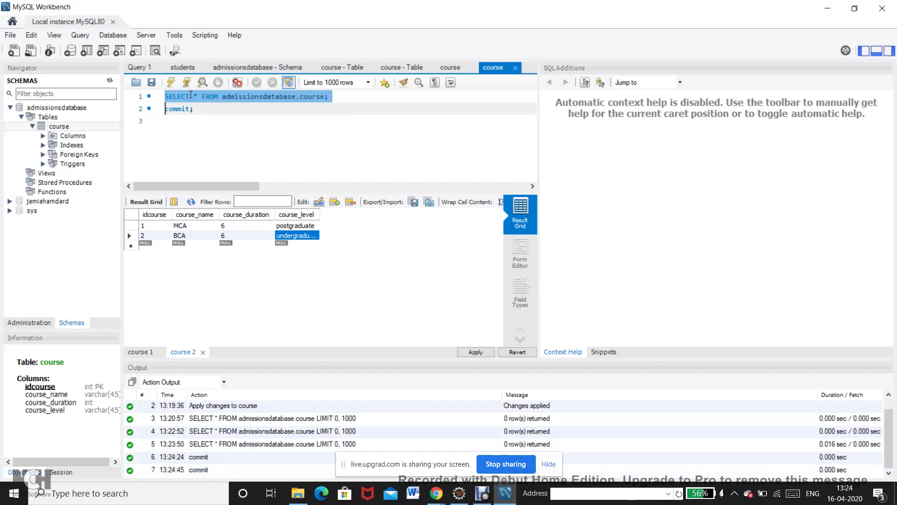
left_click(171, 83)
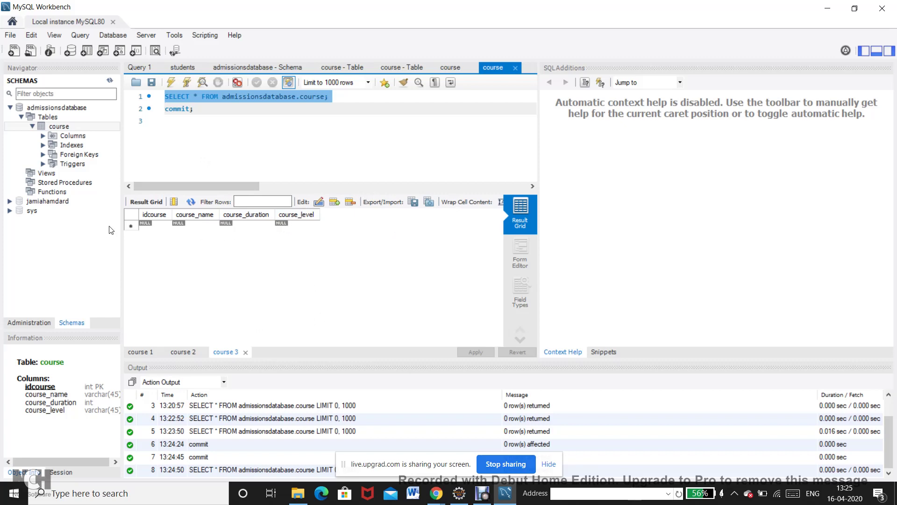
mouse_move(78, 127)
left_click(116, 127)
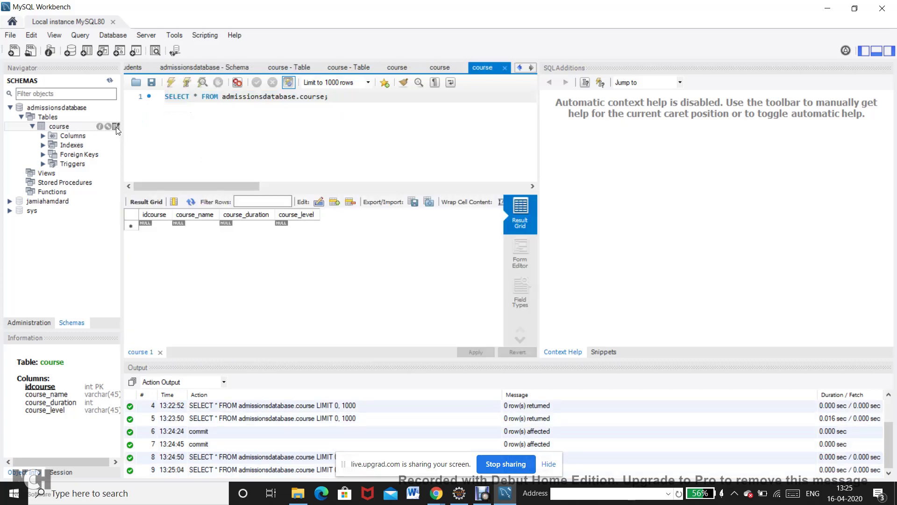
left_click(116, 126)
left_click(33, 126)
left_click(32, 127)
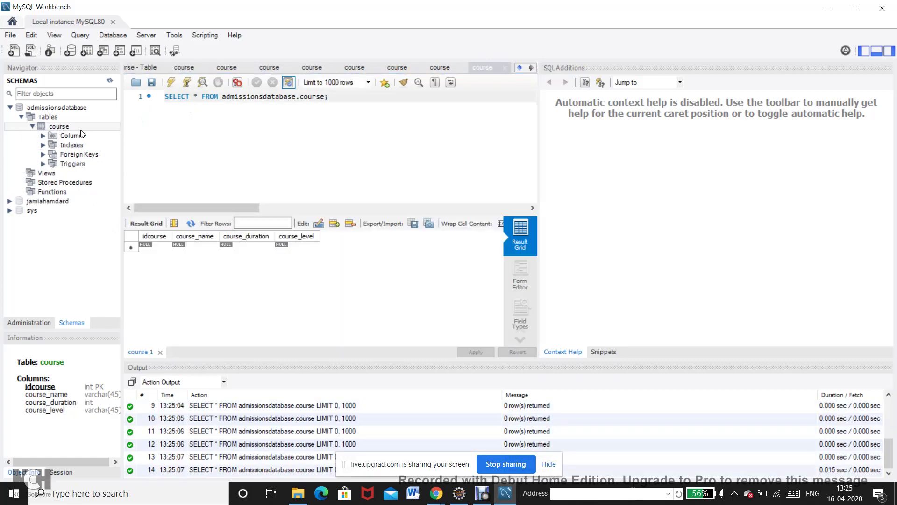
left_click(116, 126)
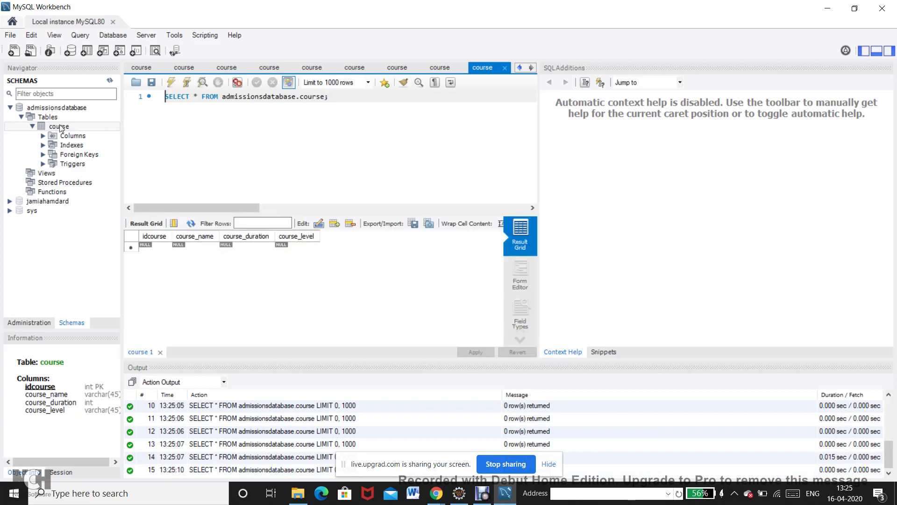
Enter the first course row: 1, MCA, 6, UG.
left_click(155, 245)
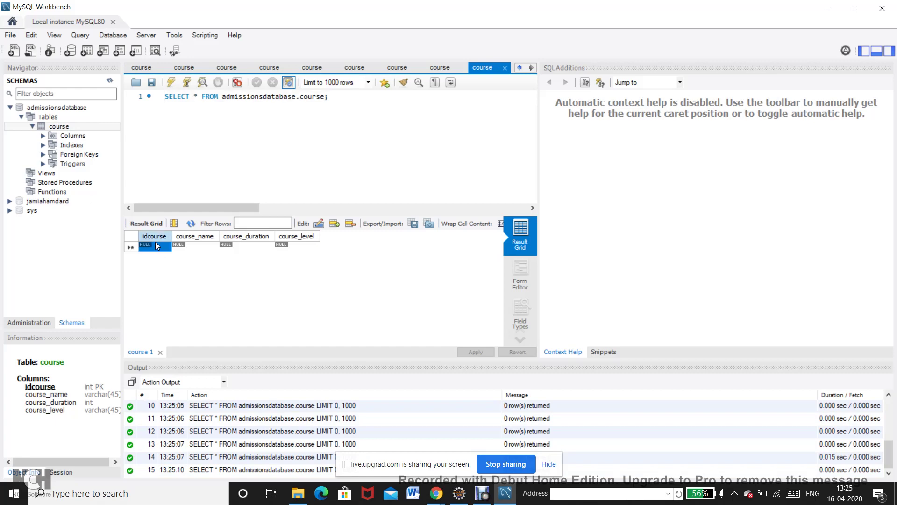
left_click(155, 246)
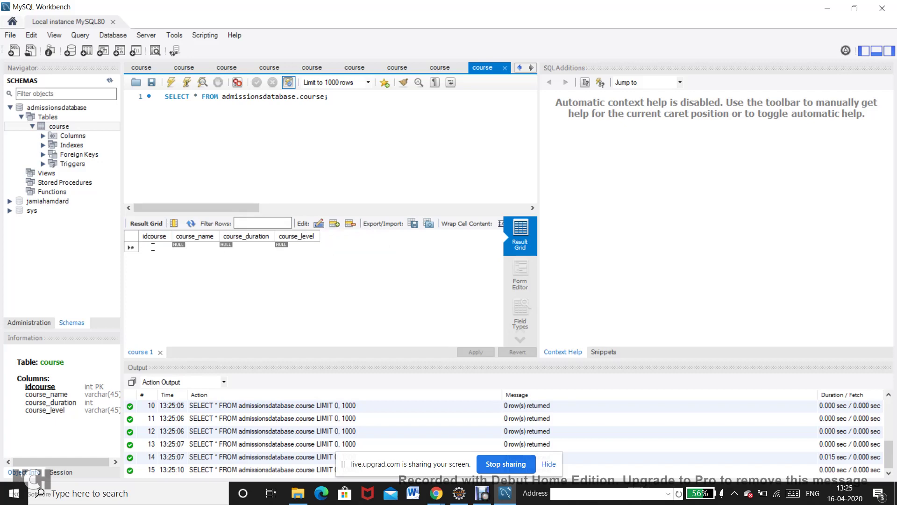
type("1")
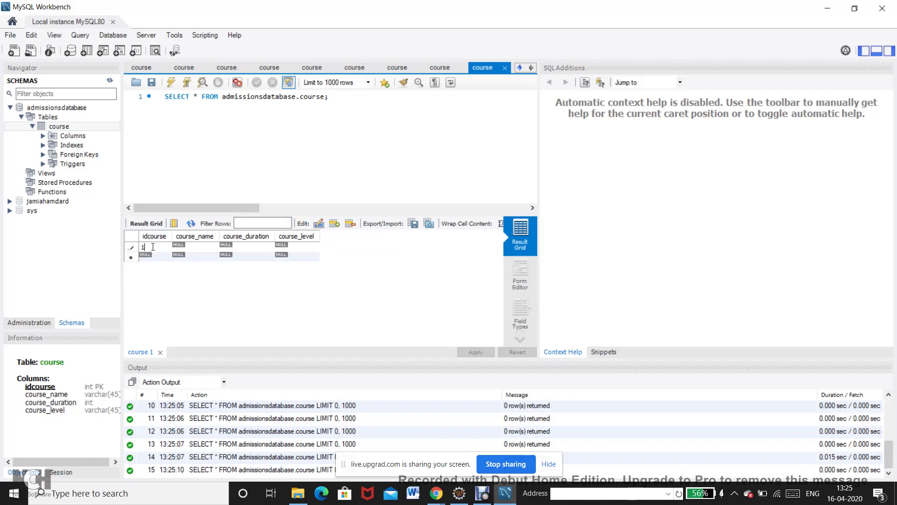
key("Tab")
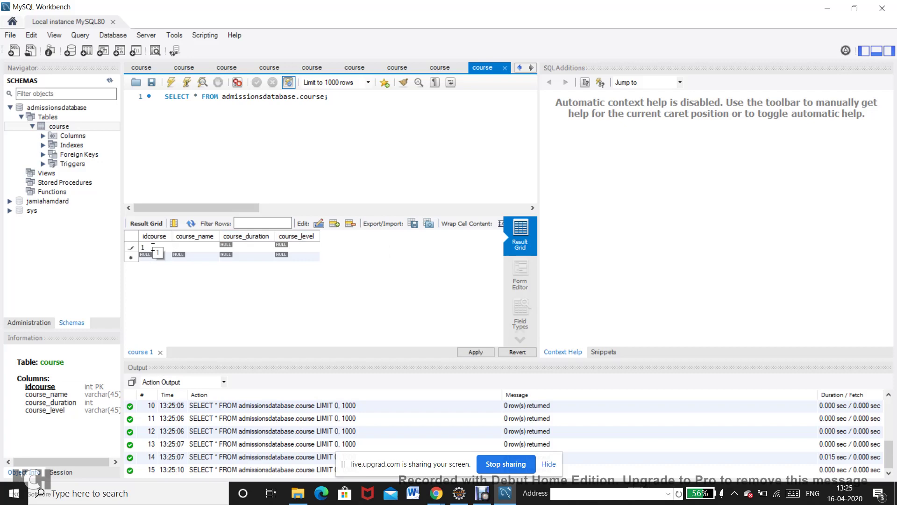
type("MCA")
key("Tab")
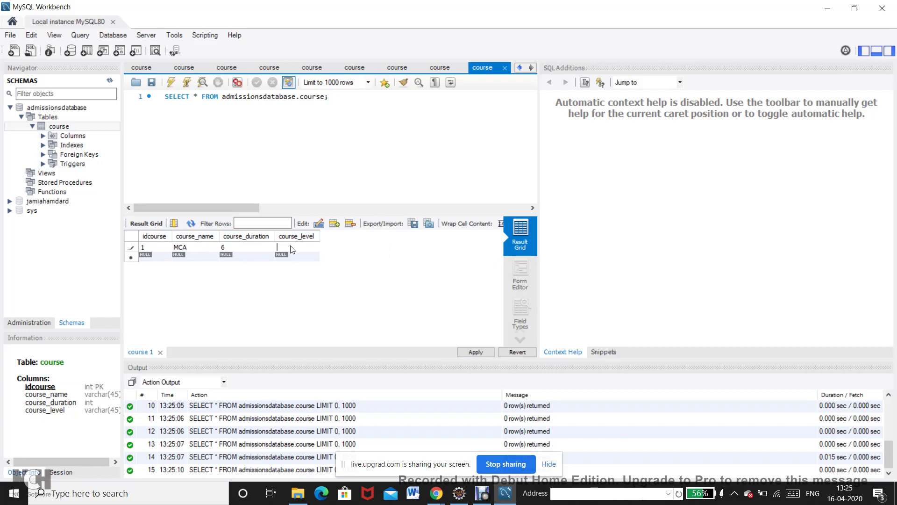
type("u")
type("UG")
left_click(335, 227)
left_click(158, 251)
Enter the second course row: 2, BCA, 6, UG.
left_click(157, 258)
left_click(187, 256)
type("BCA")
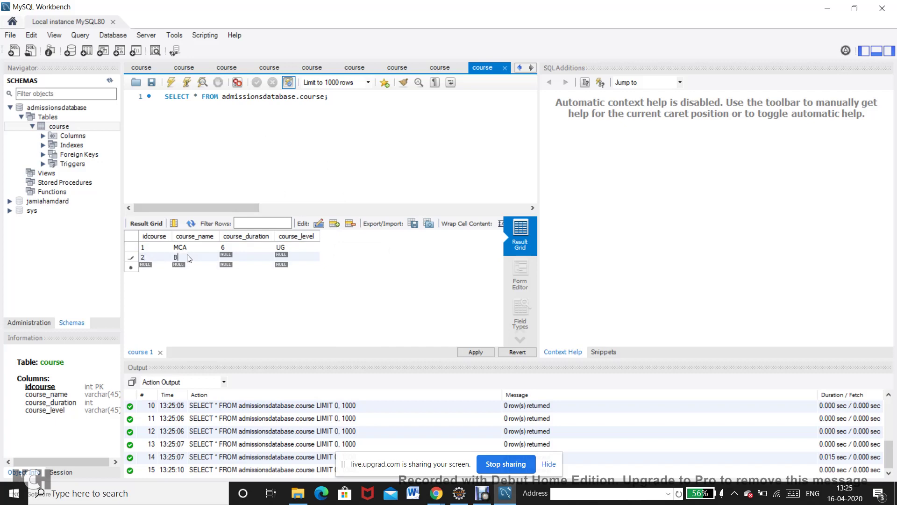
left_click(228, 256)
type("UG")
left_click(334, 228)
left_click(334, 100)
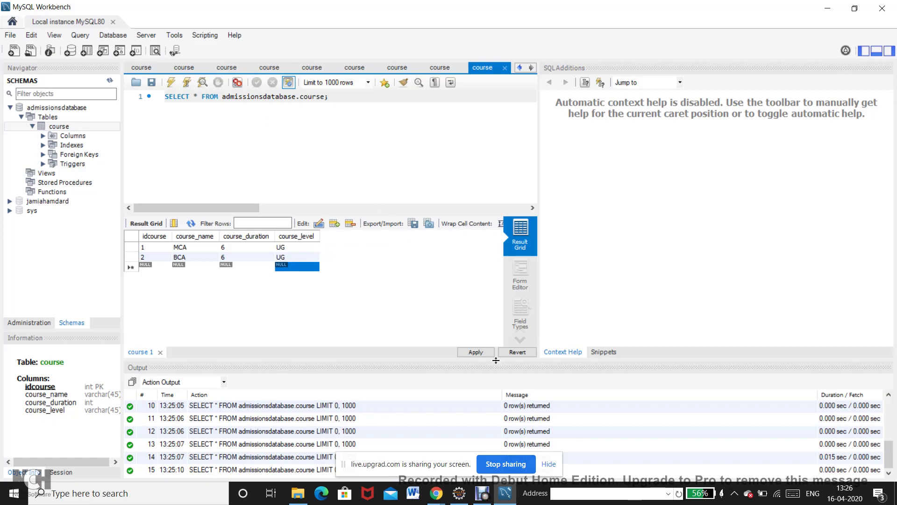
Apply the two course inserts through the review wizard and reload the course rows.
left_click(476, 353)
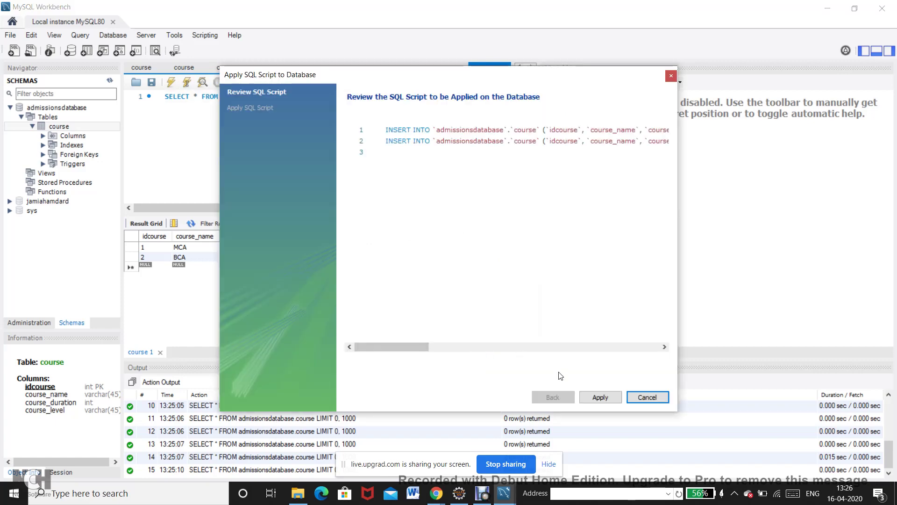
left_click(602, 397)
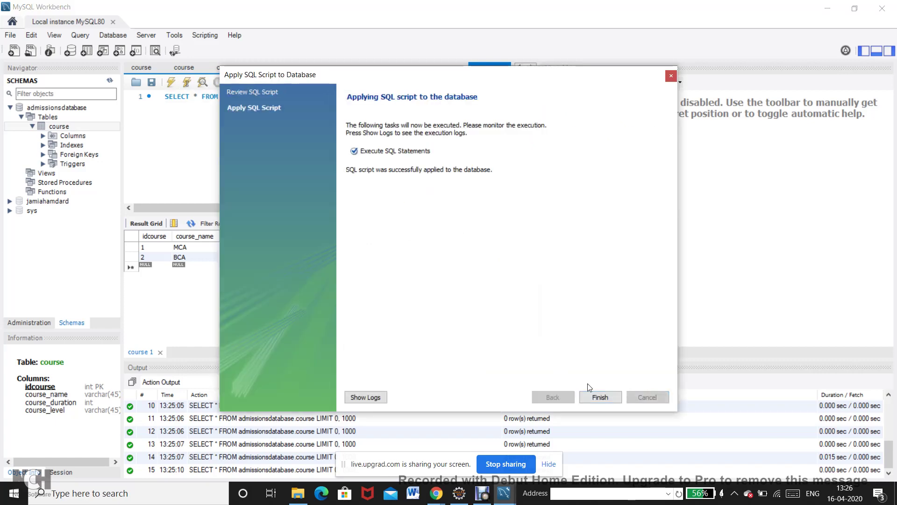
left_click(592, 401)
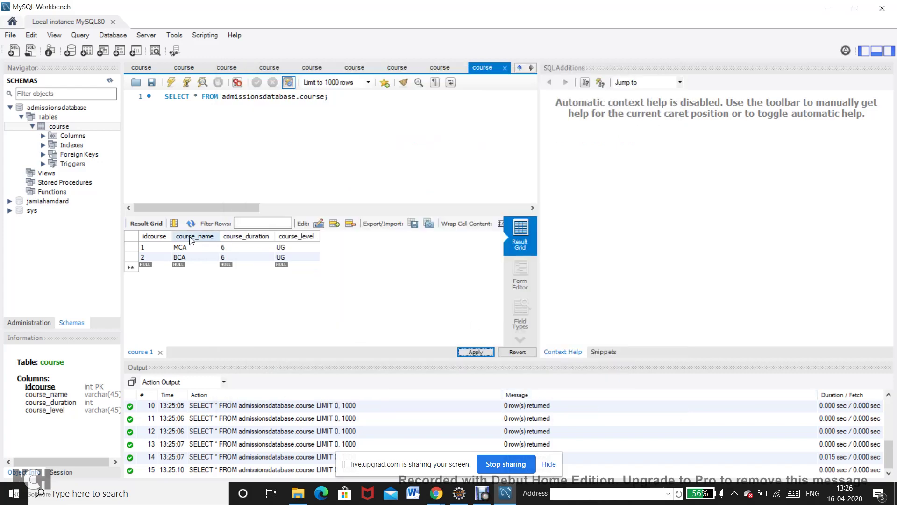
left_click(116, 127)
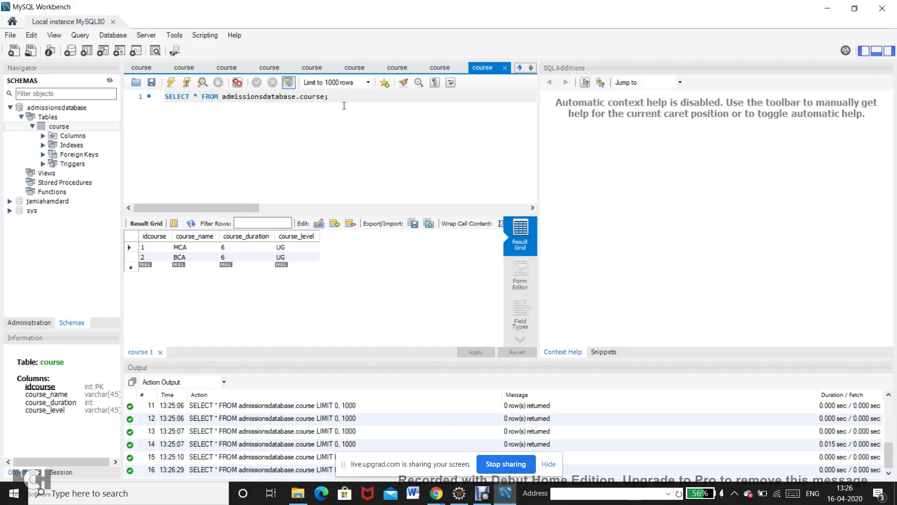
left_click(437, 494)
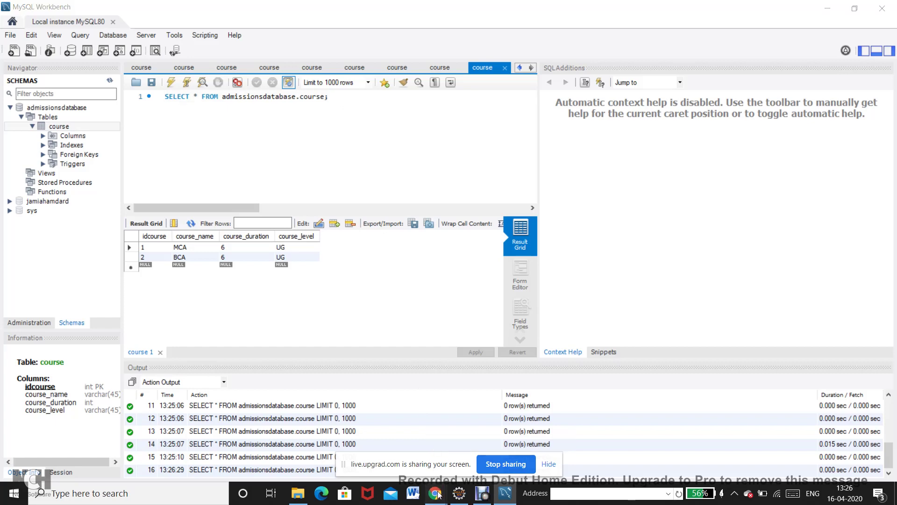
left_click(371, 431)
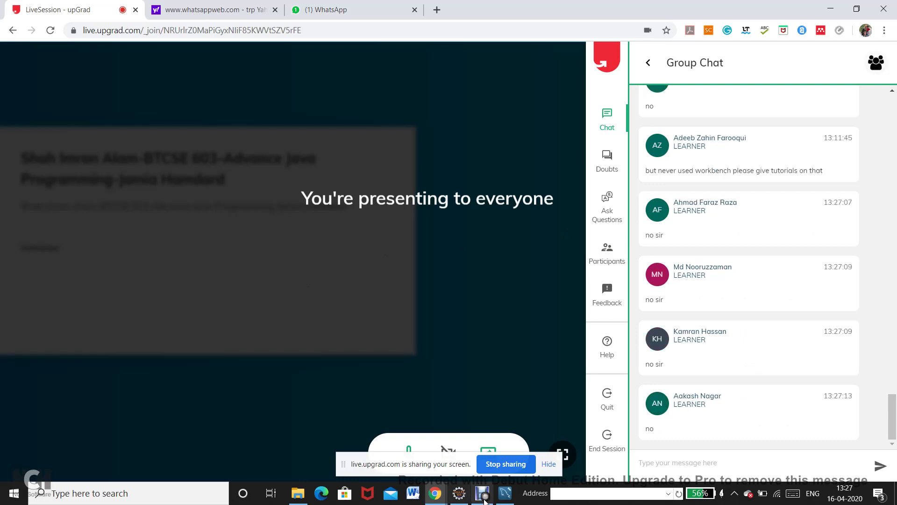
left_click(505, 498)
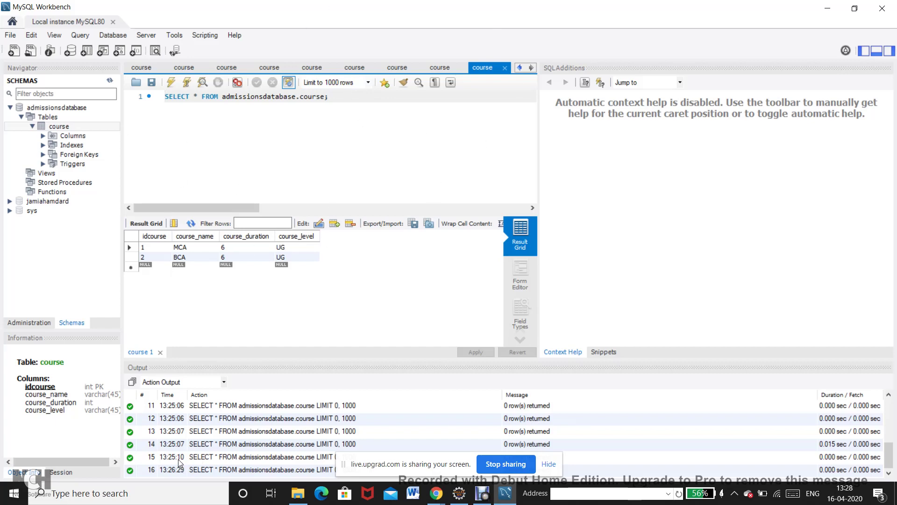
Search Windows for 'mysql' and launch MySQL Shell from the results.
left_click(158, 490)
type("shell")
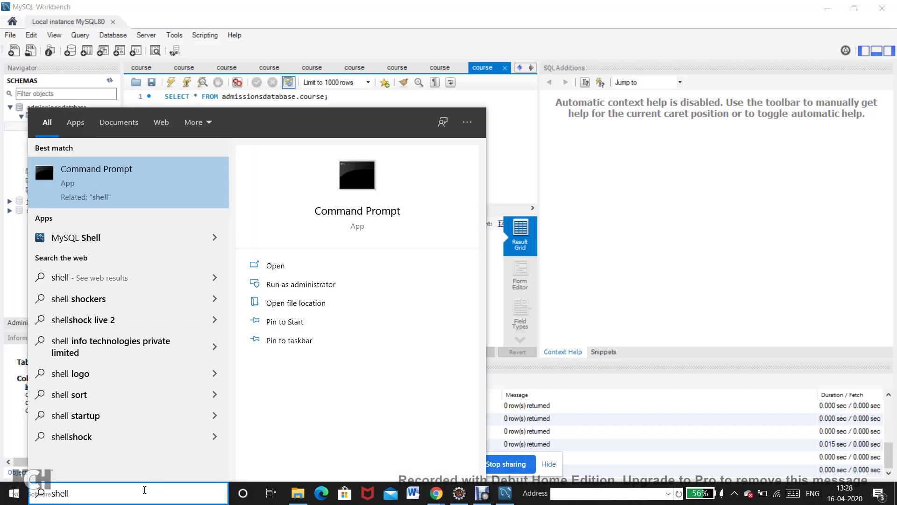
key("BackSpace")
key("BackSpace")
key("BackSpace")
key("BackSpace")
key("BackSpace")
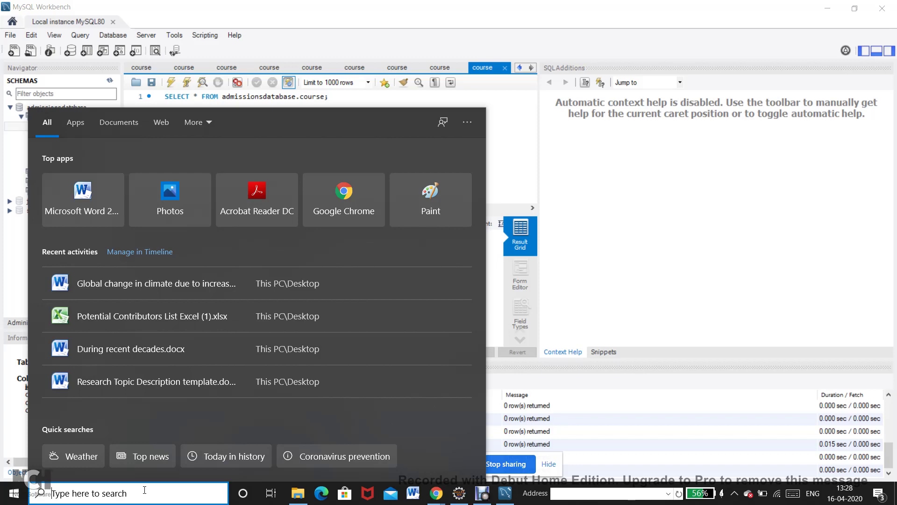
type("mysql")
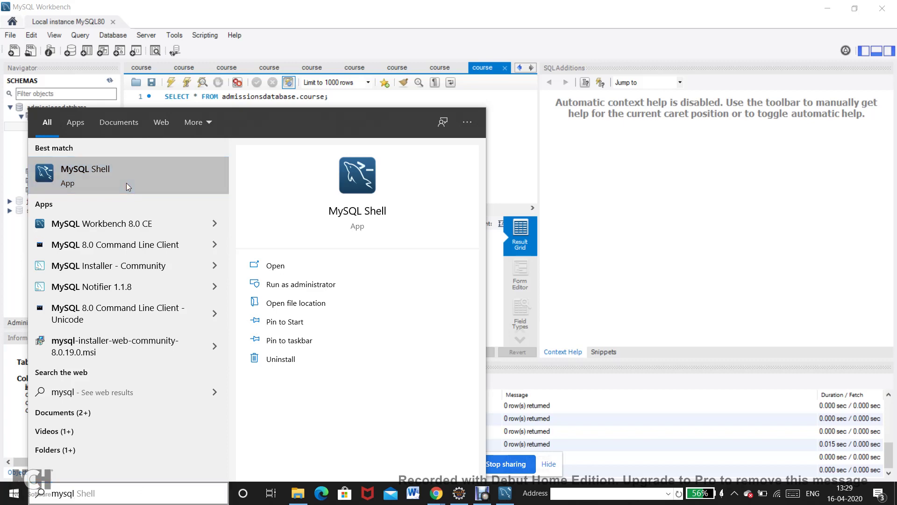
left_click(129, 186)
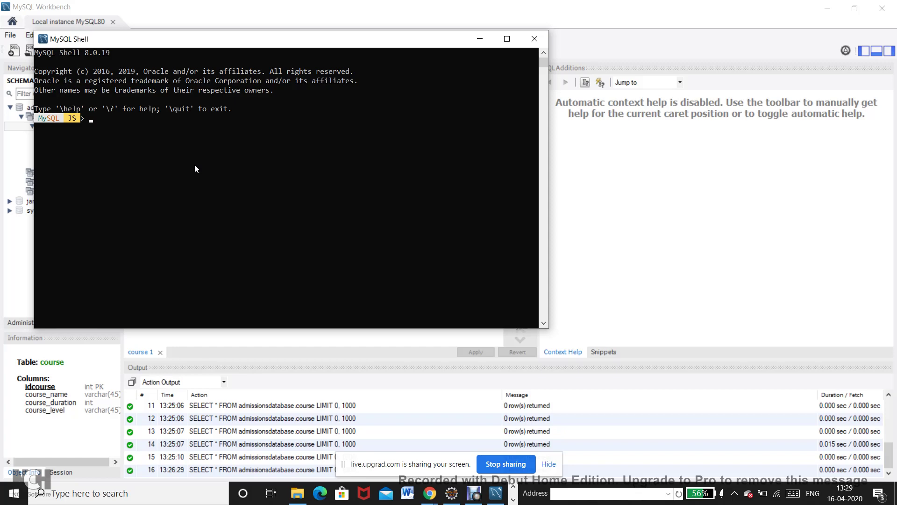
Run \connect root@localhost:3306, re-enter the password after access denied, and decline saving it.
type("\\connect")
type("root@")
type("localhost:3306")
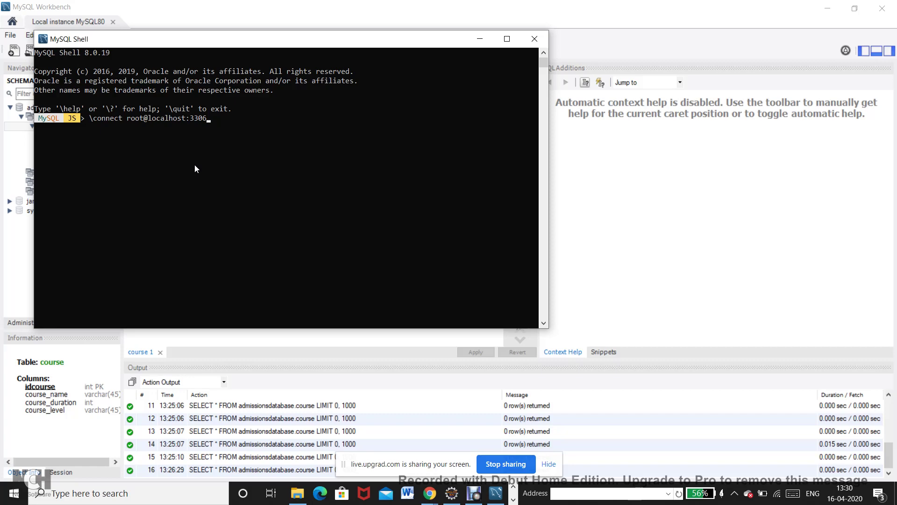
key("Return")
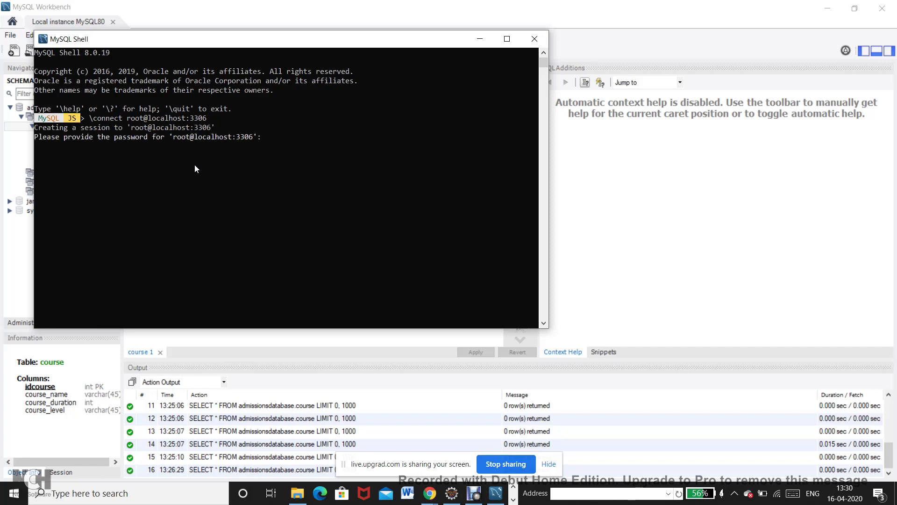
type("******")
key("Return")
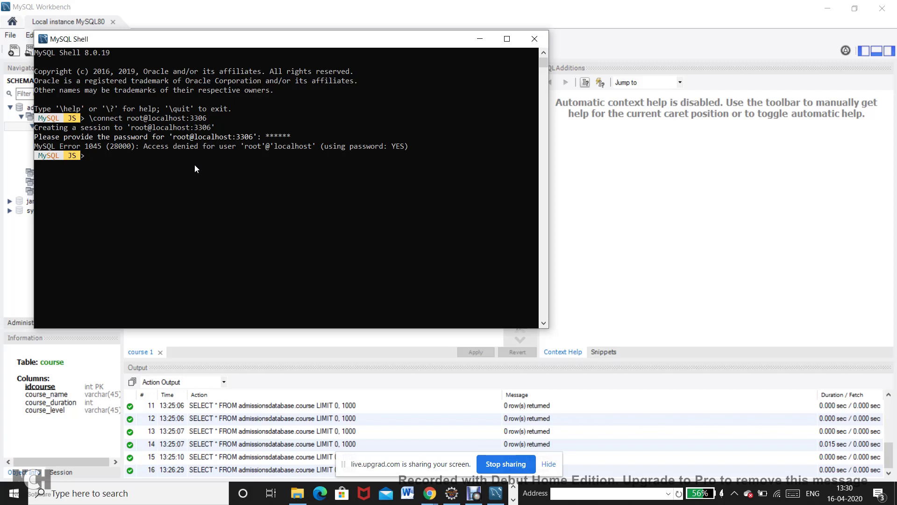
key("Up")
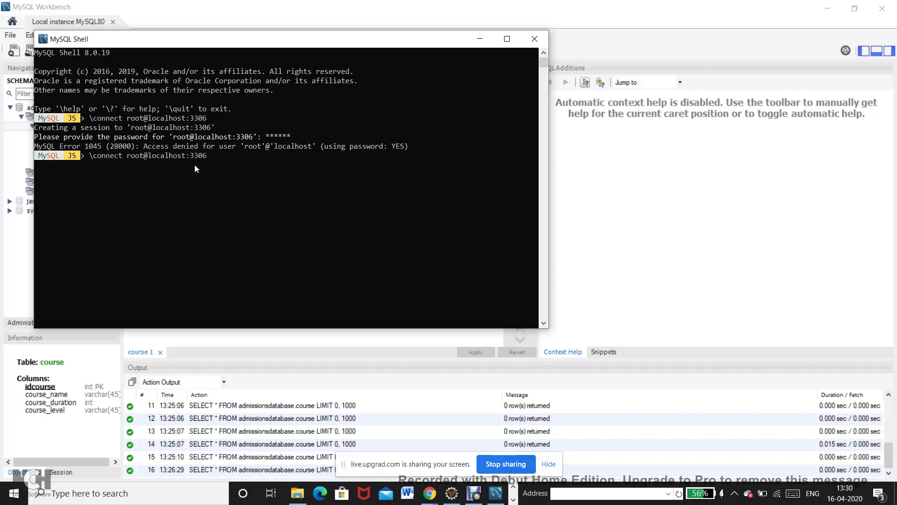
key("Return")
type("*****")
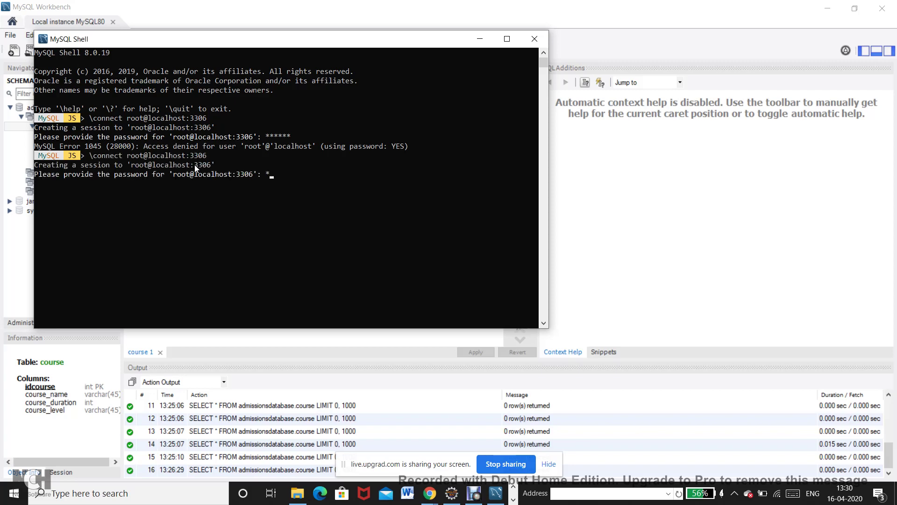
key("Return")
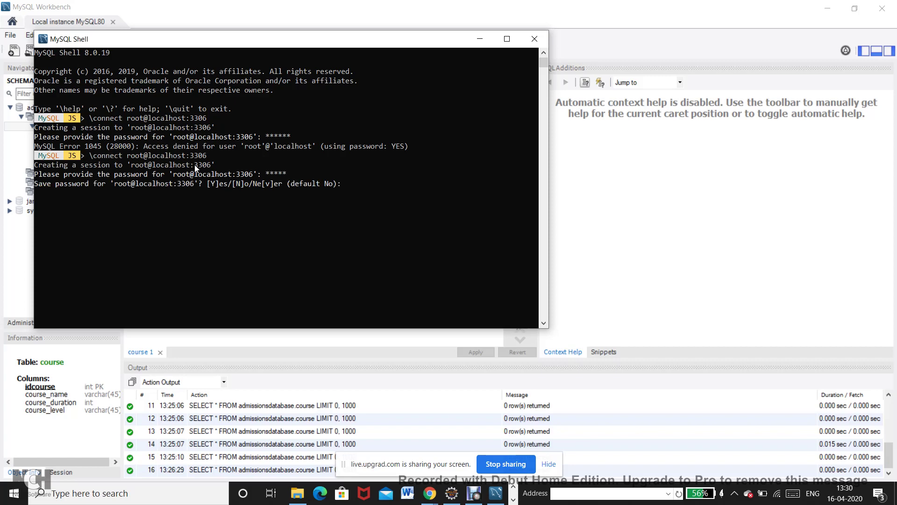
type("N")
key("Return")
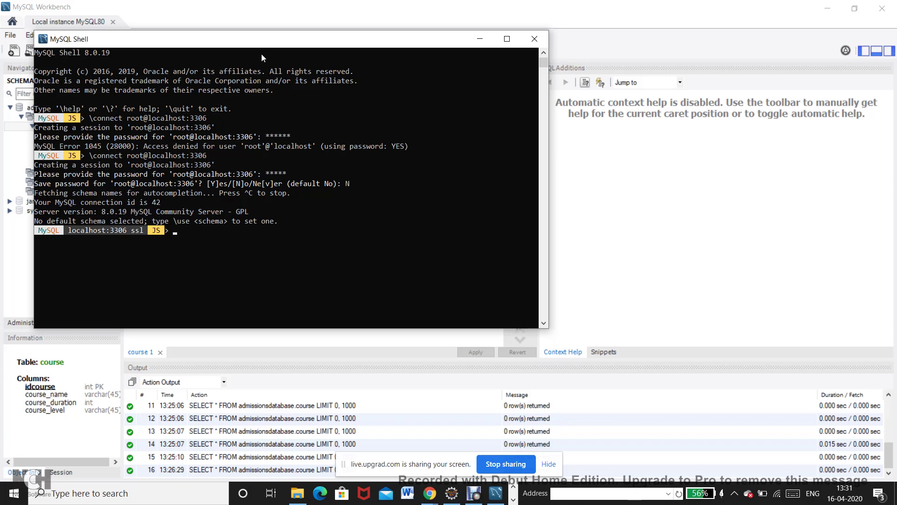
Move the Shell aside, bring Workbench forward, and set admissionsdatabase as default schema.
left_click_drag(273, 42, 440, 55)
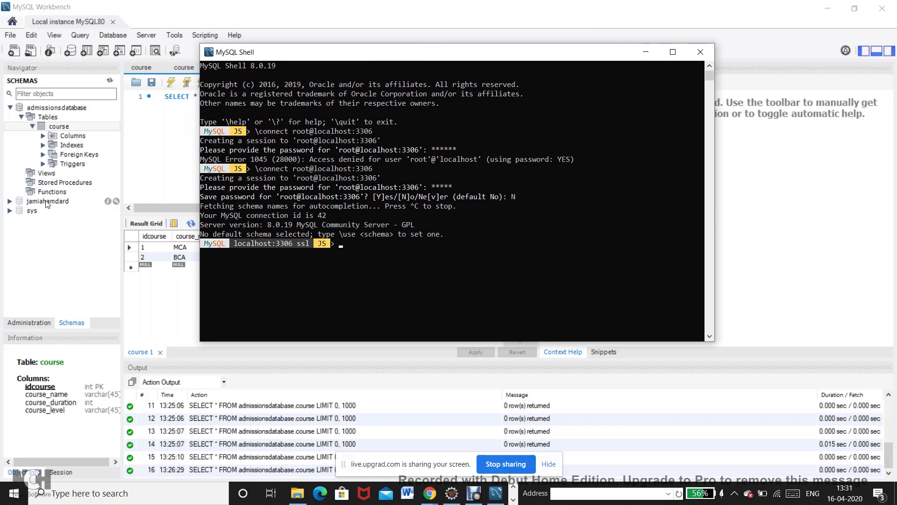
left_click(9, 108)
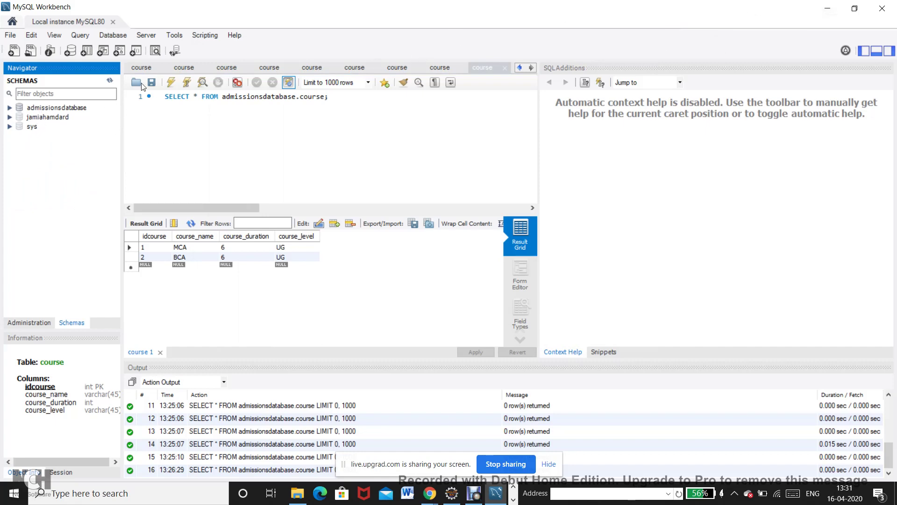
right_click(64, 108)
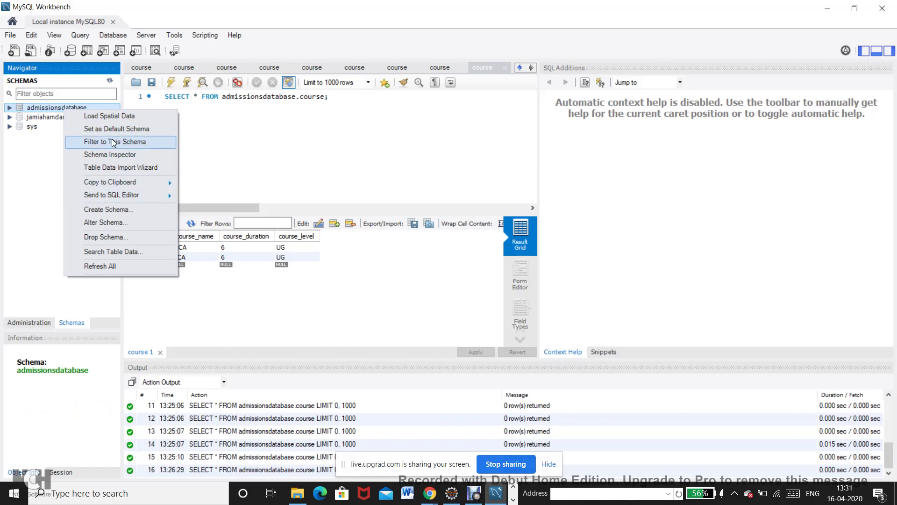
left_click(116, 128)
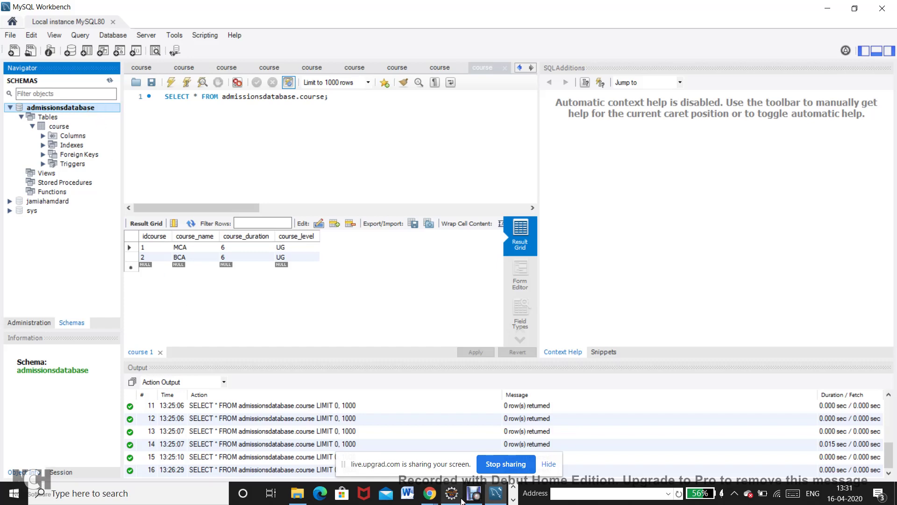
mouse_move(452, 495)
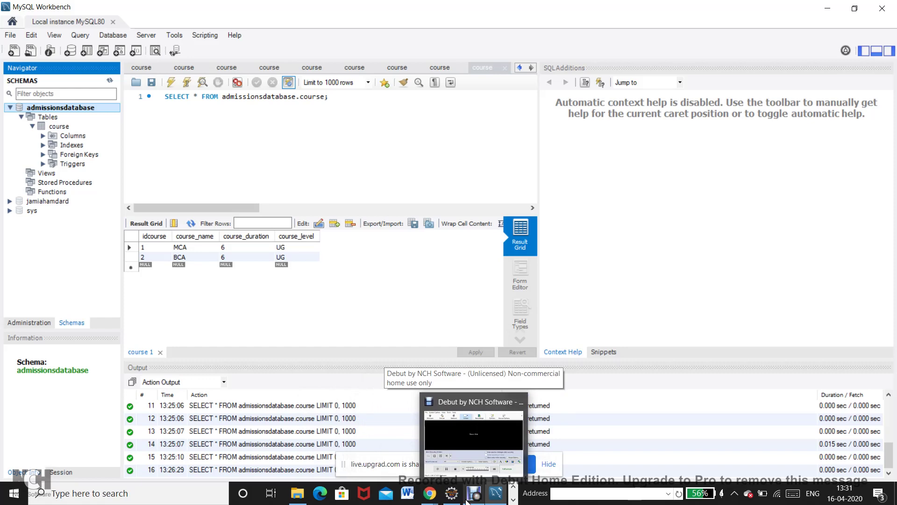
Run \use jamiahamdard in MySQL Shell, then return to Workbench with jamiahamdard expanded.
key("alt+Tab")
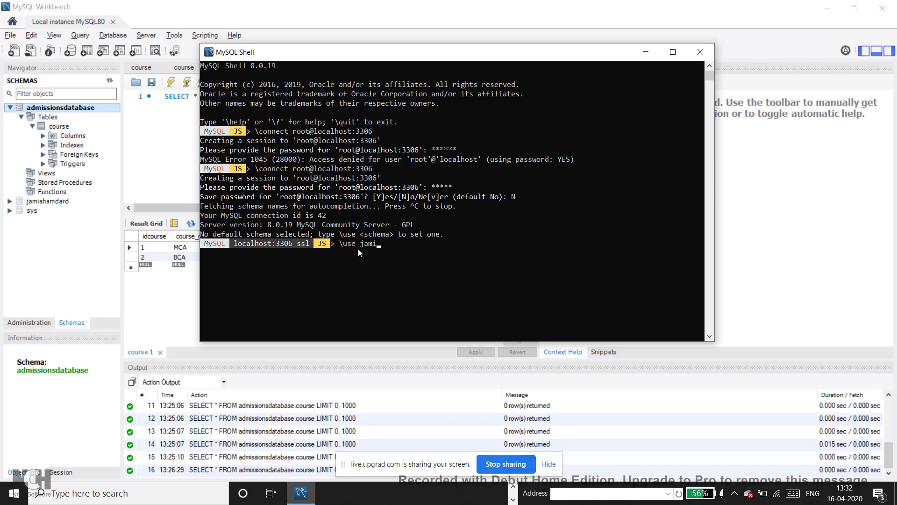
type("hamdard")
left_click(501, 276)
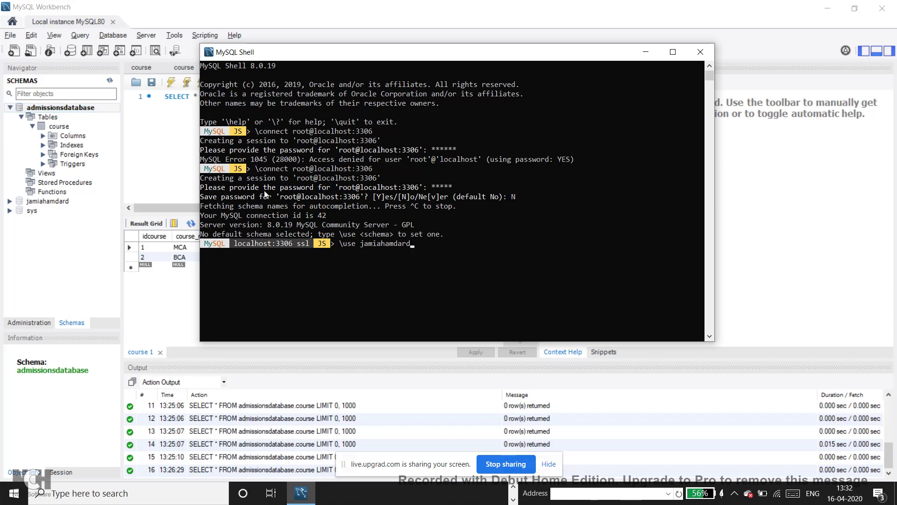
key("Return")
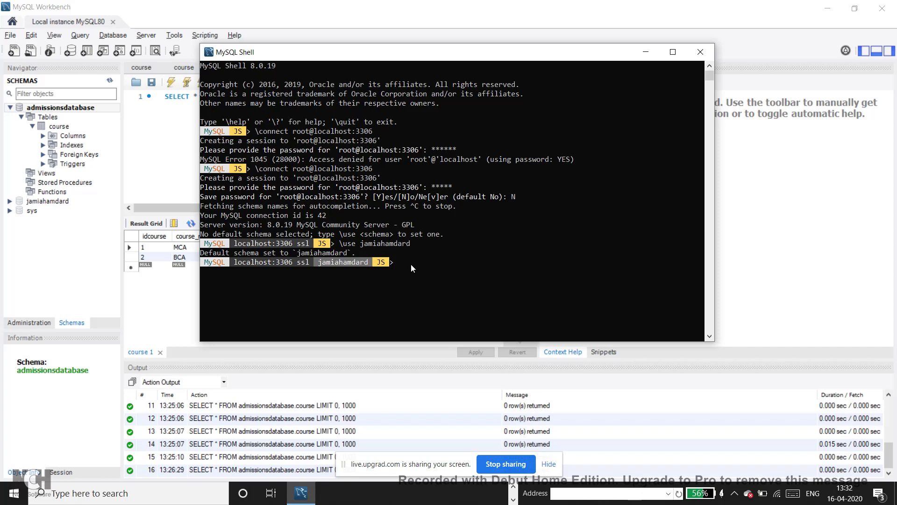
left_click(10, 201)
Expand jamiahamdard's Tables and the students table to reveal its Columns, Indexes, Foreign Keys and Triggers.
left_click(21, 211)
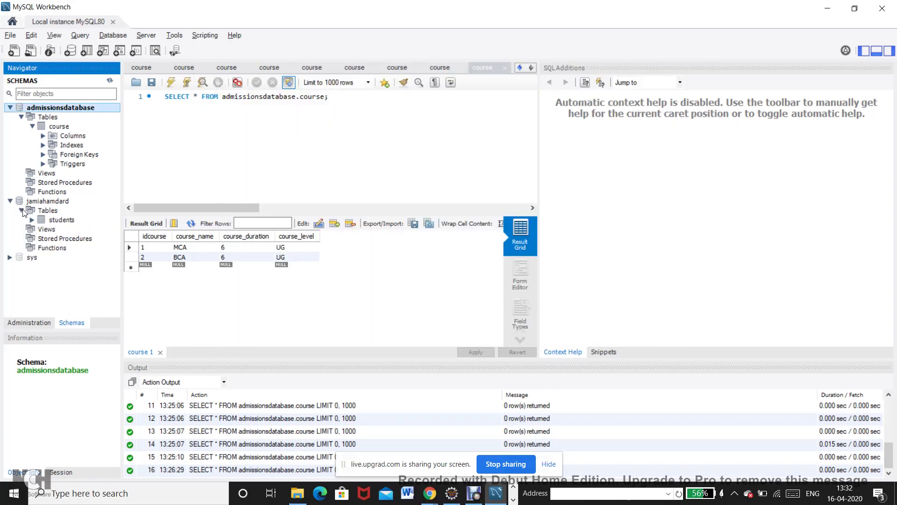
left_click(32, 220)
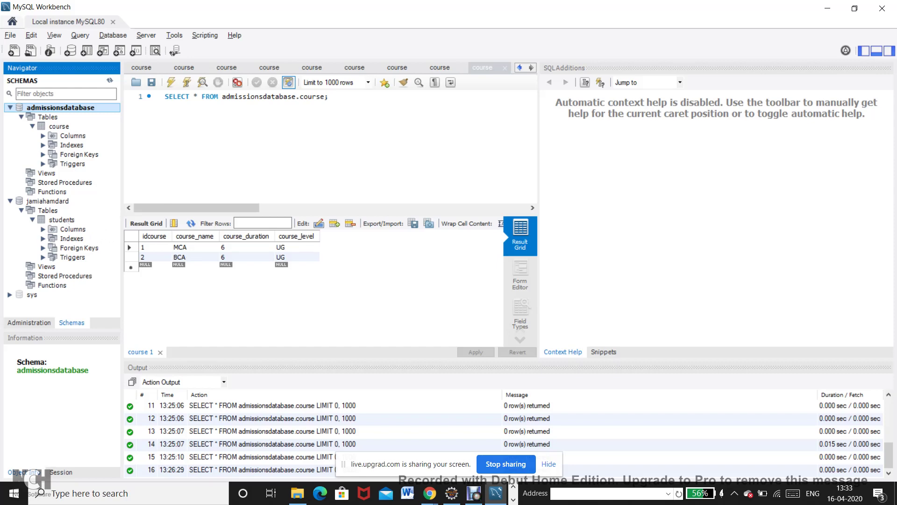
In MySQL Shell, run \sql select * from students to list both student rows.
left_click(494, 502)
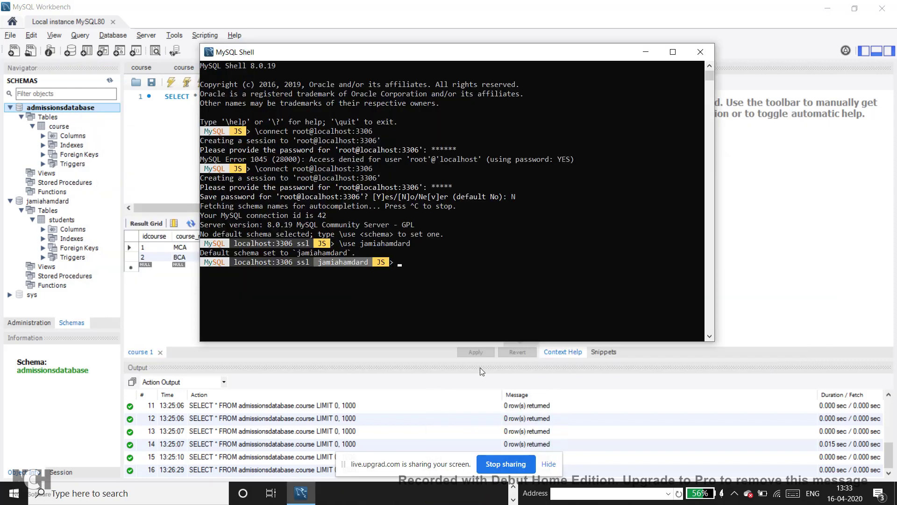
type("\\sql select * from students")
key("Return")
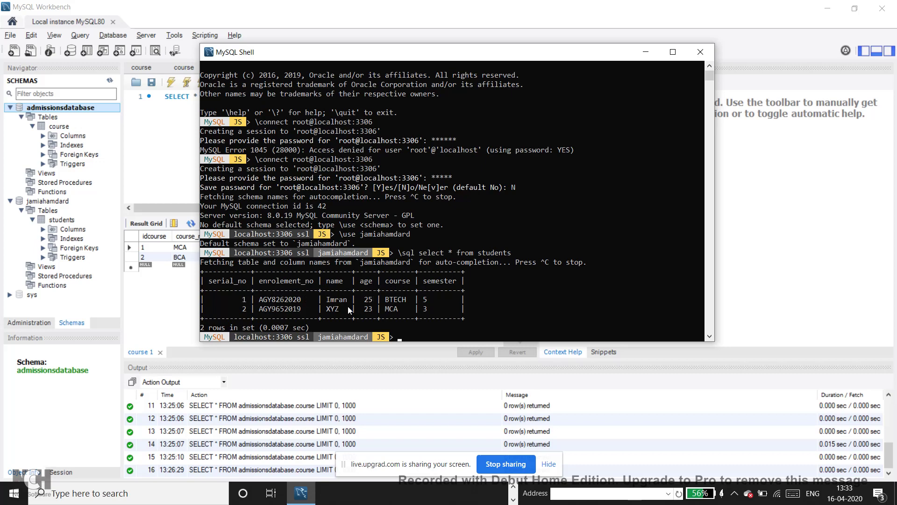
Open the students table data in a new tab via SELECT * FROM jamiahamdard.students.
left_click(55, 212)
right_click(54, 213)
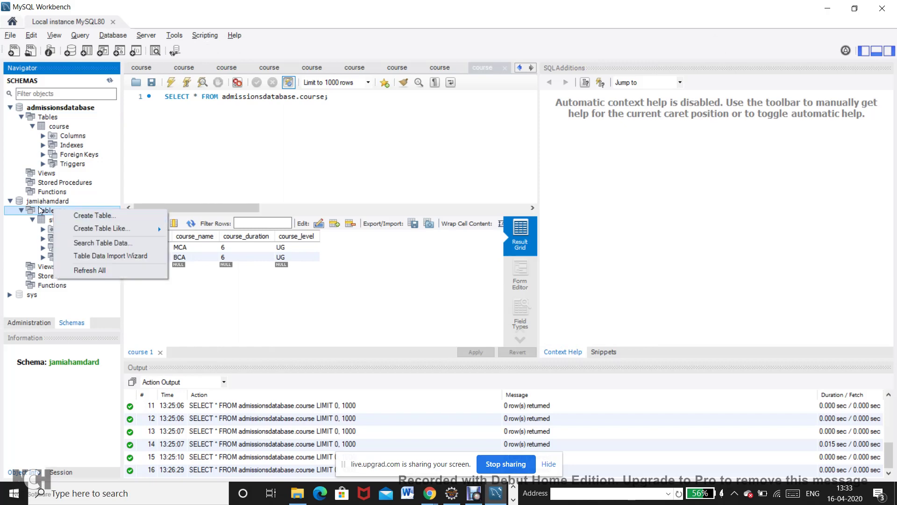
key("Escape")
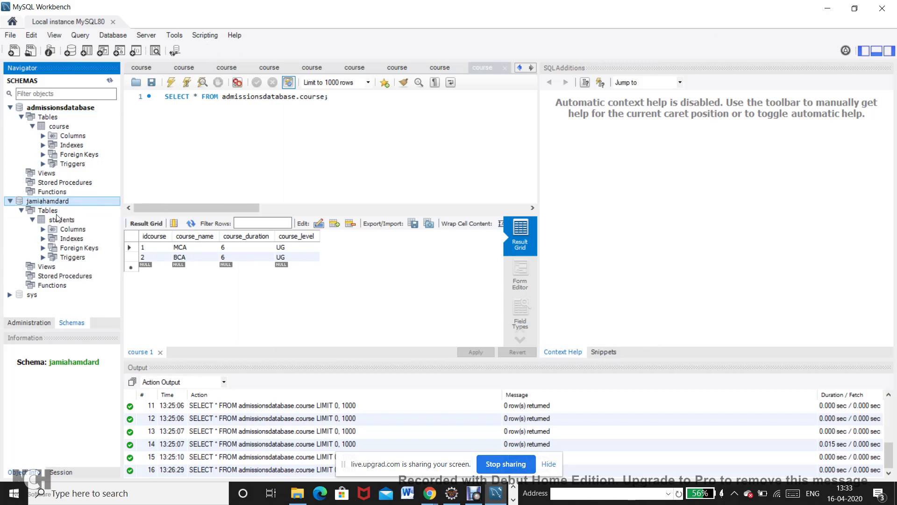
left_click(58, 219)
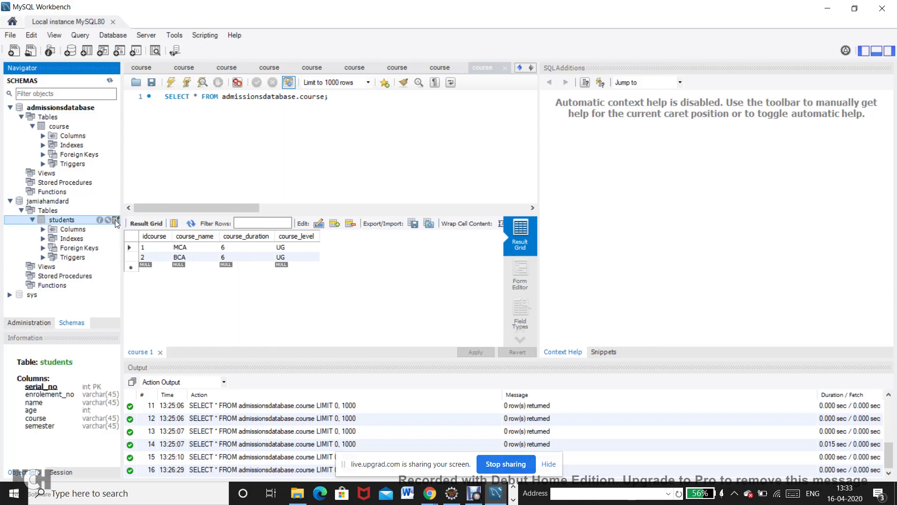
left_click(114, 220)
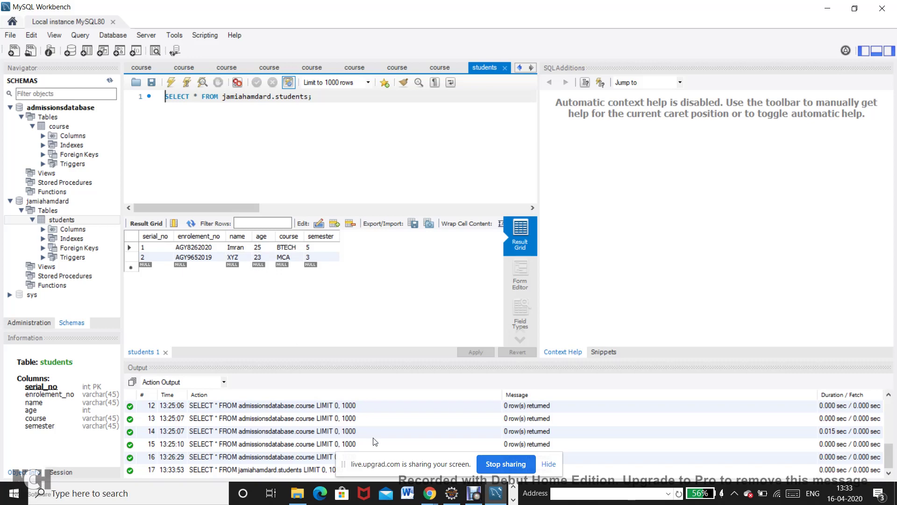
Check the upGrad Live session's open doubts, then return to Workbench's students results.
mouse_move(429, 496)
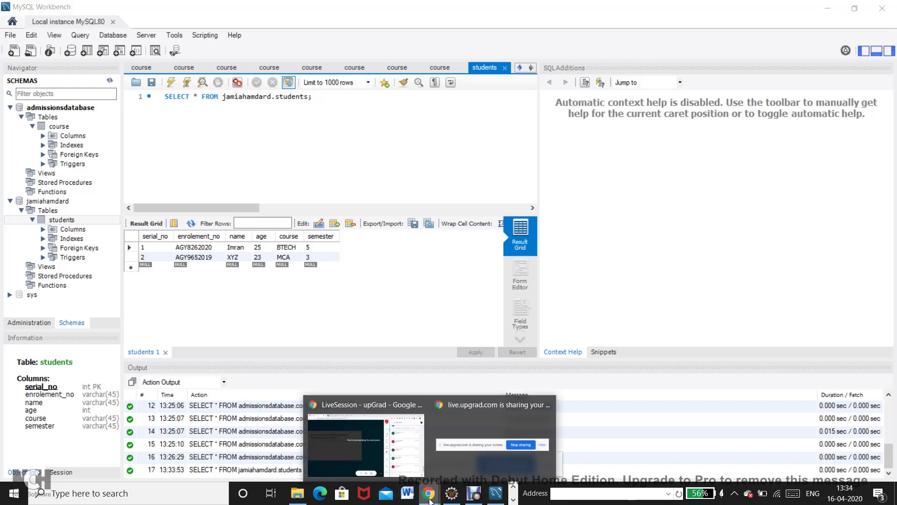
left_click(365, 436)
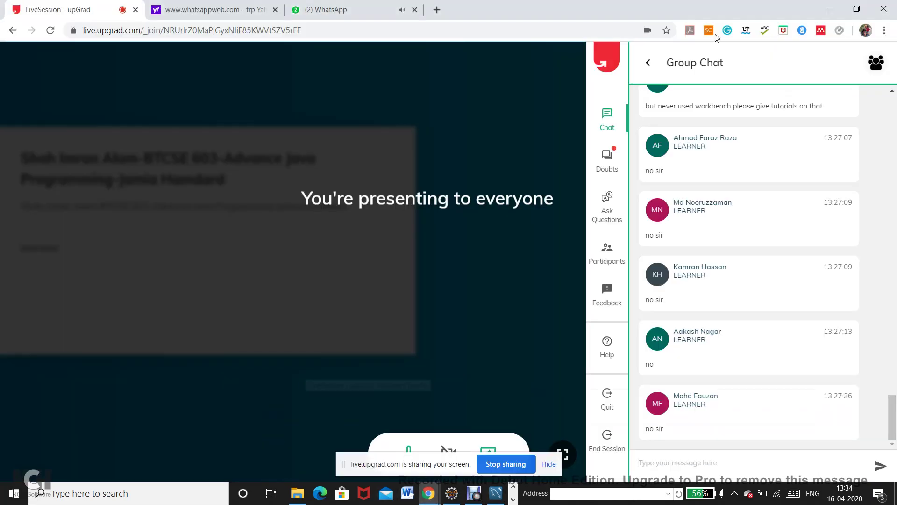
left_click(608, 161)
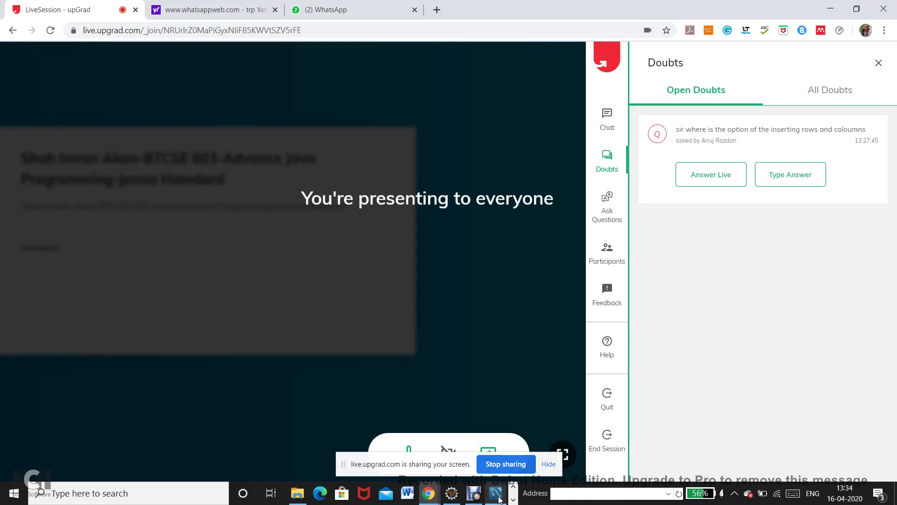
mouse_move(462, 497)
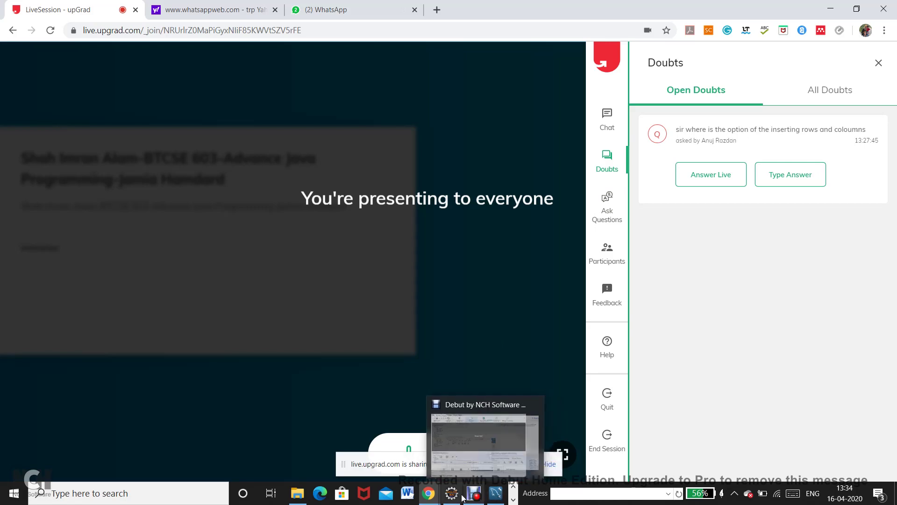
left_click(495, 493)
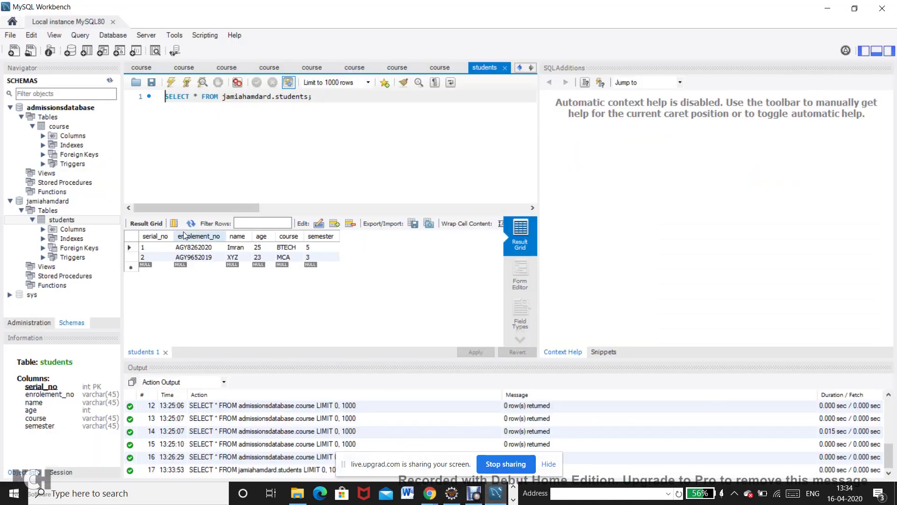
Fill the new grid row: serial 3, an enrolment number, a student name, age 24, BTECH, semester 6.
left_click(156, 266)
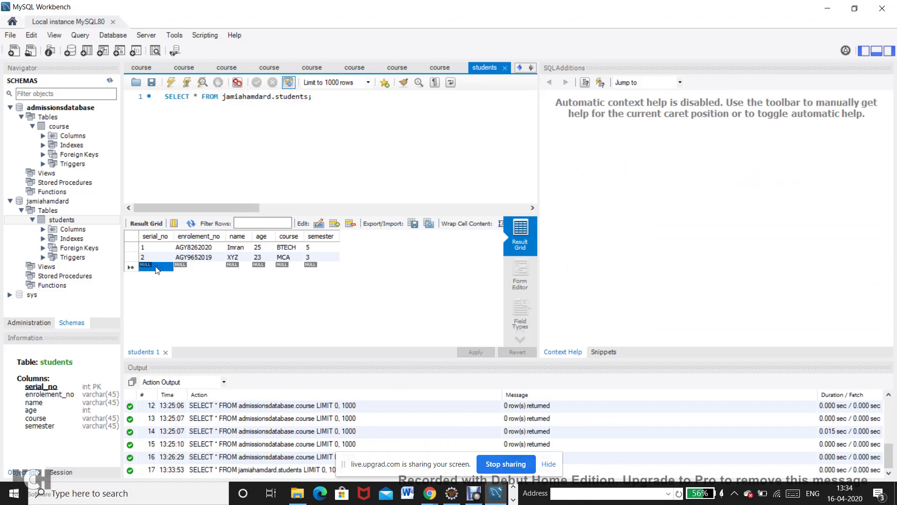
double_click(156, 267)
type("3")
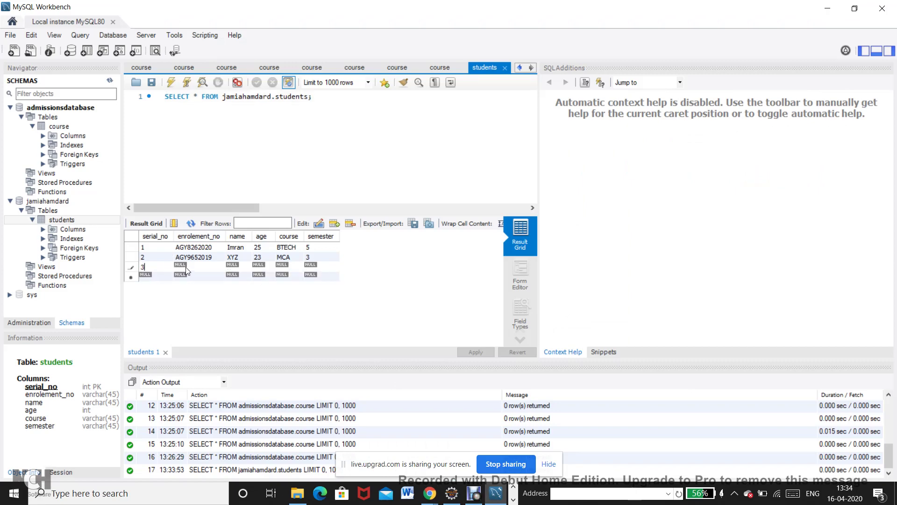
double_click(185, 267)
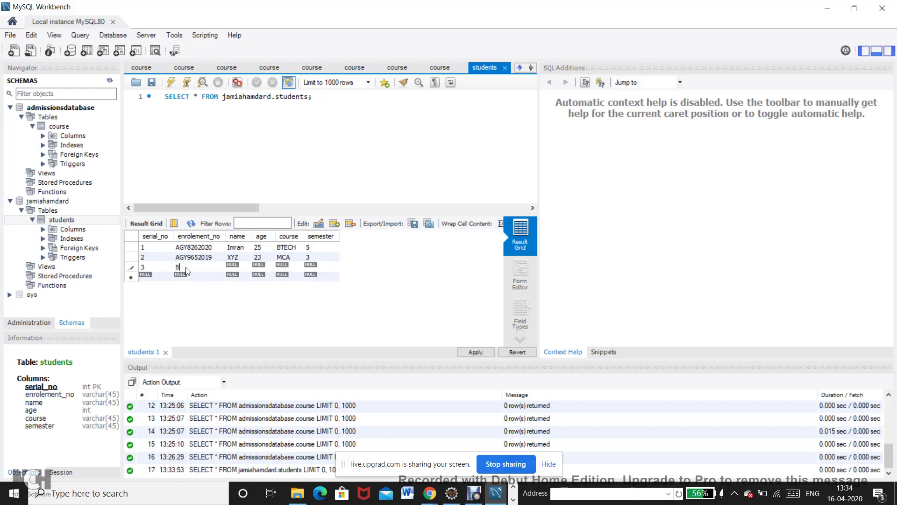
double_click(229, 267)
type("Anuj")
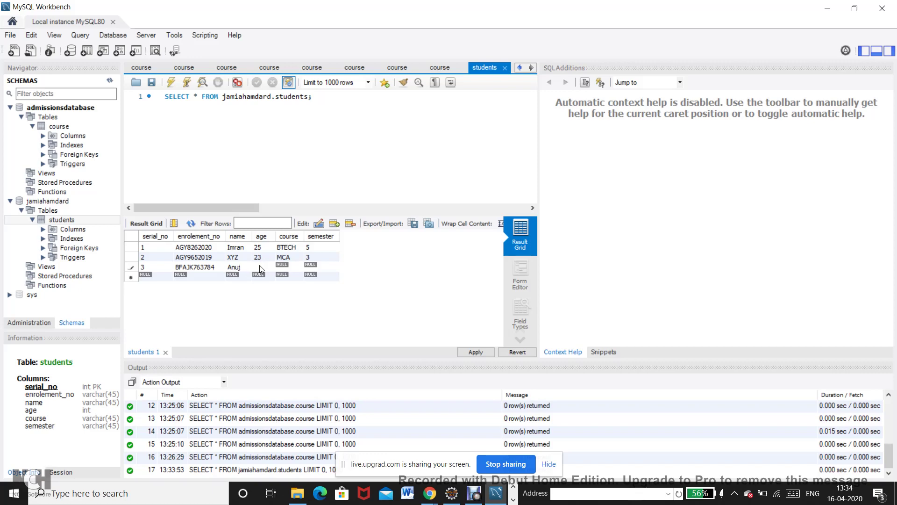
type("24")
left_click(283, 269)
type("BTECH")
left_click(317, 269)
type("6")
Apply the INSERT INTO script to save the third row to jamiahamdard.students.
left_click(477, 352)
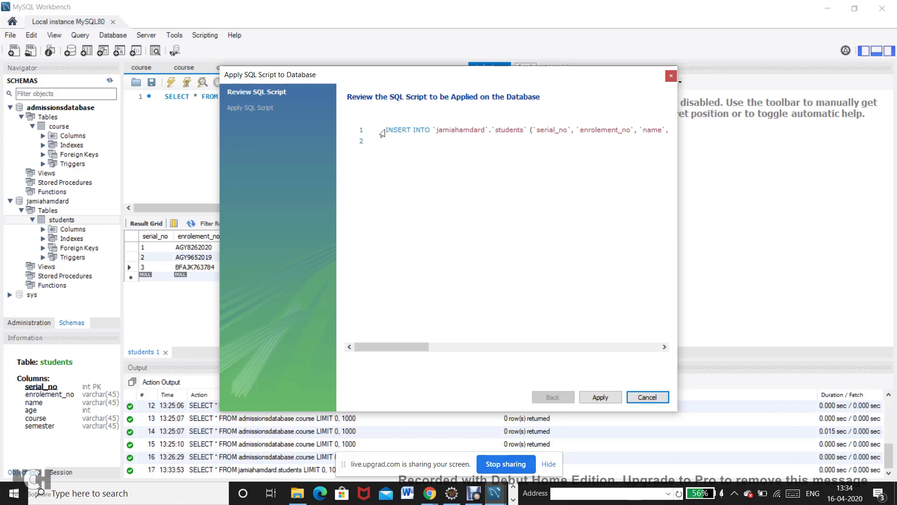
left_click_drag(386, 130, 702, 102)
key("ctrl+c")
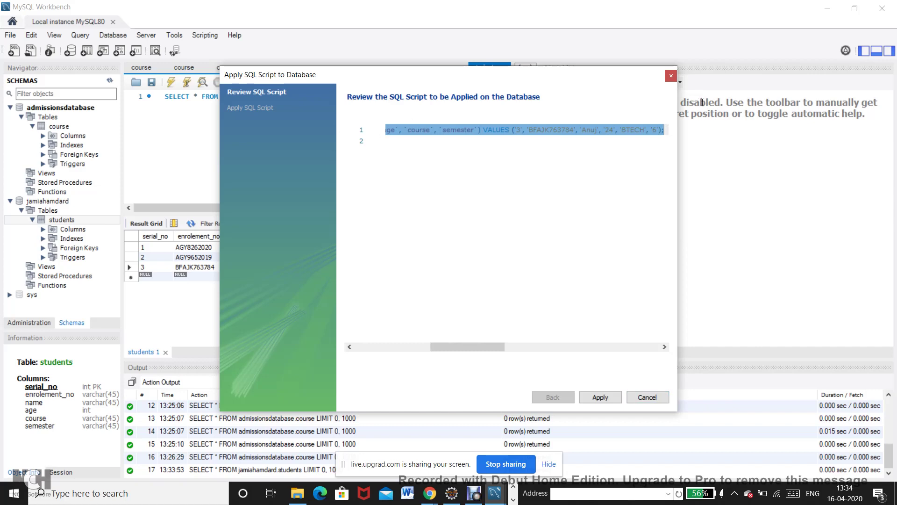
left_click(600, 396)
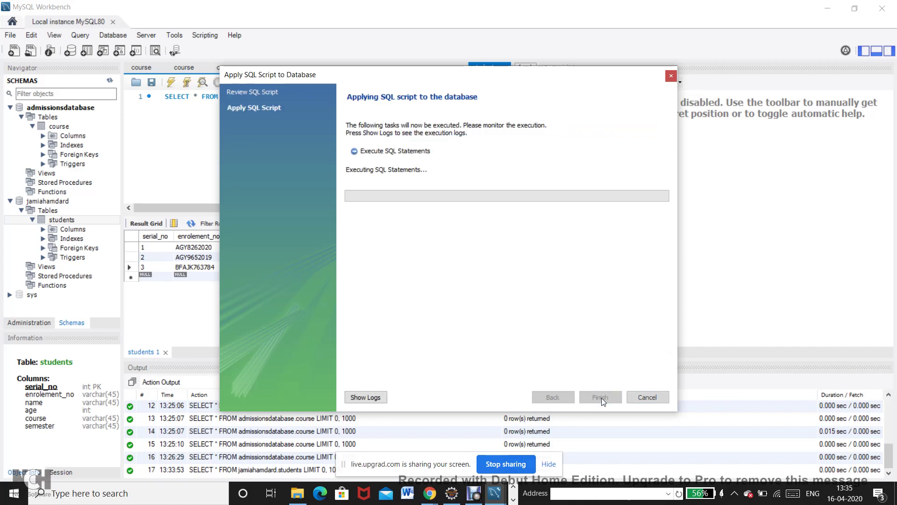
left_click(601, 398)
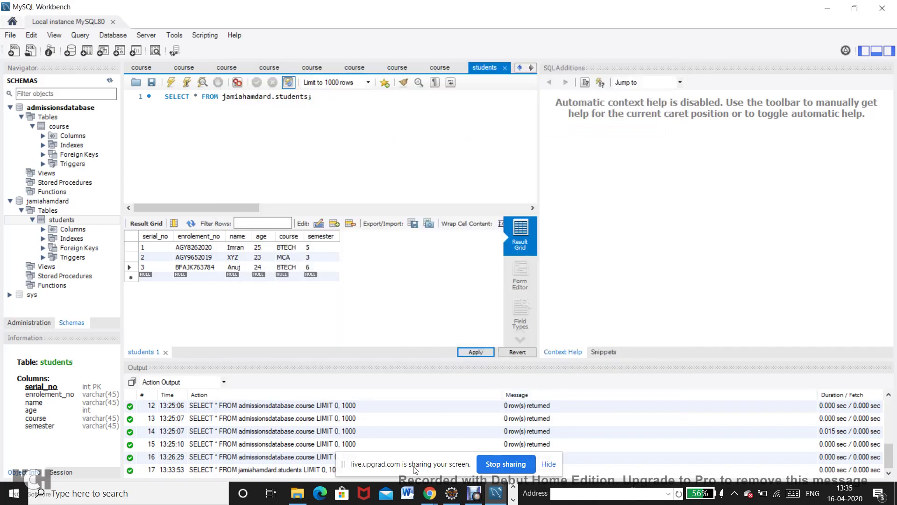
Switch MySQL Shell to SQL mode and paste the copied students INSERT statement.
key("alt+Tab")
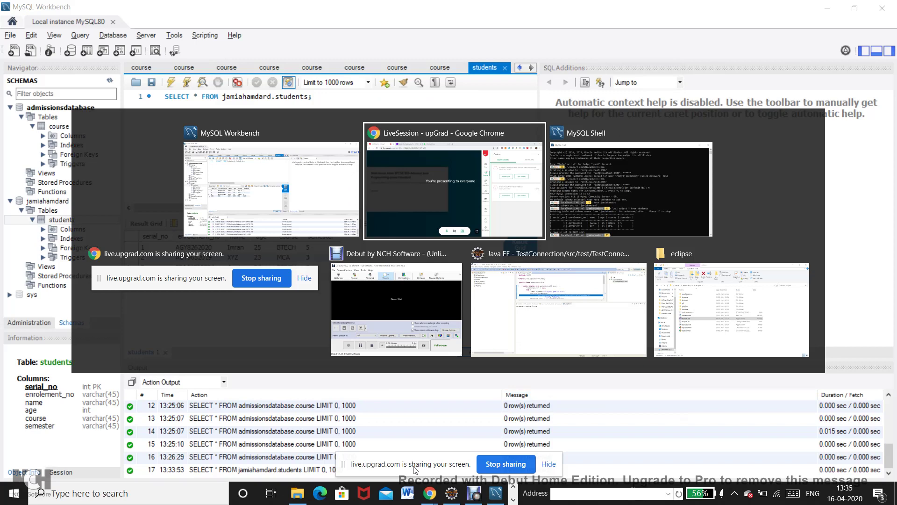
key("alt+Tab")
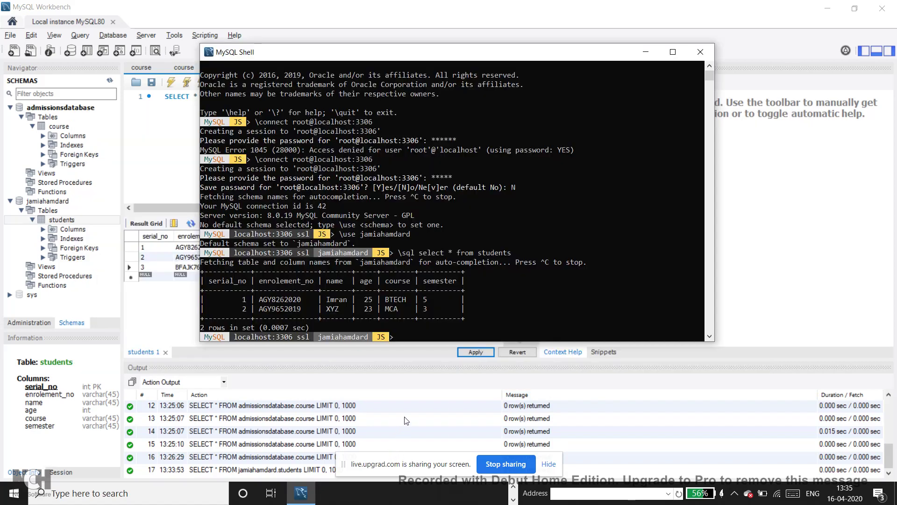
type("\\sql")
right_click(424, 338)
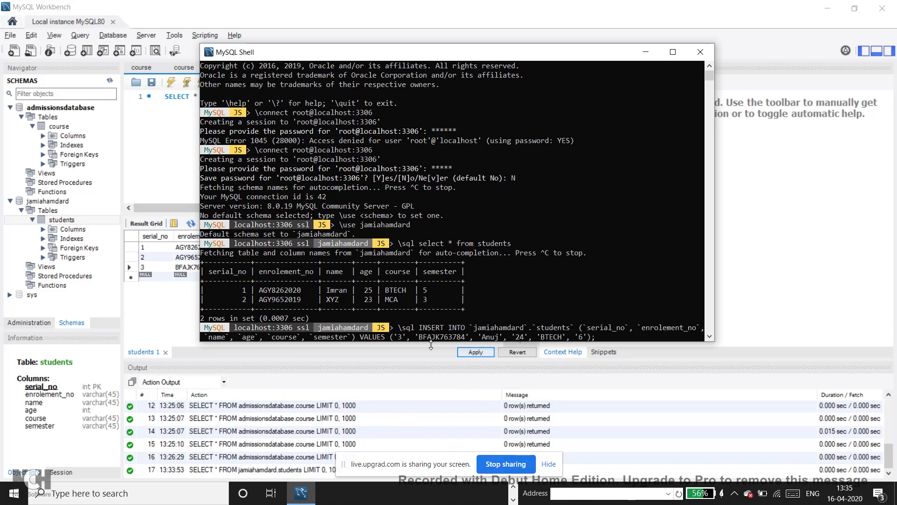
left_click(402, 337)
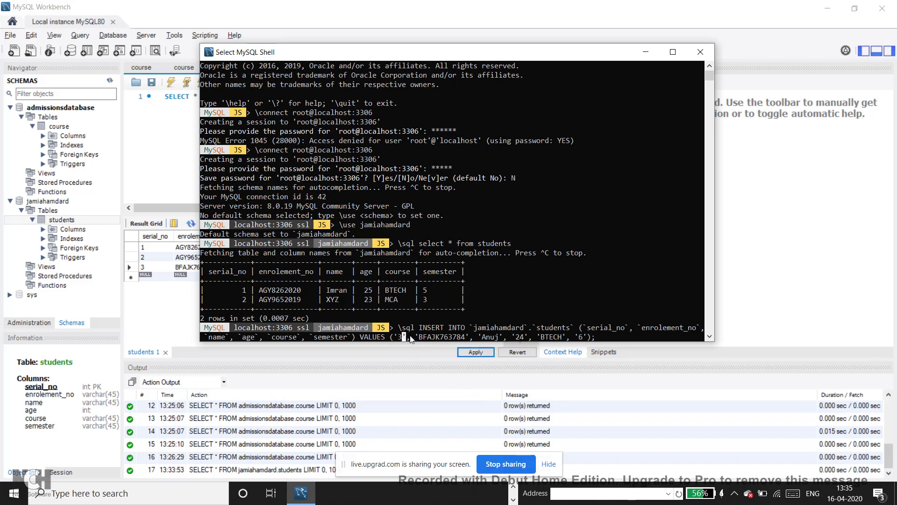
right_click(411, 339)
Edit the pasted values to serial 4, a new enrolment number and a new student name.
key("Left")
key("Left")
key("Left")
key("Left")
key("Left")
key("Left")
key("Left")
key("Left")
key("Left")
key("Left")
key("Left")
key("Left")
key("BackSpace")
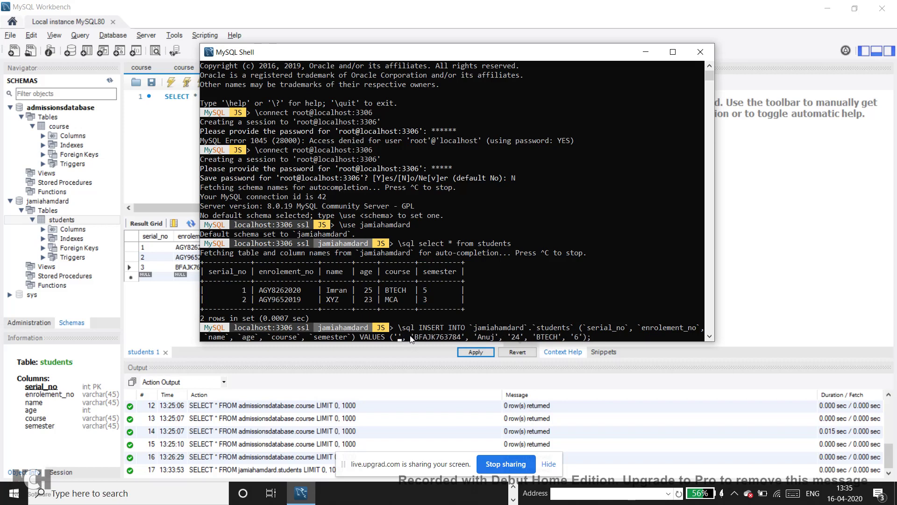
type("4")
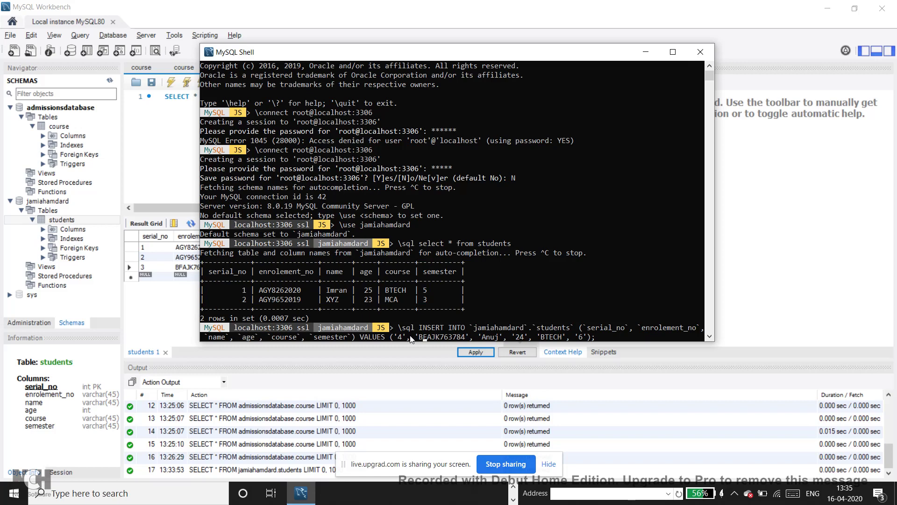
key("BackSpace")
key("BackSpace")
key("BackSpace")
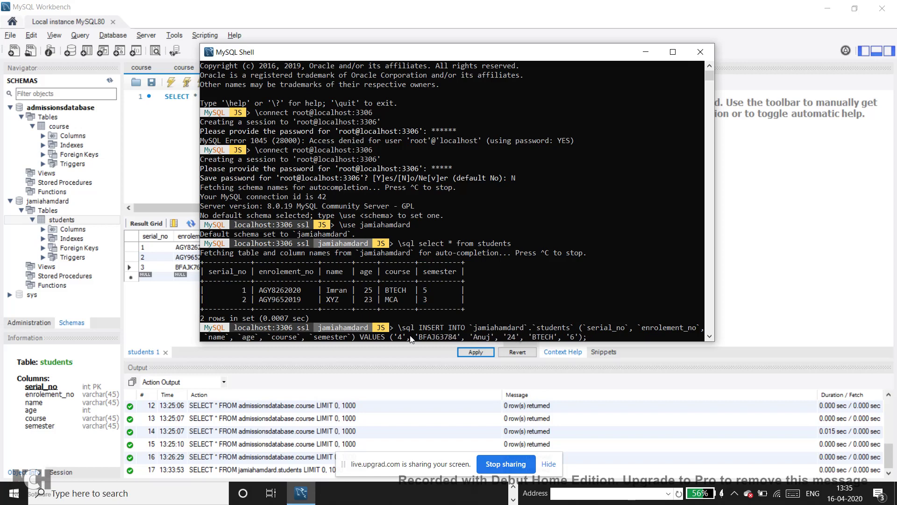
type("hg")
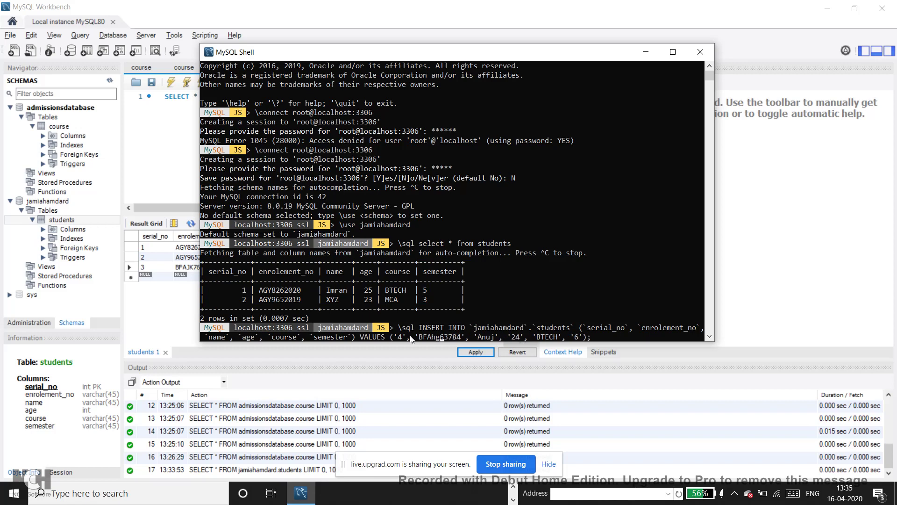
type("6")
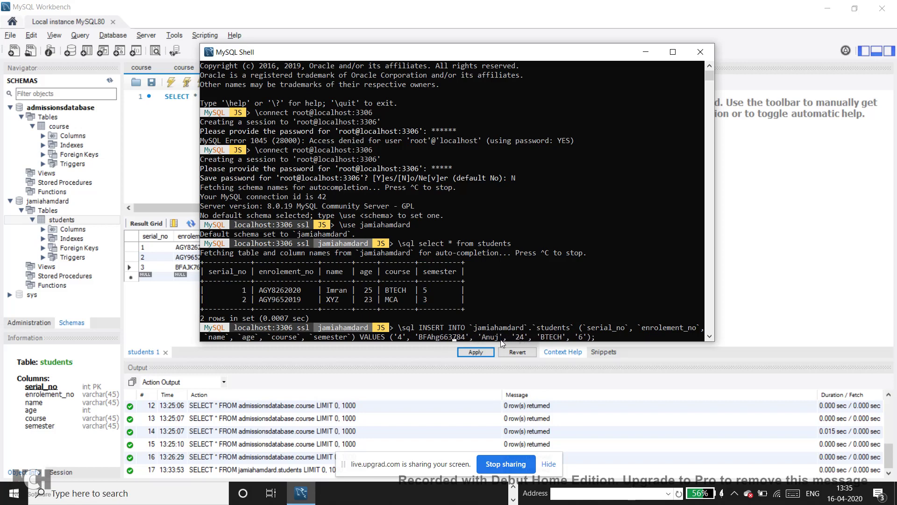
key("Right")
key("Right")
key("Right")
key("Right")
key("Right")
key("Right")
key("Right")
key("BackSpace")
key("BackSpace")
key("BackSpace")
type("mit")
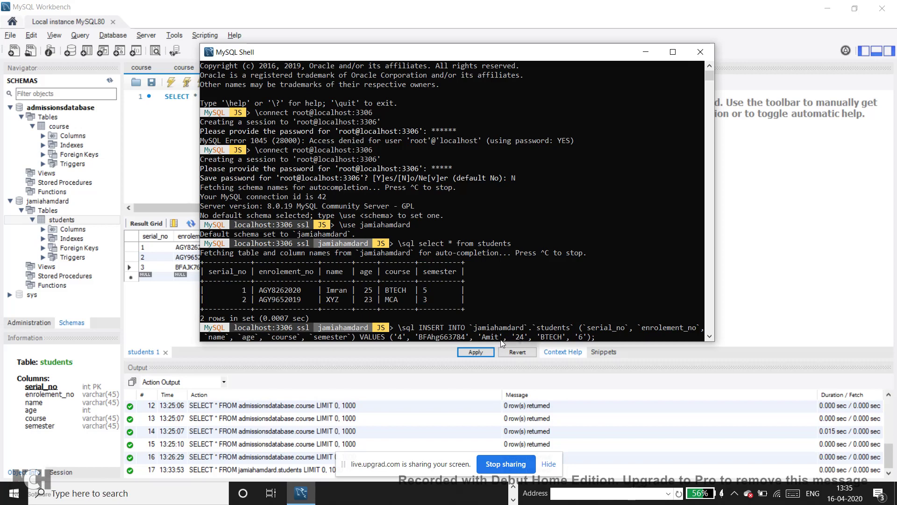
Set age 34 and semester 5, run the INSERT, and refresh Workbench's students grid.
key("BackSpace")
type("3")
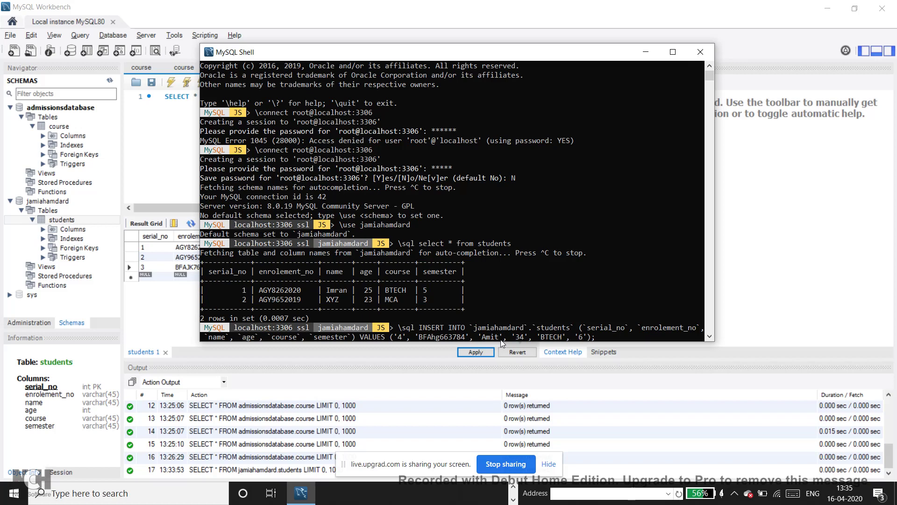
key("BackSpace")
type("5")
key("End")
key("Return")
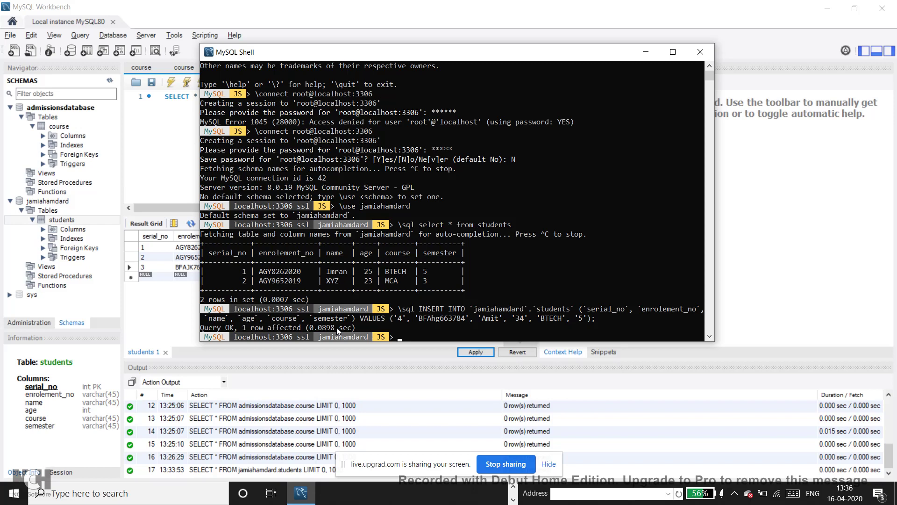
left_click(184, 170)
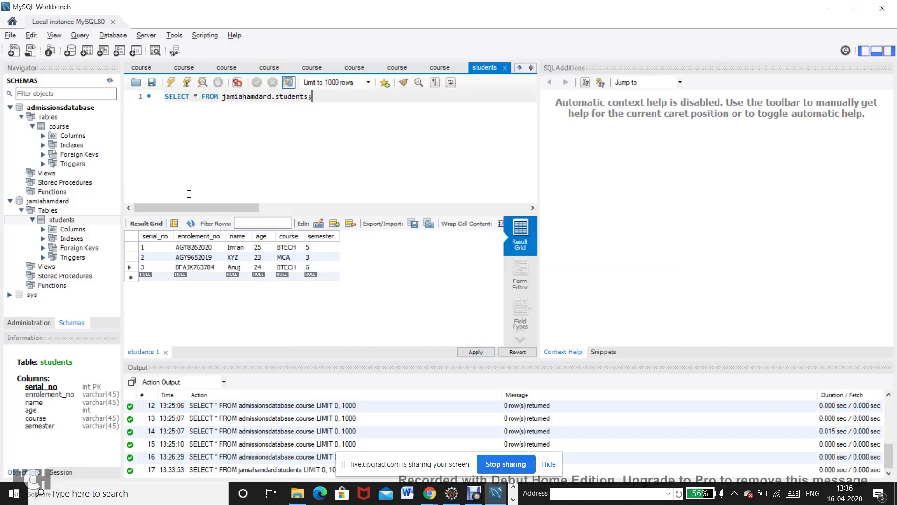
left_click(191, 224)
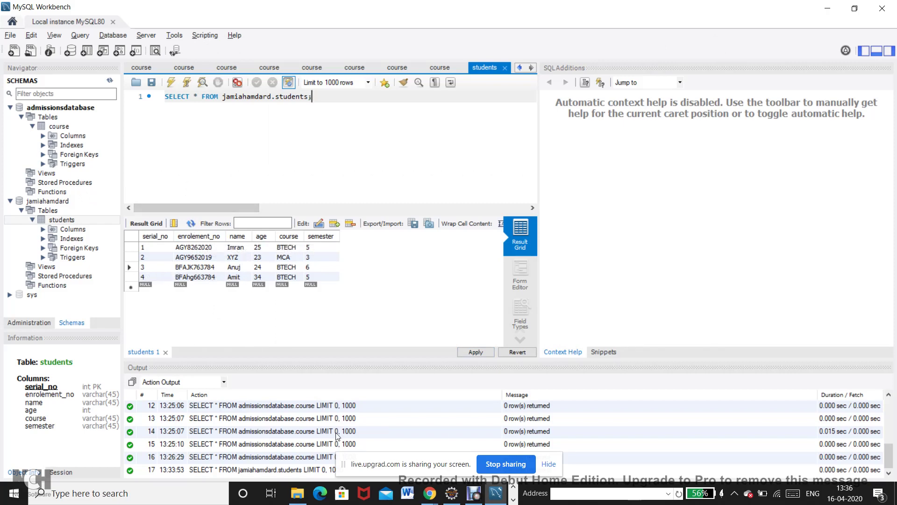
mouse_move(429, 493)
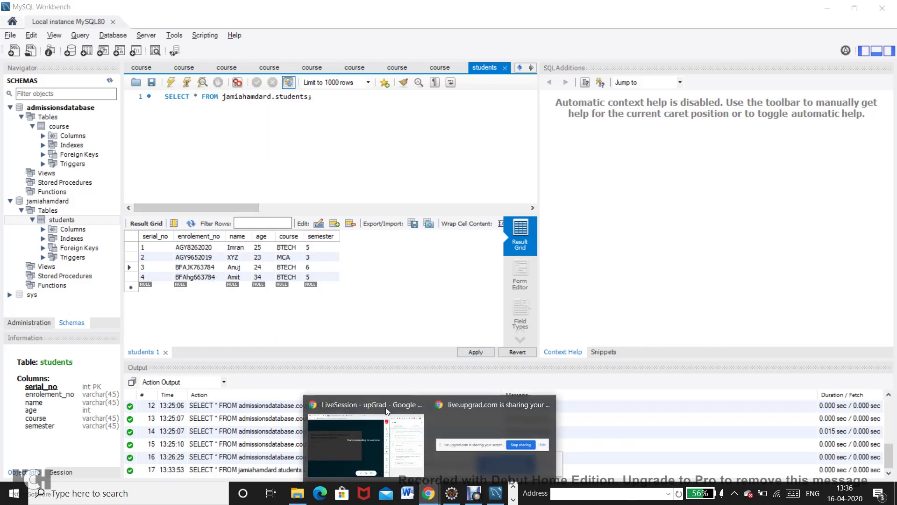
left_click(340, 450)
left_click(710, 176)
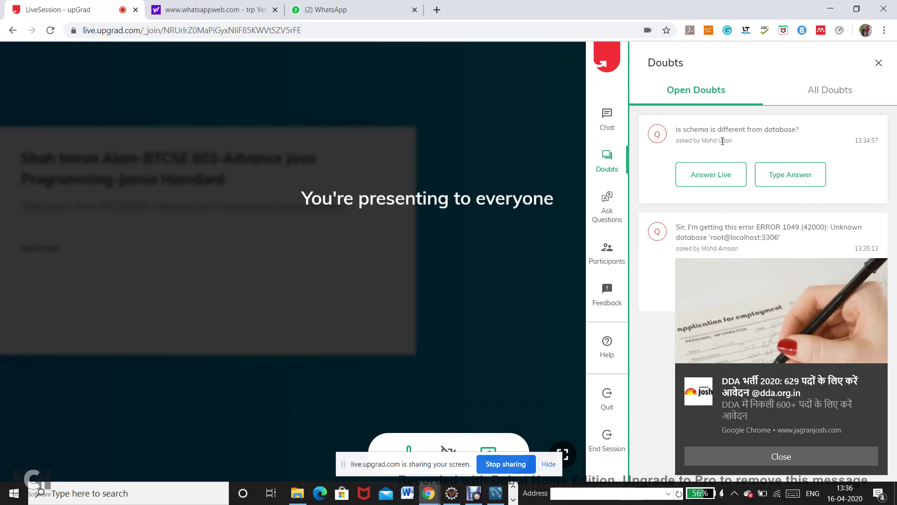
left_click(706, 176)
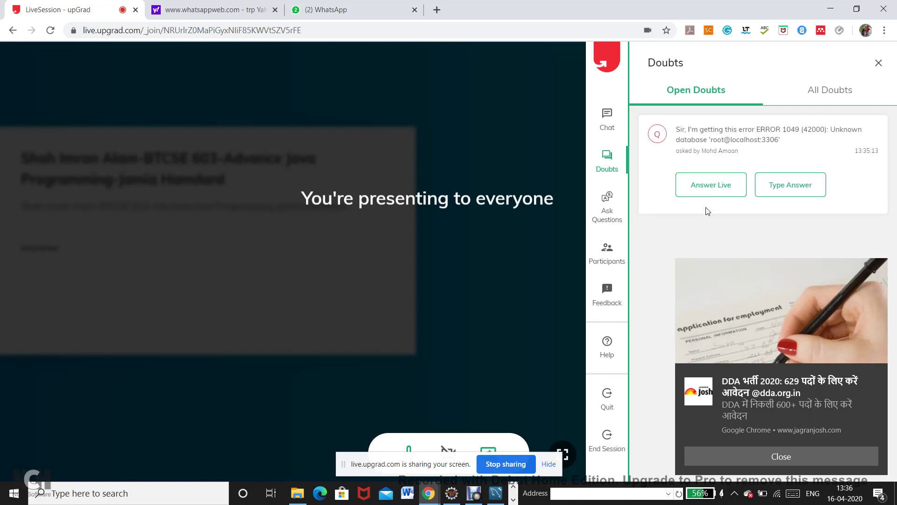
left_click(707, 194)
left_click(715, 189)
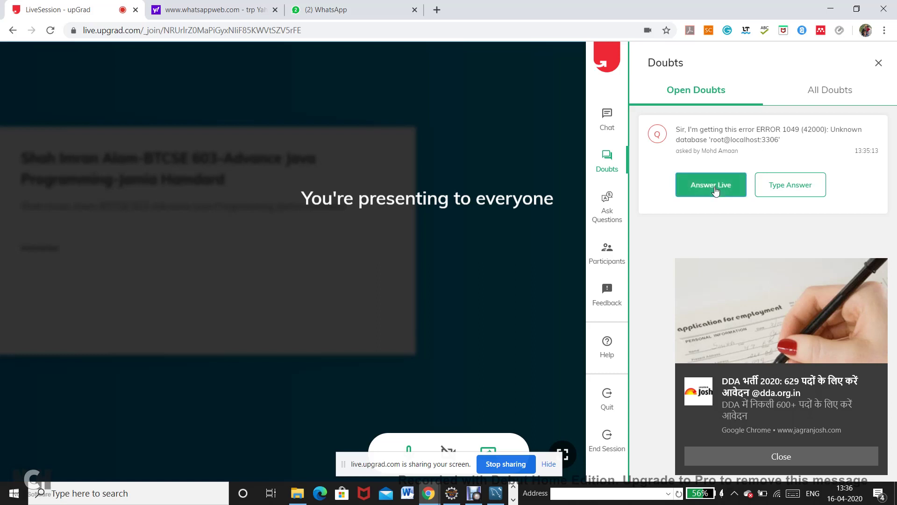
left_click(800, 462)
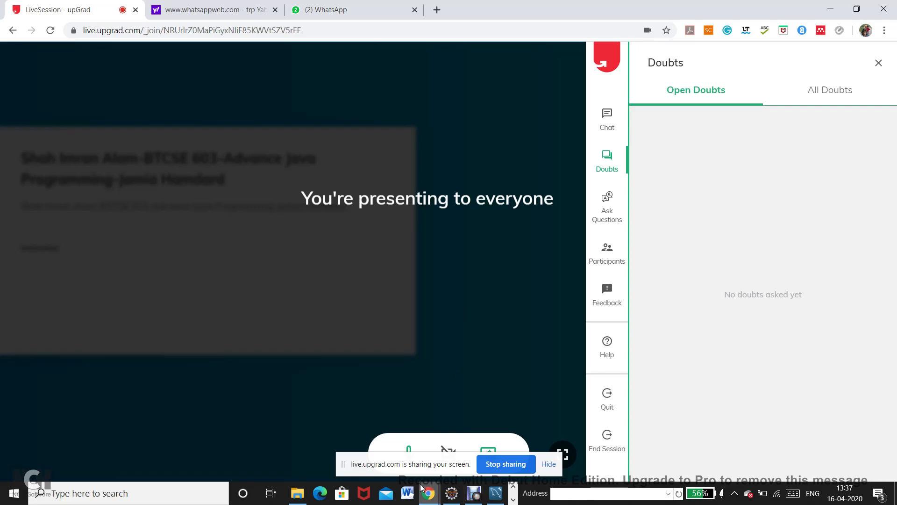
left_click(429, 496)
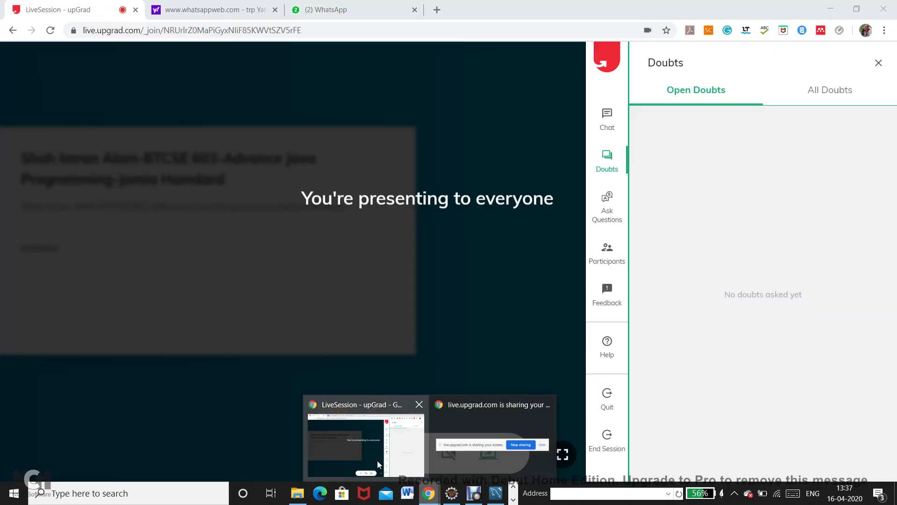
left_click(377, 461)
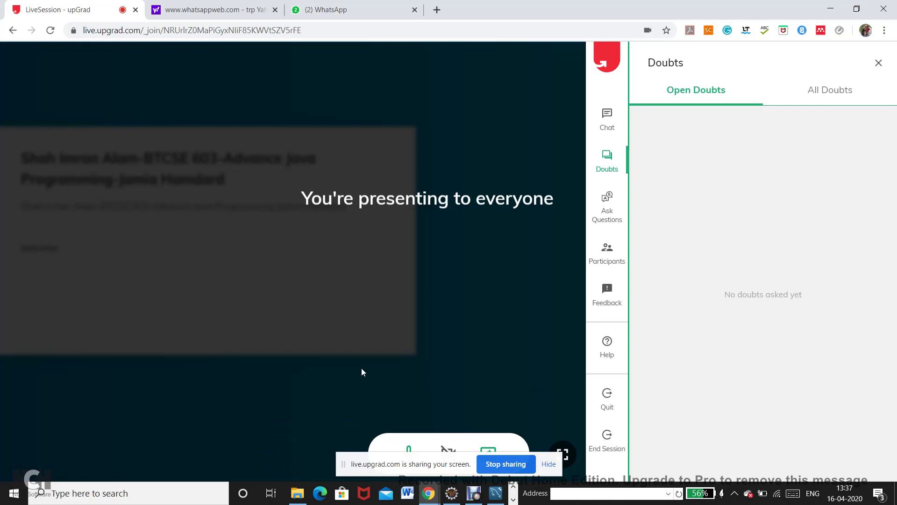
Read the Advance java WhatsApp group chat, then take the student's doubt with Answer Live.
left_click(308, 5)
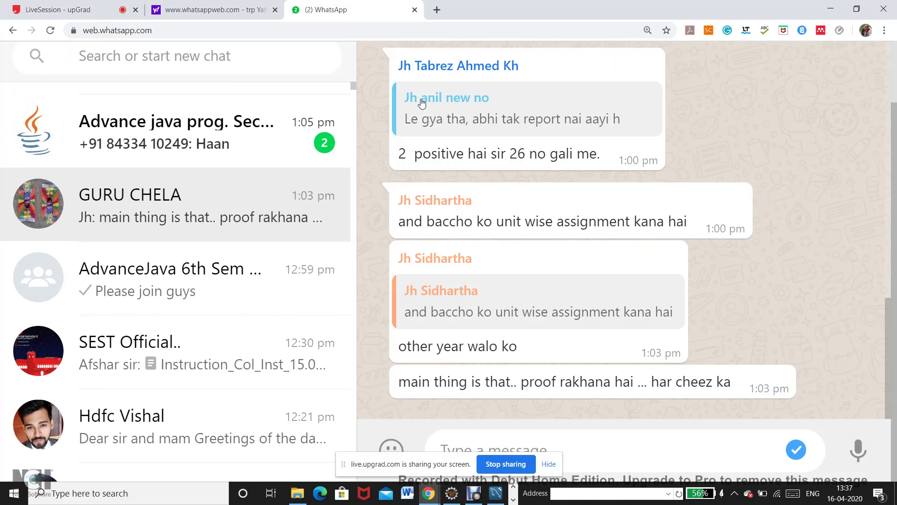
left_click(180, 156)
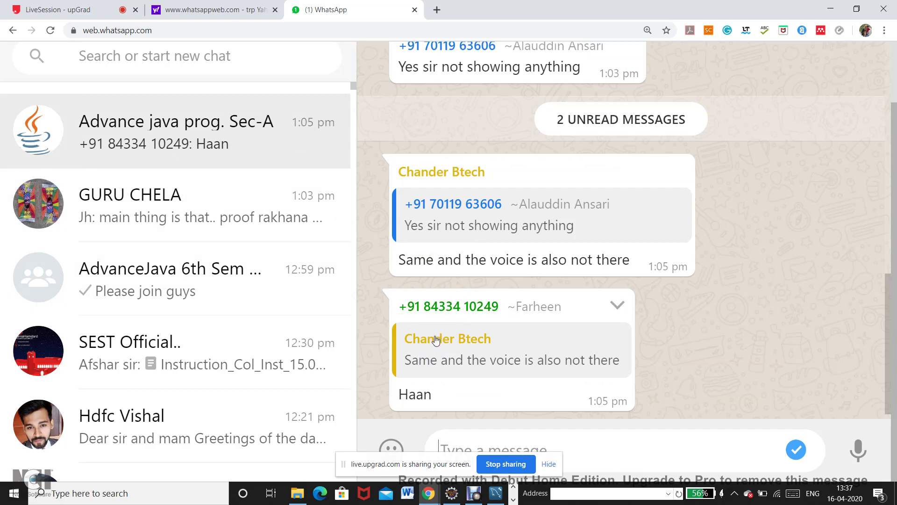
left_click(50, 12)
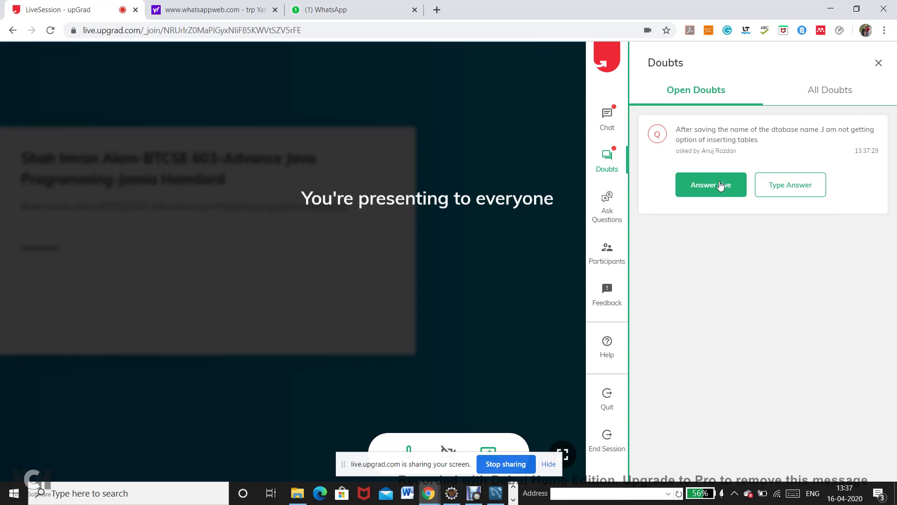
left_click(720, 186)
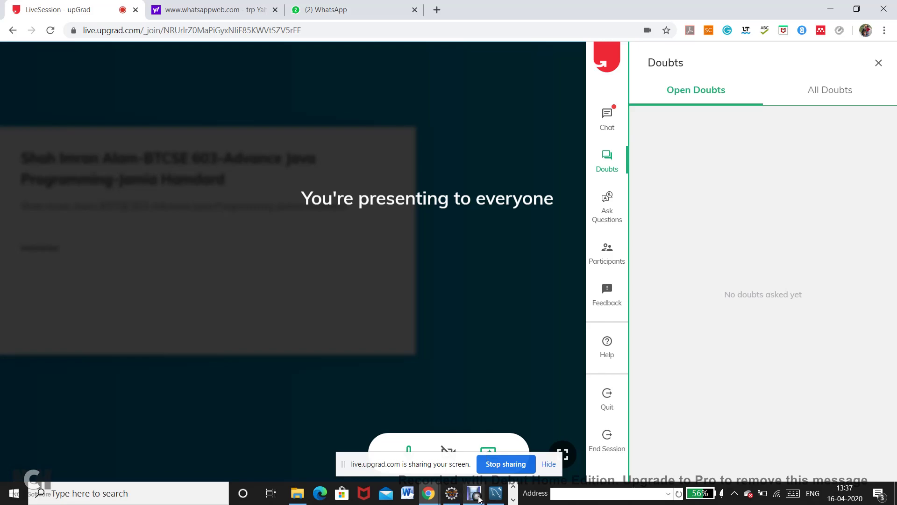
Start a new table under admissionsdatabase and name it candiate.
left_click(495, 493)
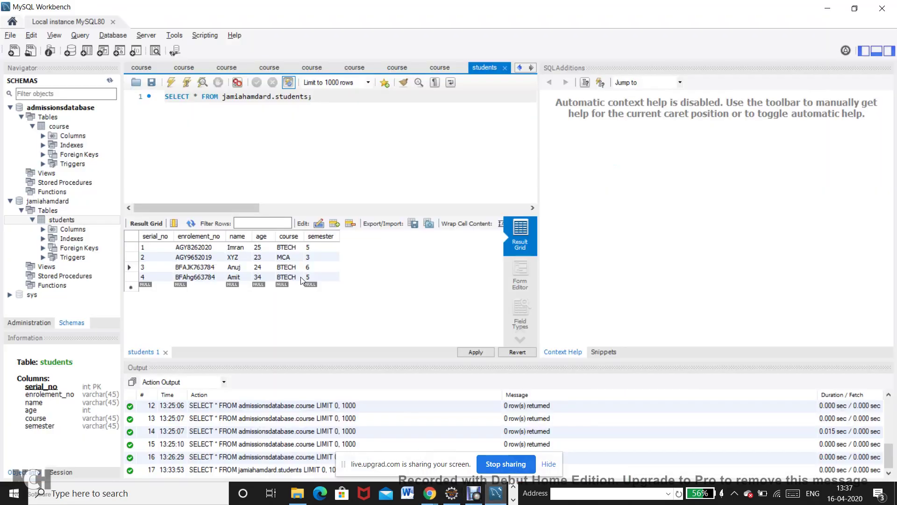
left_click(74, 110)
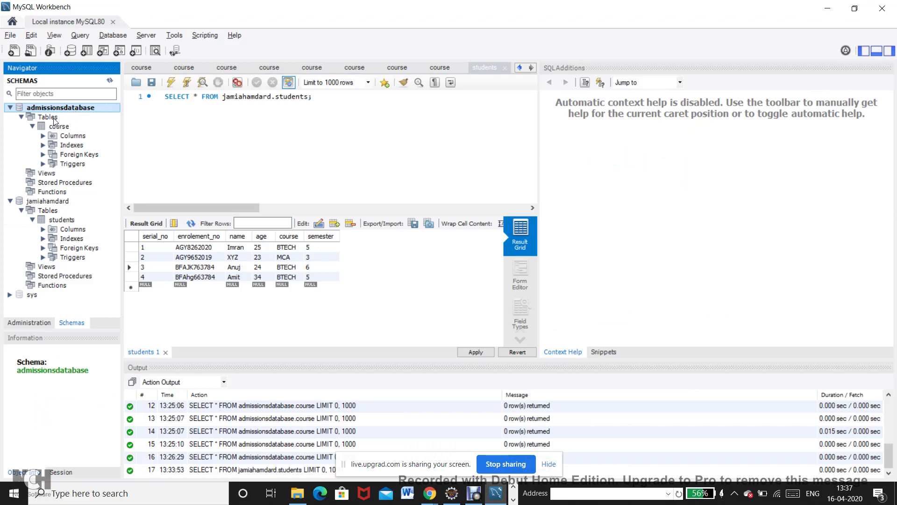
left_click(55, 121)
right_click(55, 121)
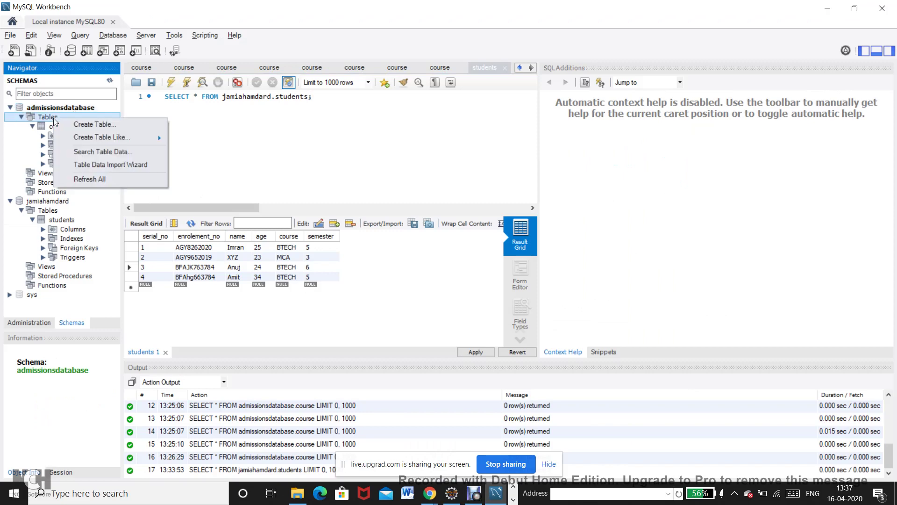
key("Escape")
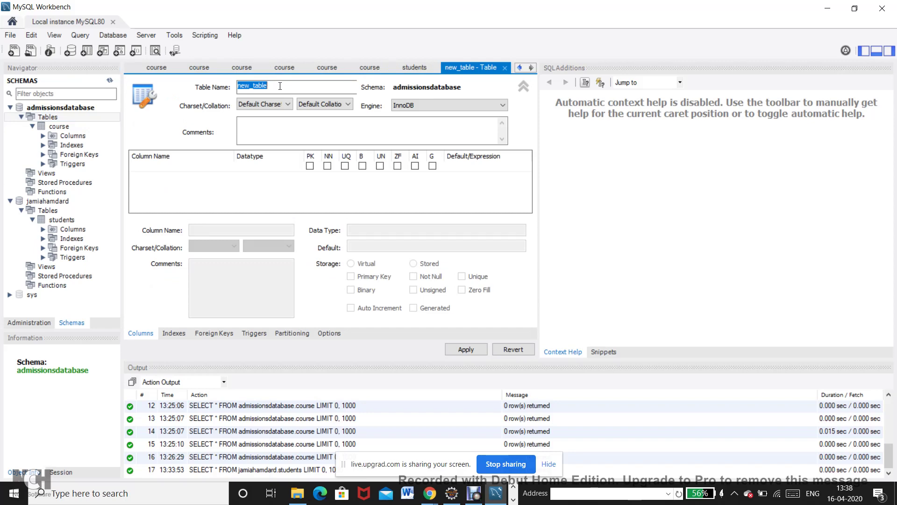
type("candiate")
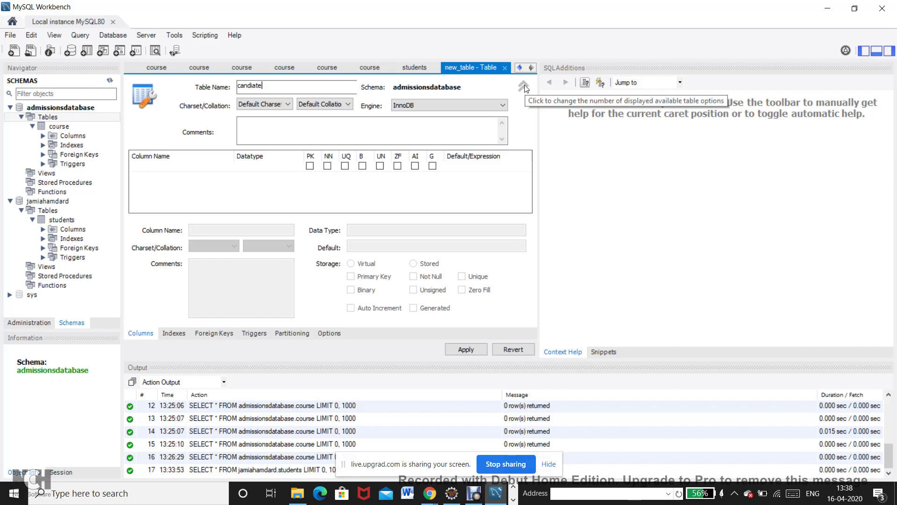
left_click(525, 86)
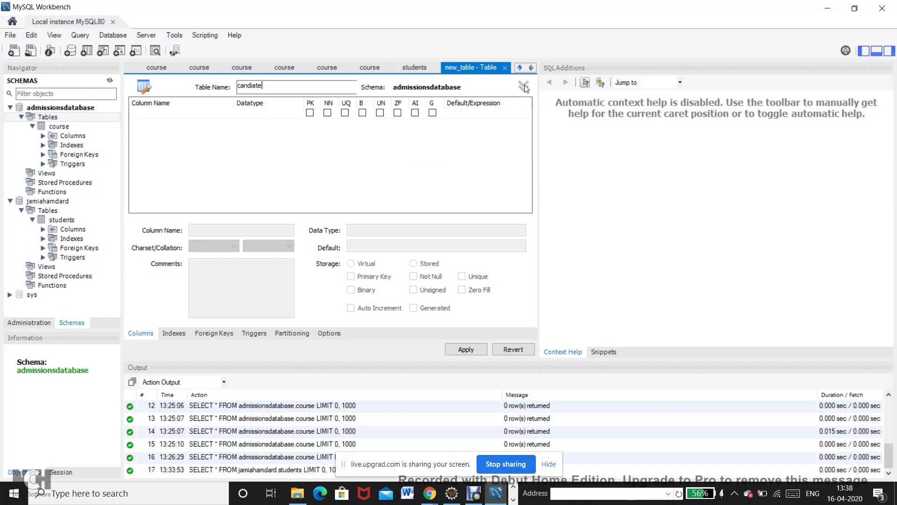
left_click(155, 122)
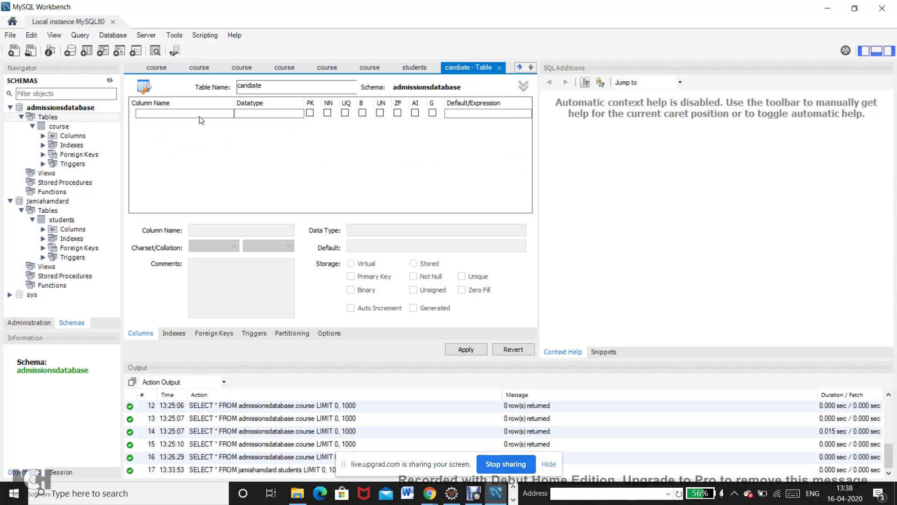
Add columns idcandiate INT as primary key and name VARCHAR(45).
left_click(200, 117)
left_click(200, 117)
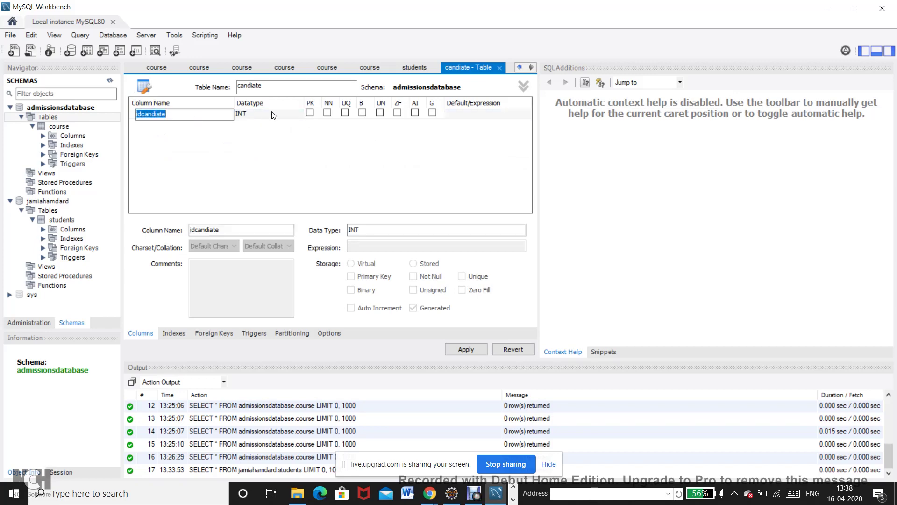
left_click(330, 116)
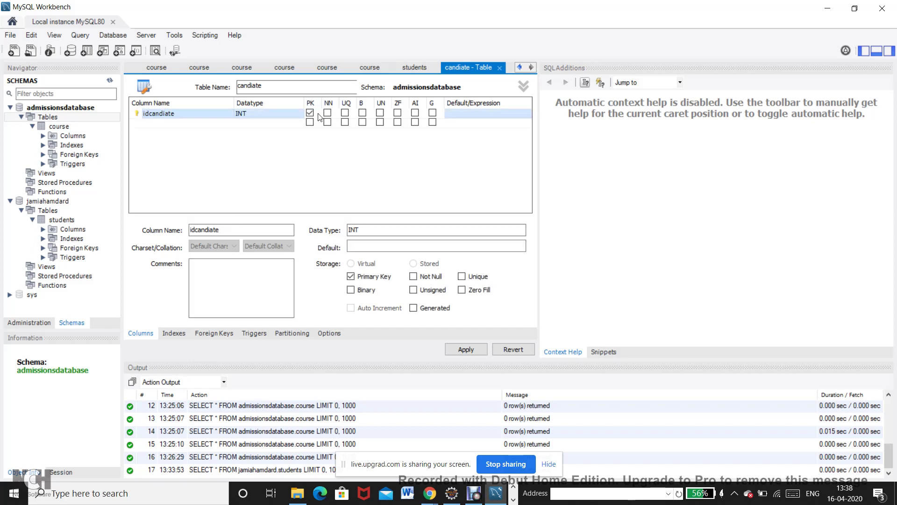
left_click(200, 124)
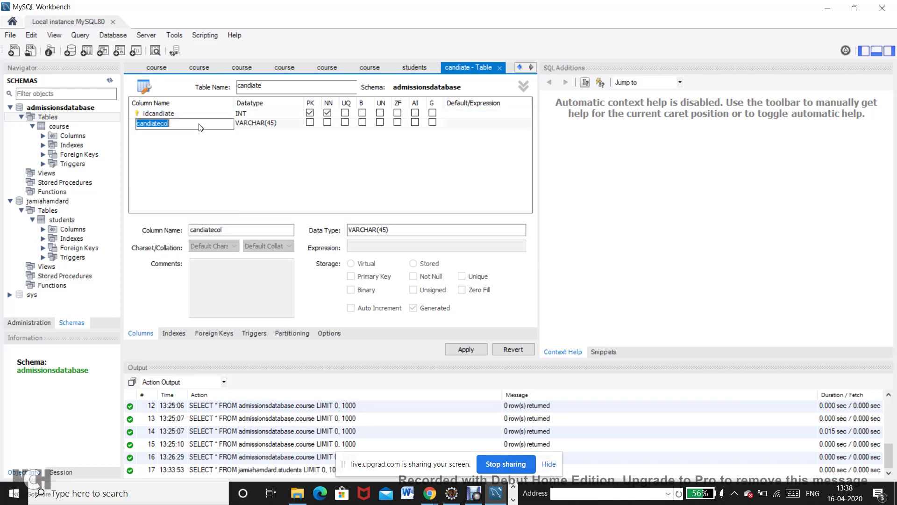
type("name")
left_click(272, 146)
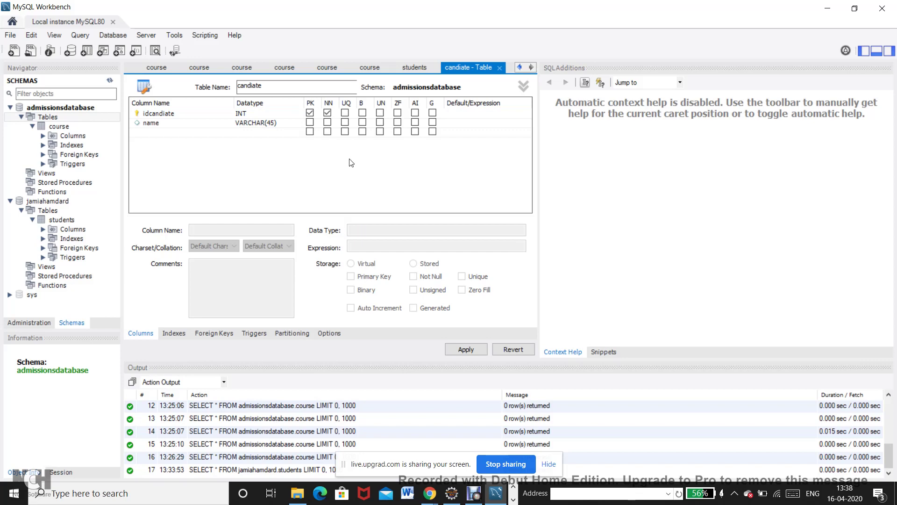
Apply the CREATE TABLE script to create candiate in admissionsdatabase.
left_click(459, 350)
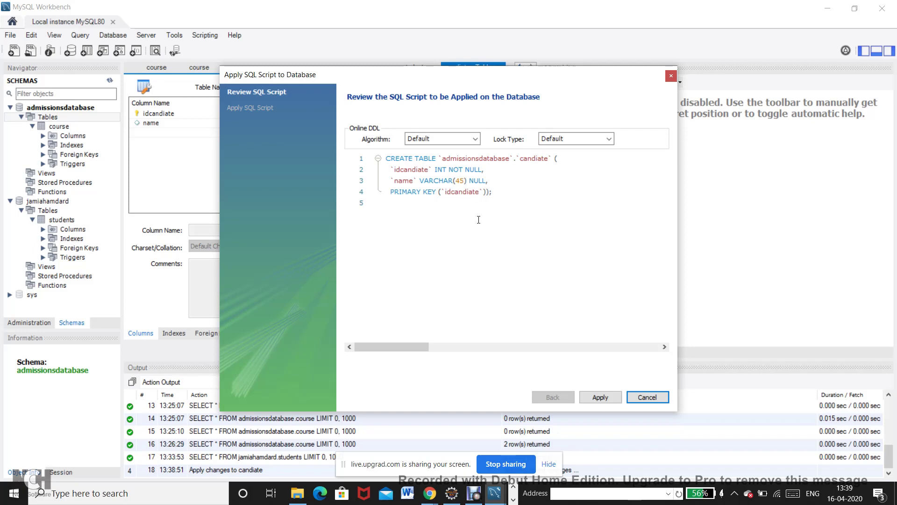
left_click(600, 397)
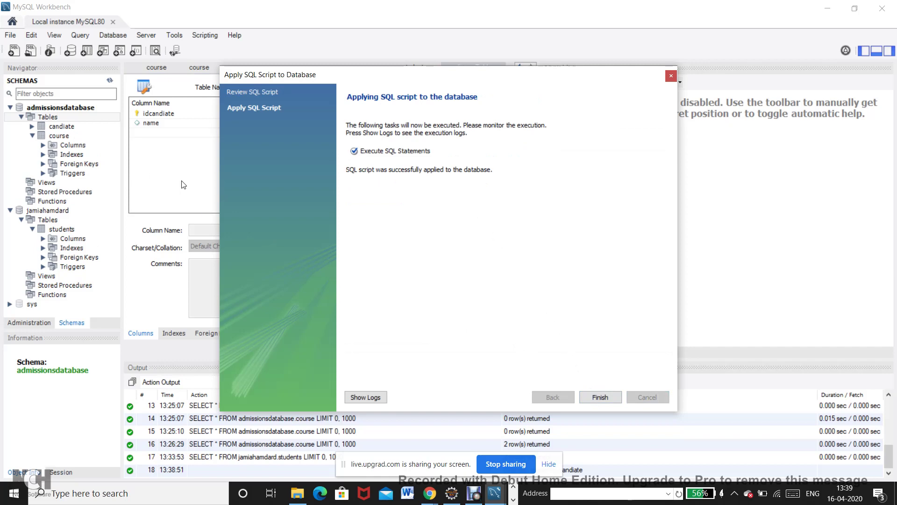
left_click(602, 397)
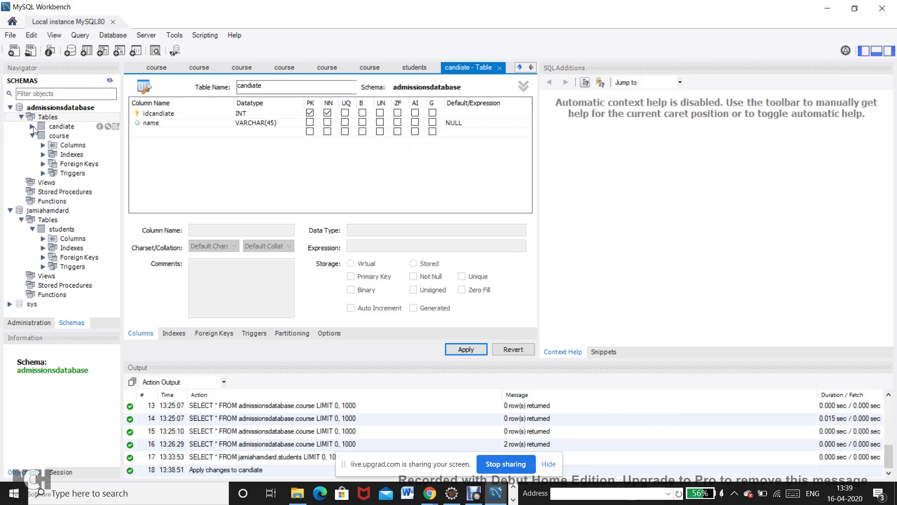
Open the candiate table's rows, showing empty idcandiate and name columns.
left_click(57, 126)
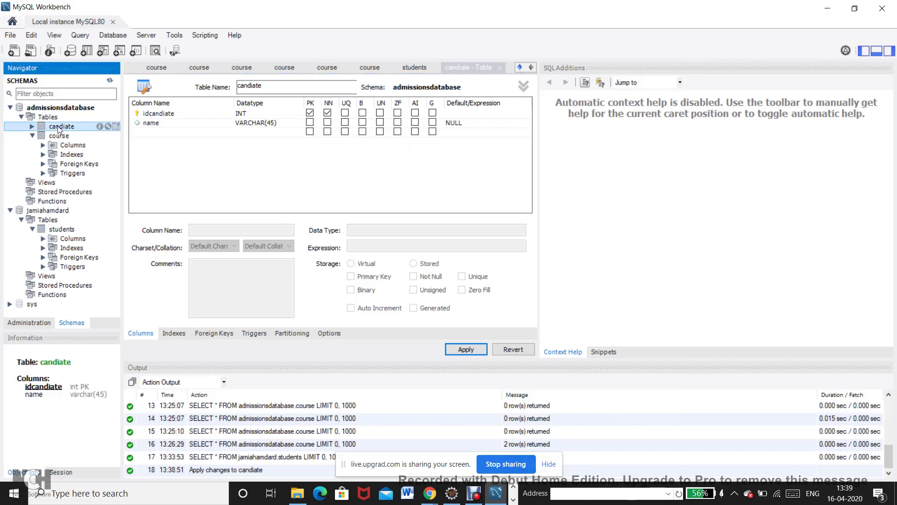
left_click(116, 126)
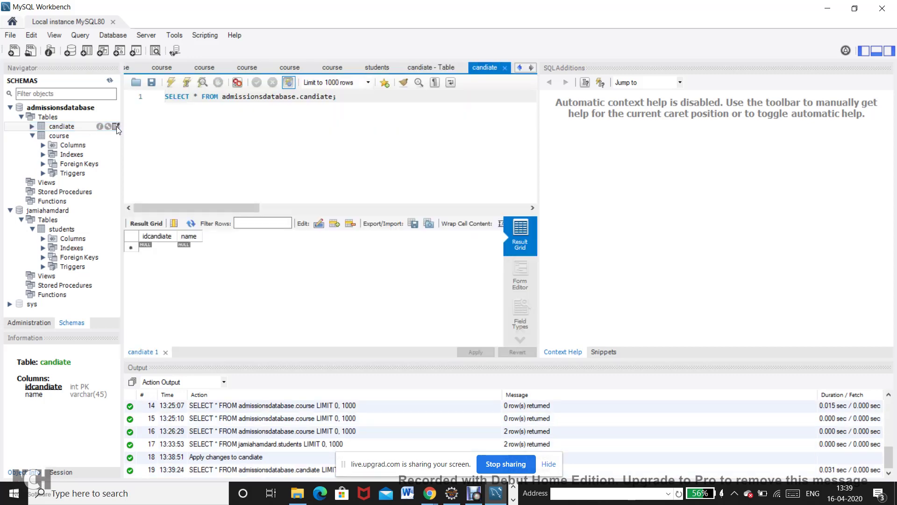
left_click(159, 247)
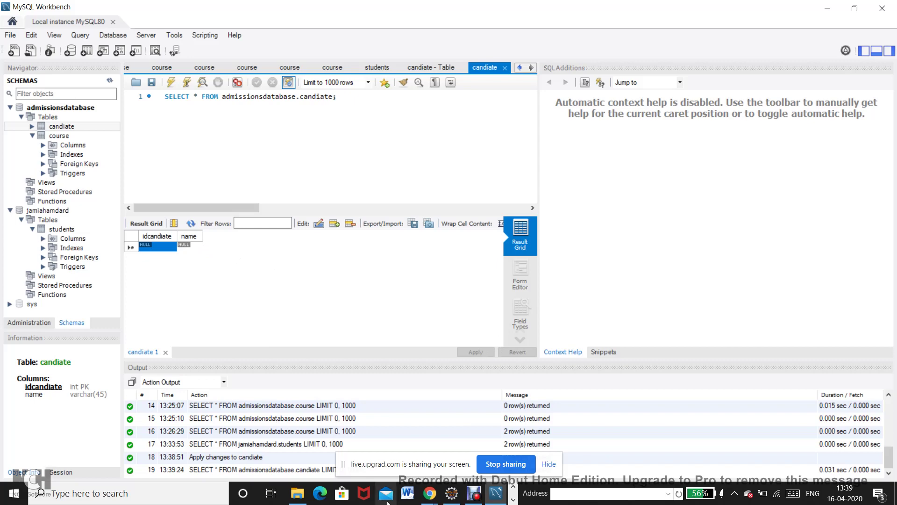
left_click(429, 493)
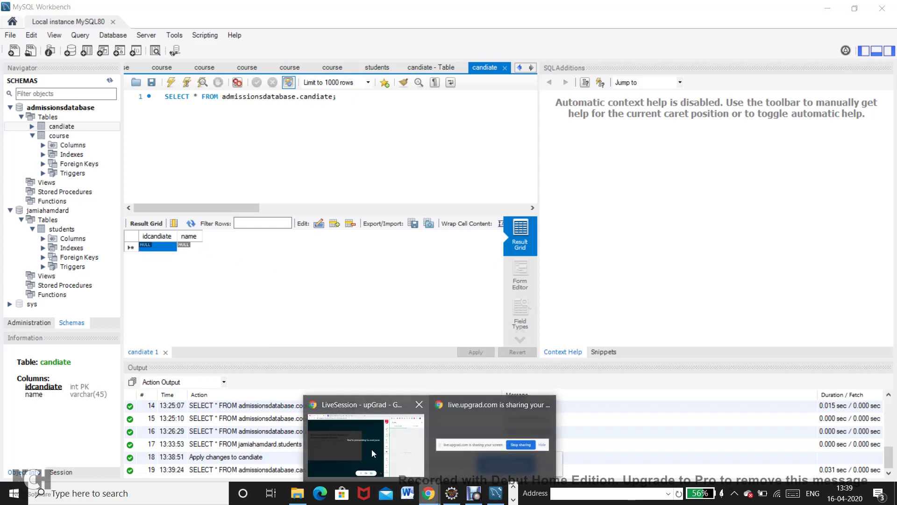
Check the LiveSession group chat replies, then view the Advance java prog. Sec-A WhatsApp chat.
left_click(372, 449)
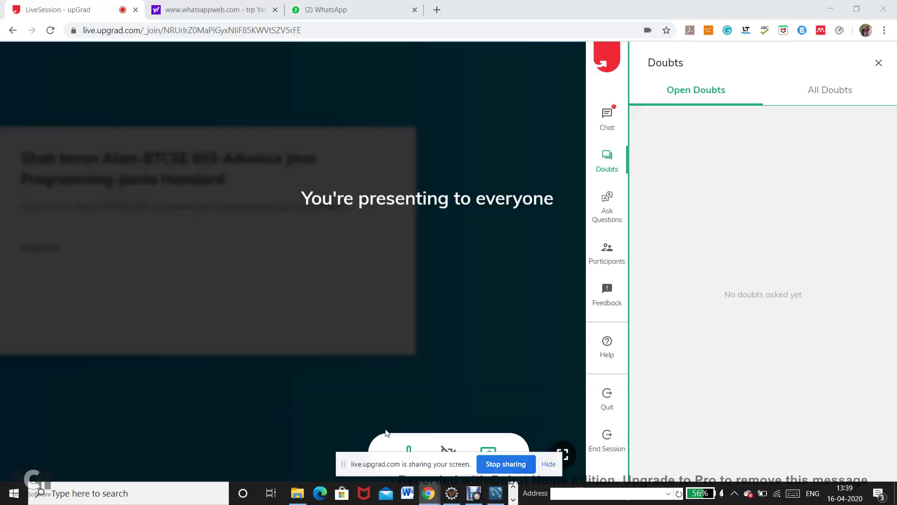
left_click(607, 117)
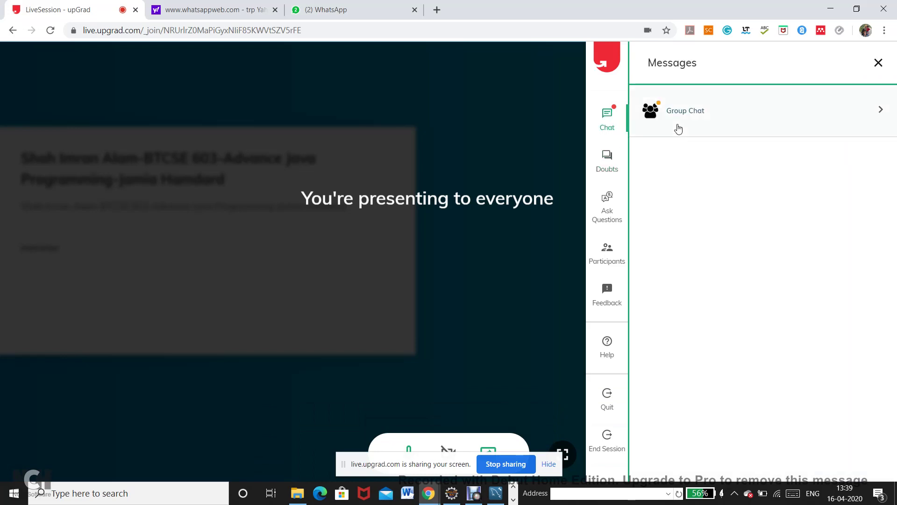
left_click(677, 127)
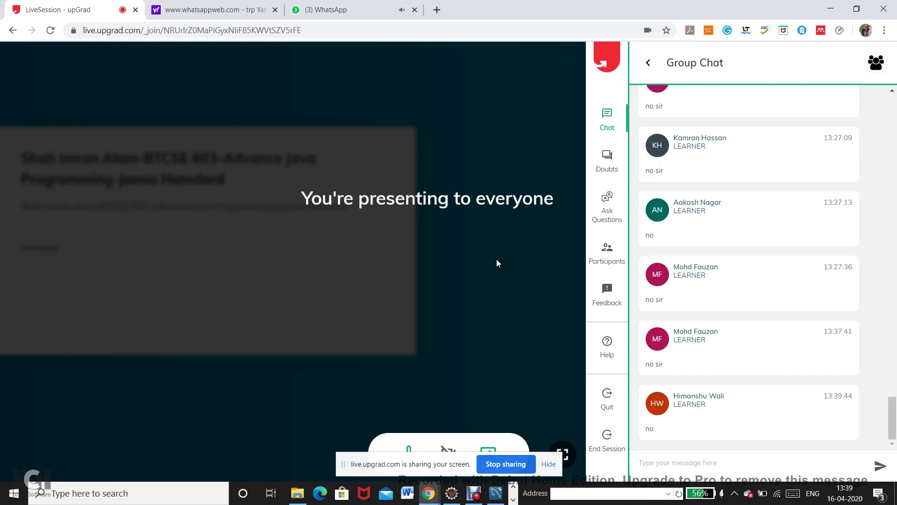
left_click(324, 17)
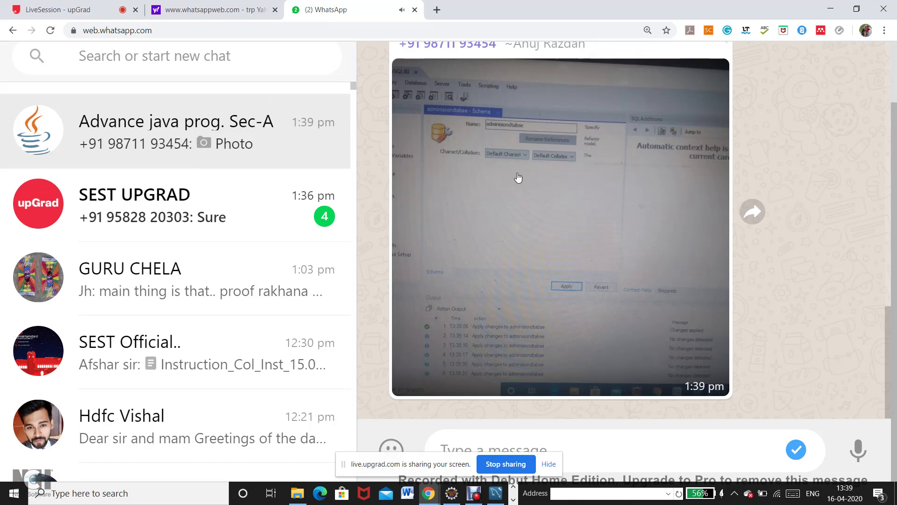
View the student's Workbench schema photo full size in WhatsApp, then close it.
left_click(512, 197)
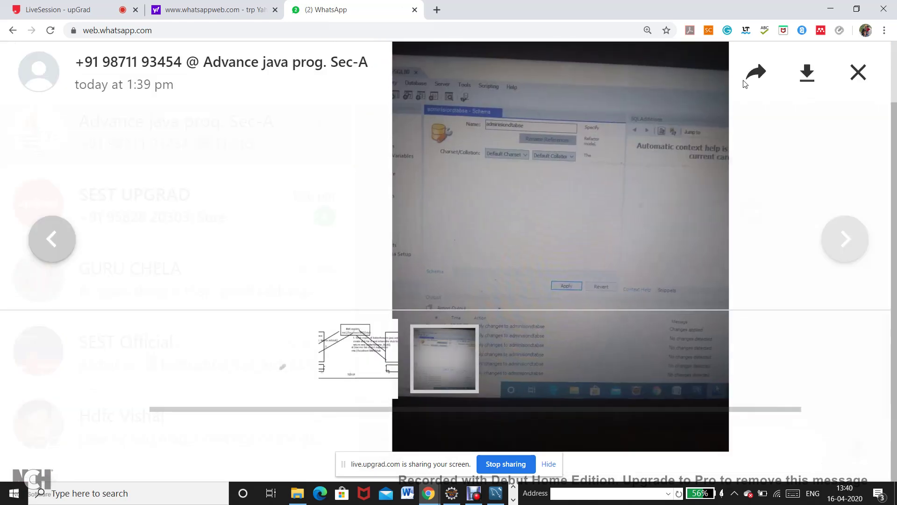
left_click(744, 87)
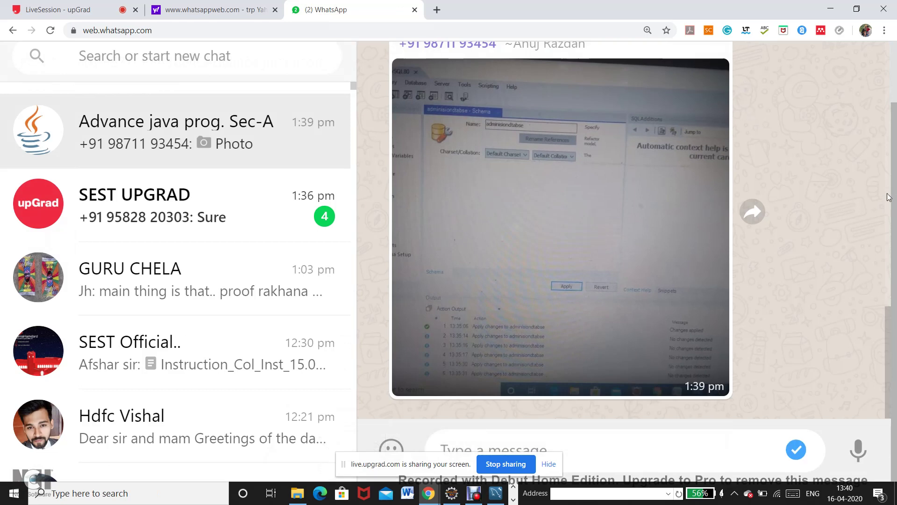
mouse_move(885, 337)
left_mouse_down()
mouse_move(889, 315)
mouse_move(888, 325)
left_mouse_up()
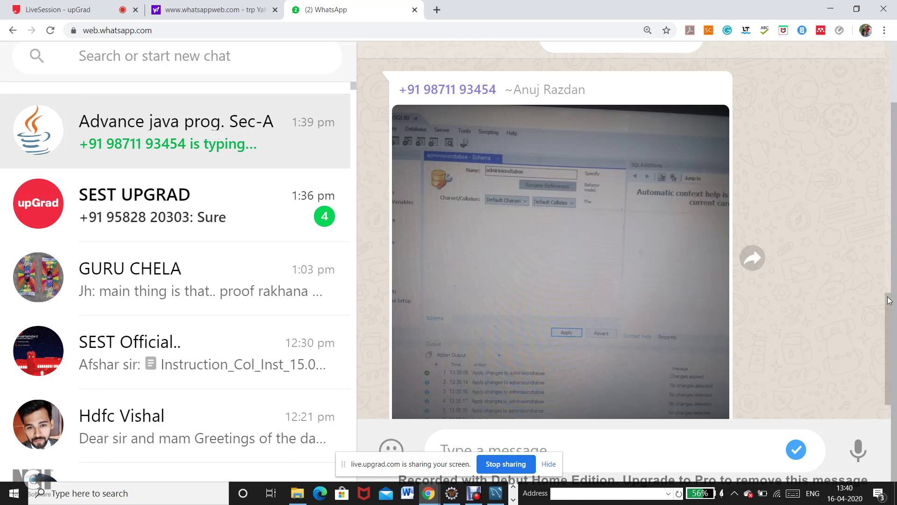
right_click(893, 350)
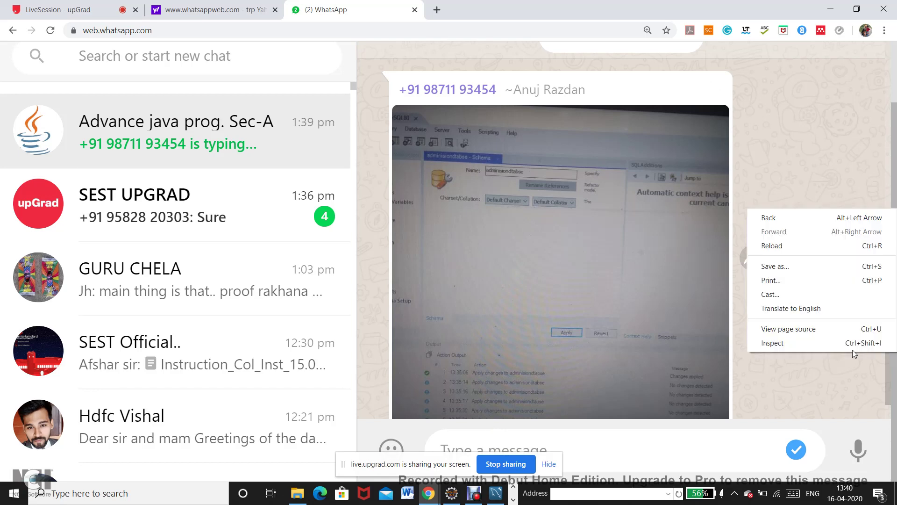
left_click(811, 377)
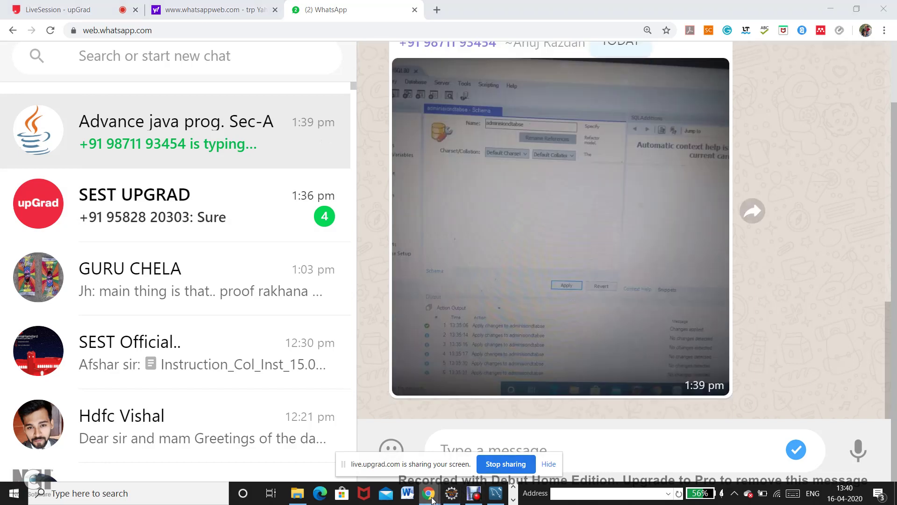
Glance at the LiveSession group chat, reread WhatsApp, then return to MySQL Workbench.
mouse_move(432, 499)
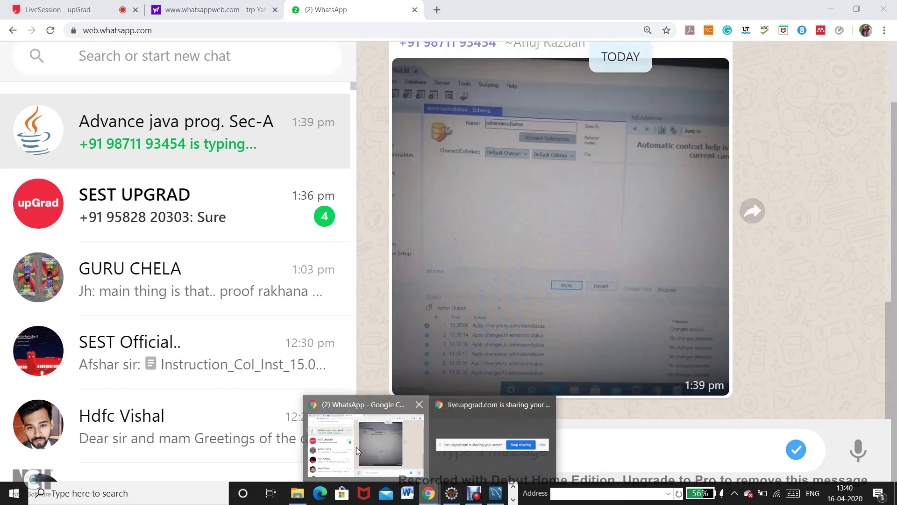
left_click(358, 451)
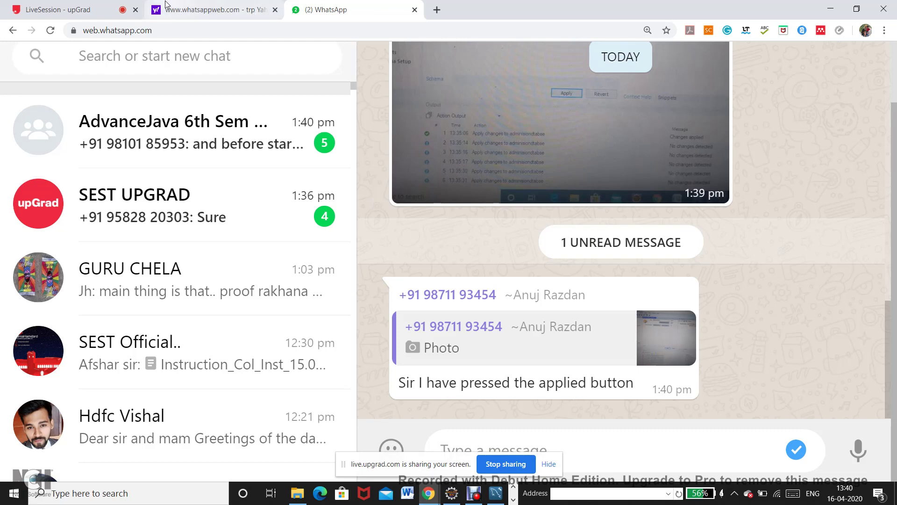
left_click(100, 11)
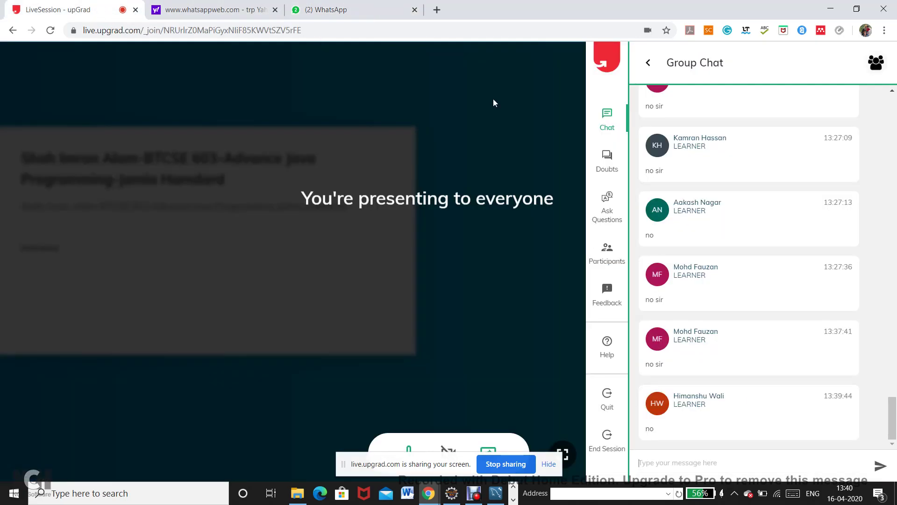
left_click(328, 10)
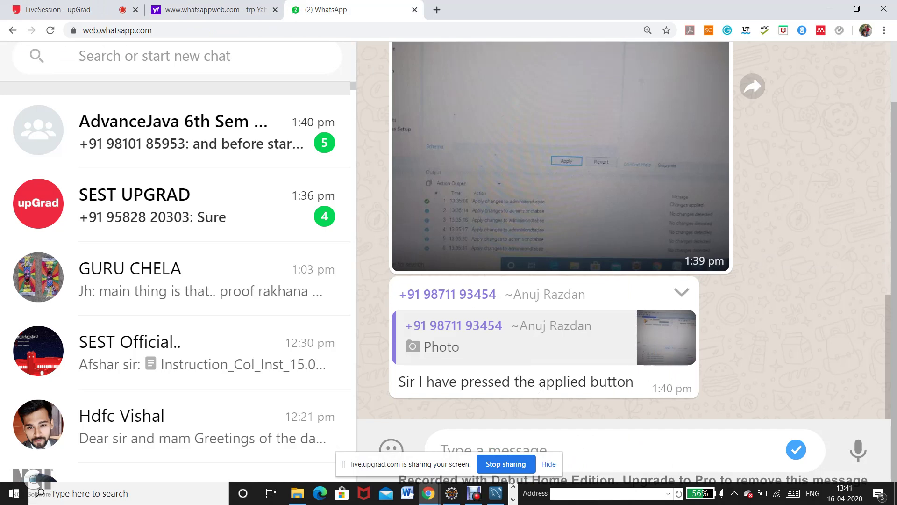
scroll(887, 309, "up", 5)
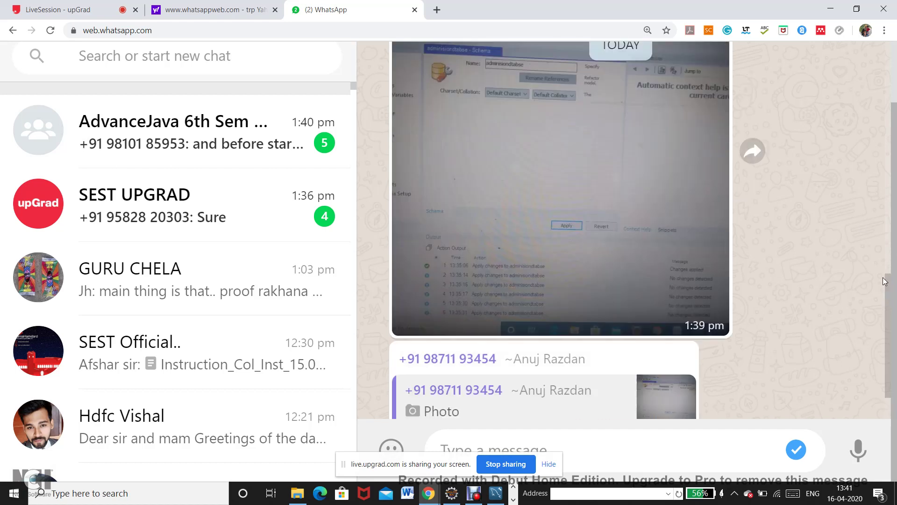
scroll(860, 245, "down", 1)
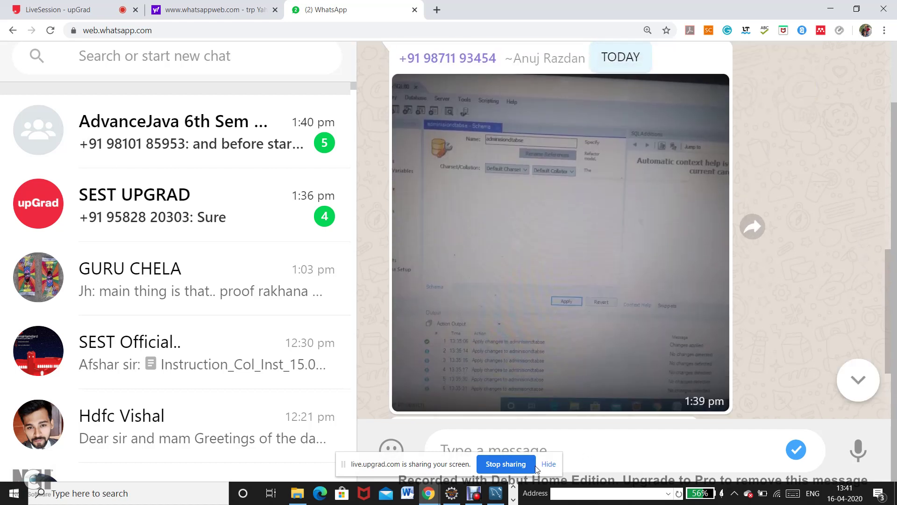
left_click(496, 493)
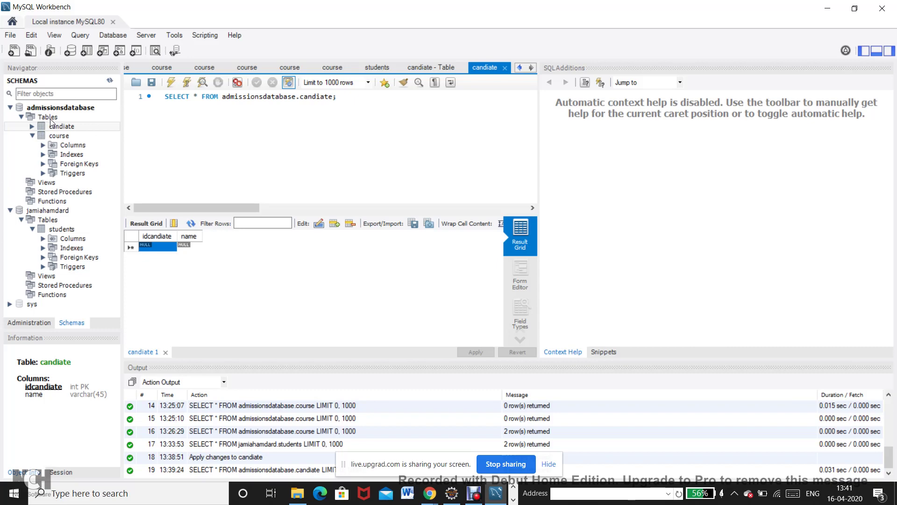
Create schema XYZ (saved as lowercase xyz) and run its CREATE SCHEMA script.
left_click(70, 51)
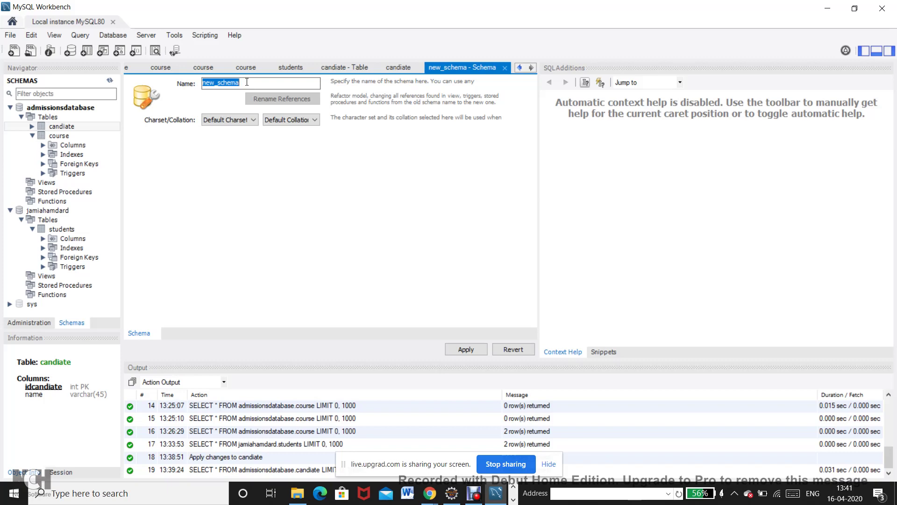
type("XYZ")
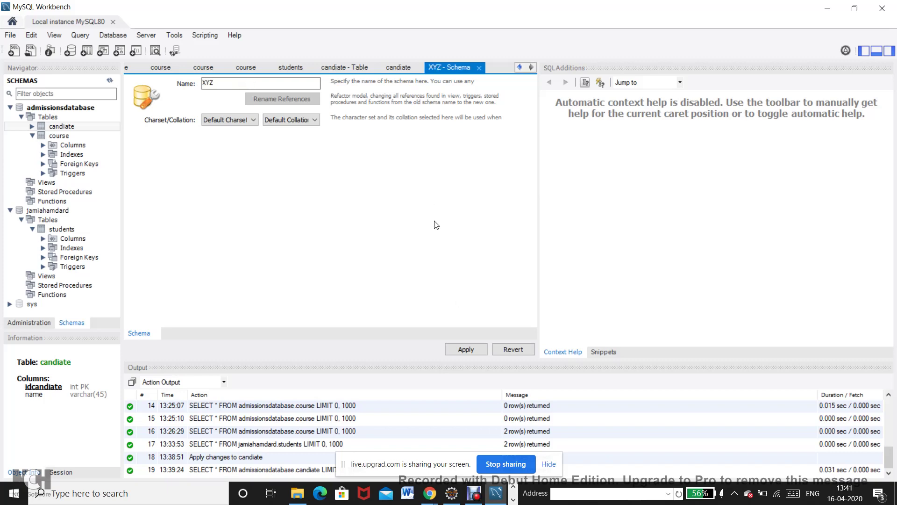
left_click(466, 349)
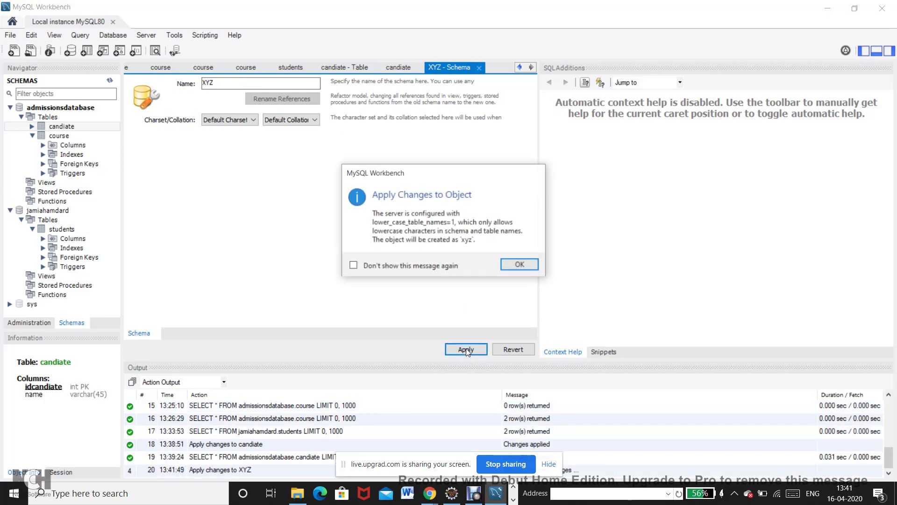
left_click(517, 265)
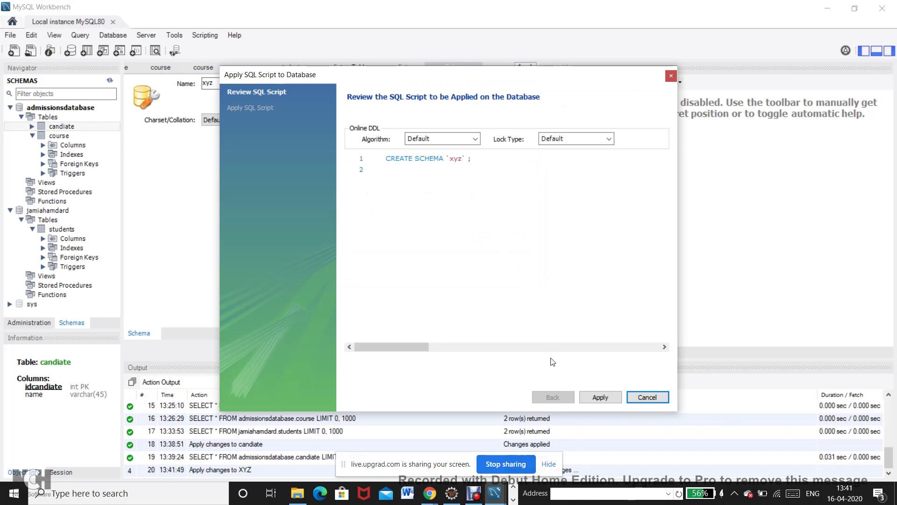
left_click(594, 398)
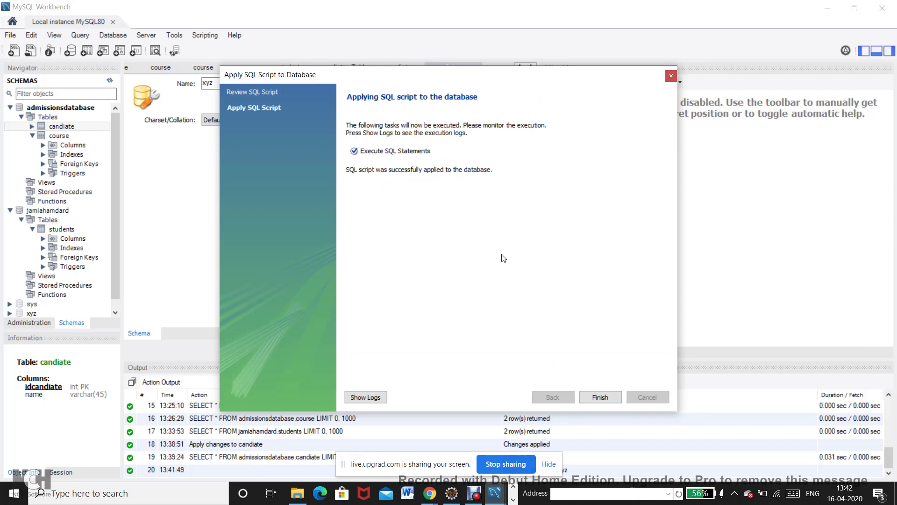
left_click(600, 397)
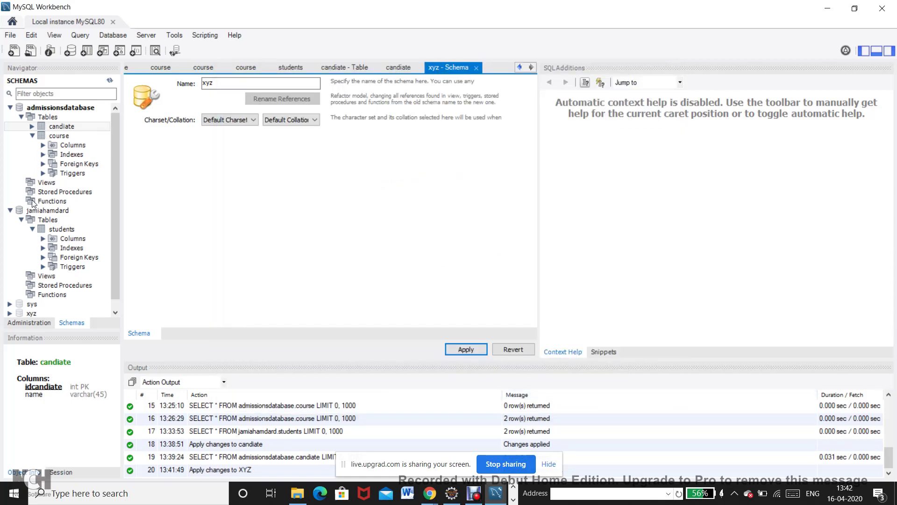
Expand the xyz schema and start Create Table from its Tables group.
left_click_drag(116, 237, 116, 269)
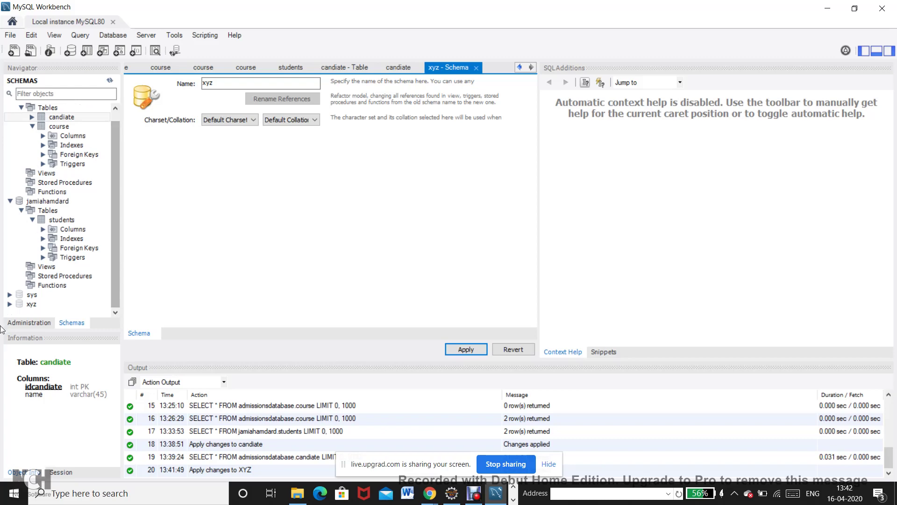
left_click(10, 304)
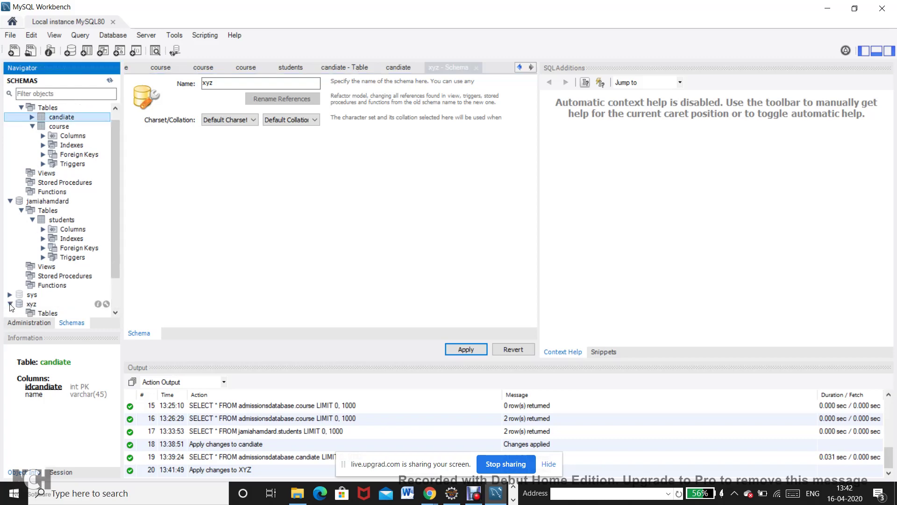
left_click_drag(113, 264, 113, 294)
left_click(50, 278)
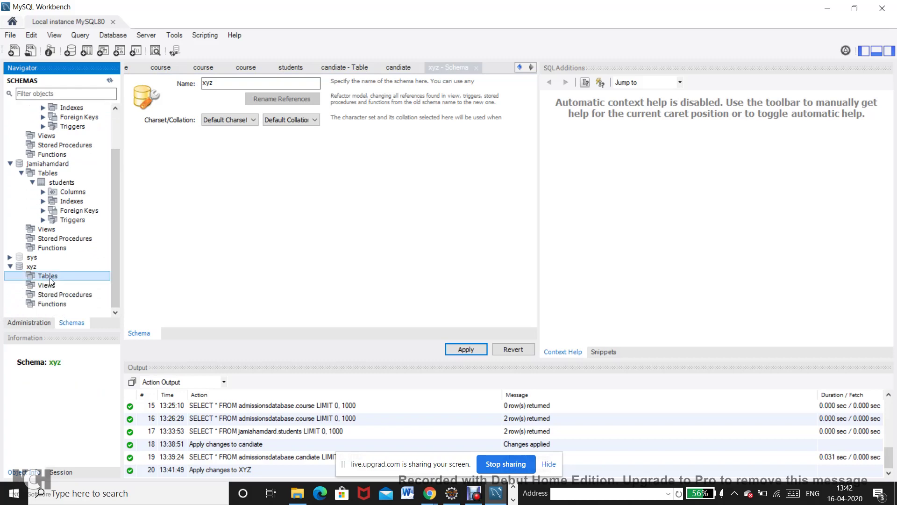
right_click(51, 277)
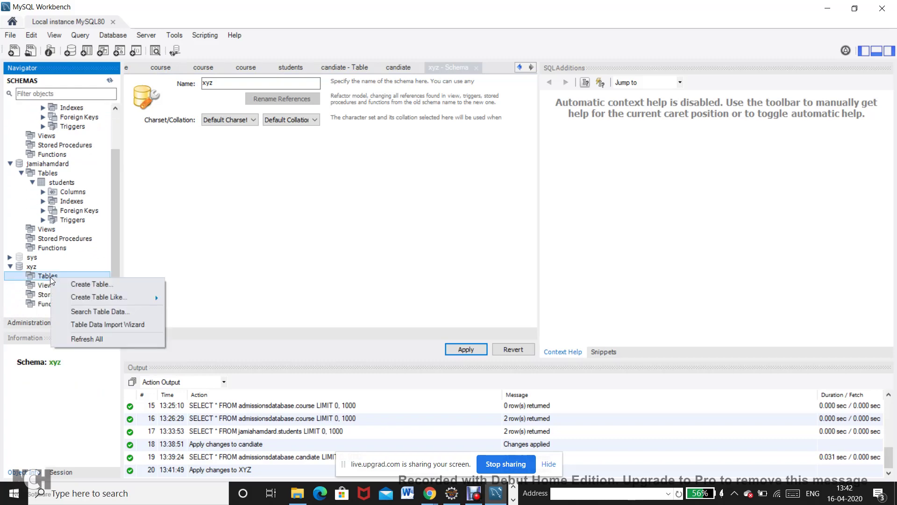
left_click(73, 285)
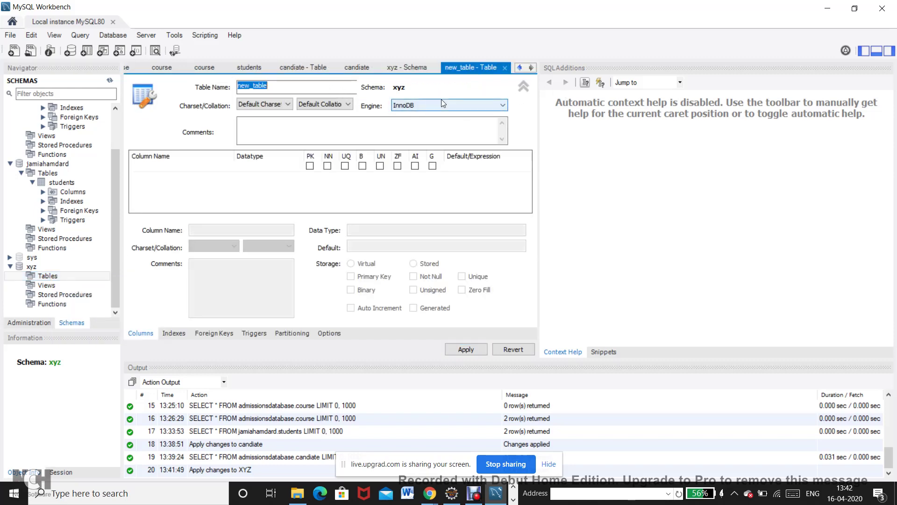
Name the new table 'abc' and begin its first column in the grid.
type("abc")
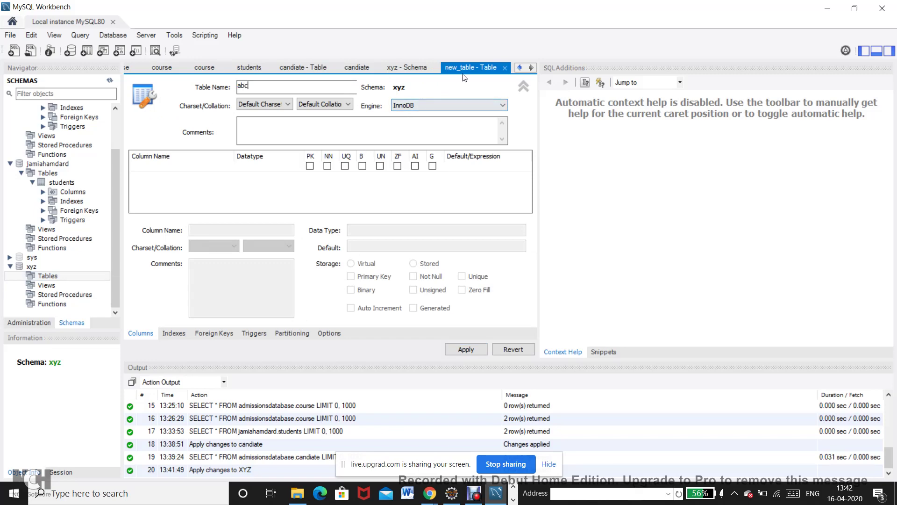
left_click(522, 86)
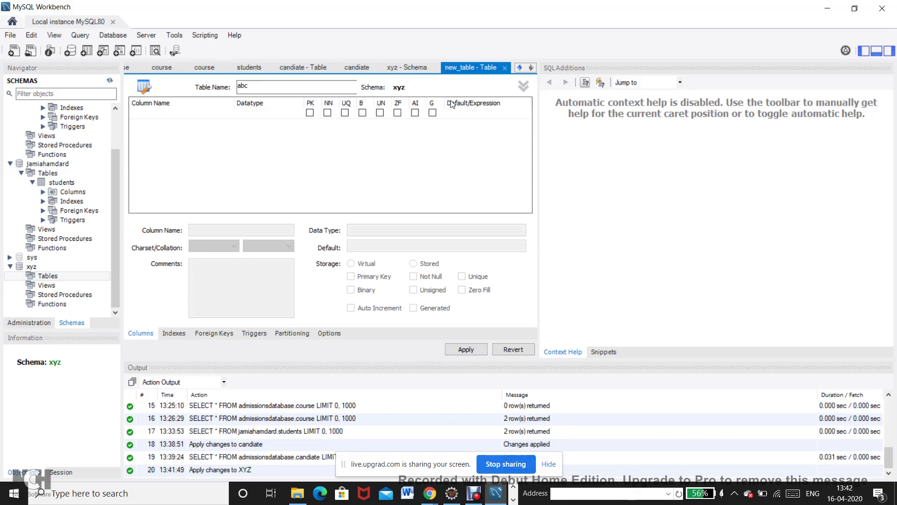
left_click(164, 129)
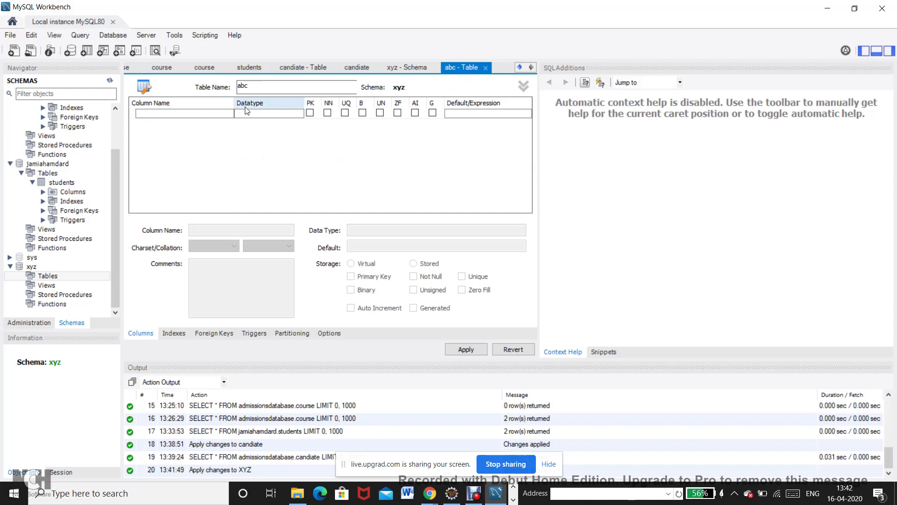
left_click(198, 116)
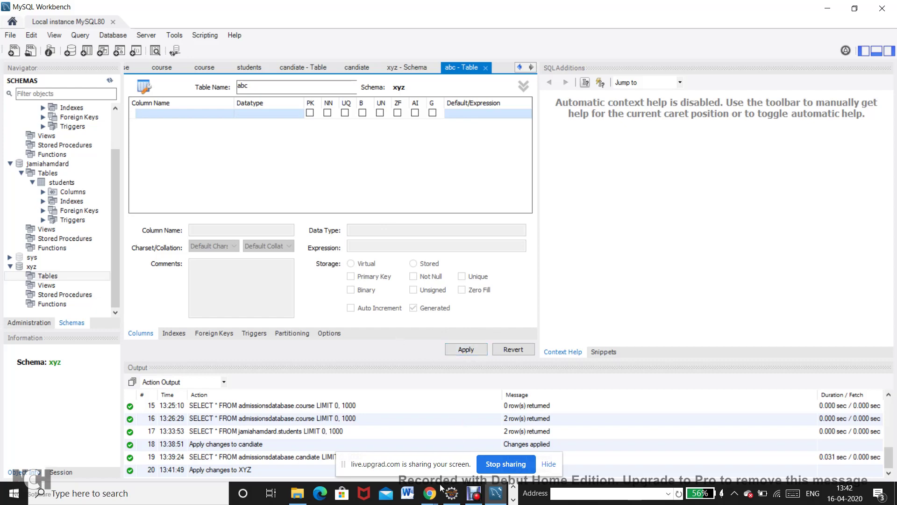
Read the AdvanceJava group's sudo mysql and mysql.server start tips, then start a LiveSession group chat reply.
mouse_move(434, 498)
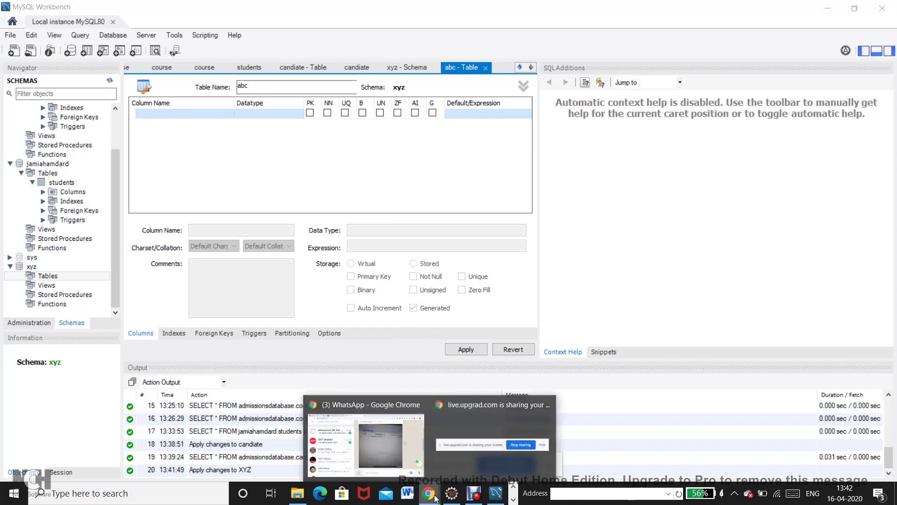
left_click(345, 463)
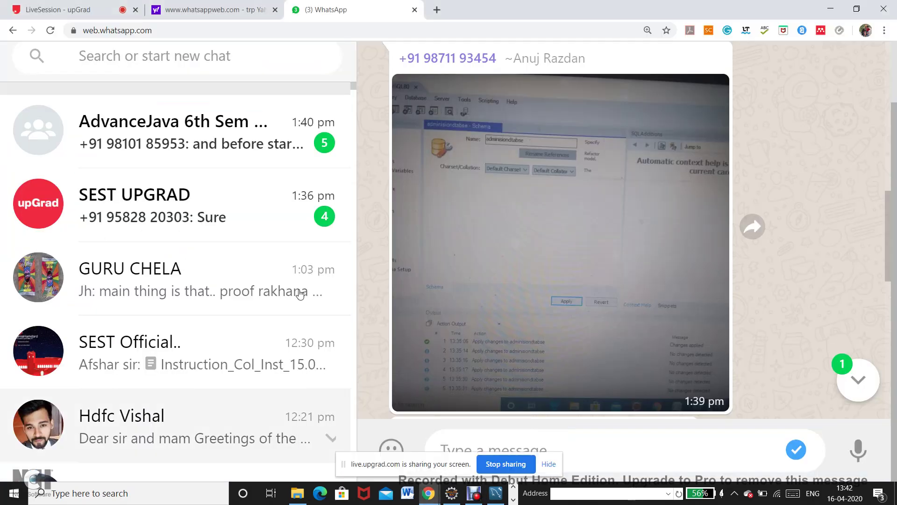
left_click(240, 150)
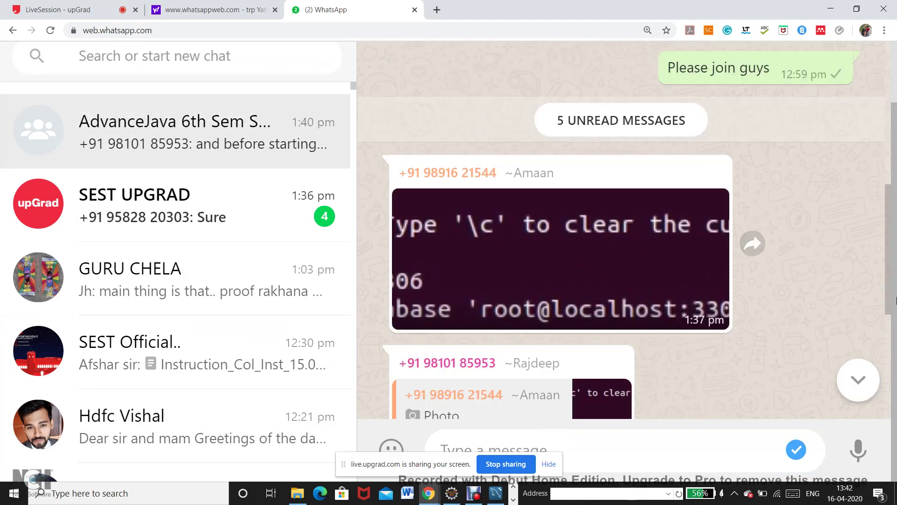
right_click(895, 299)
left_click_drag(888, 270, 888, 374)
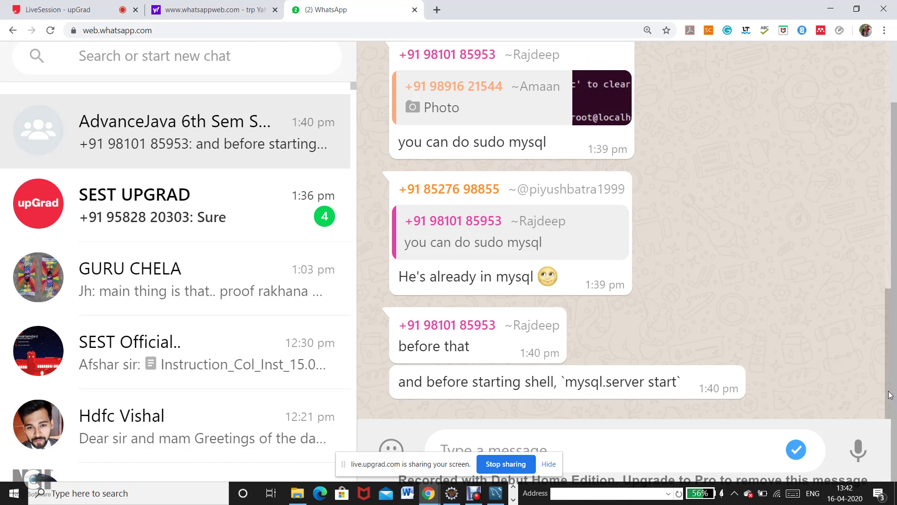
scroll(890, 395, "up", 4)
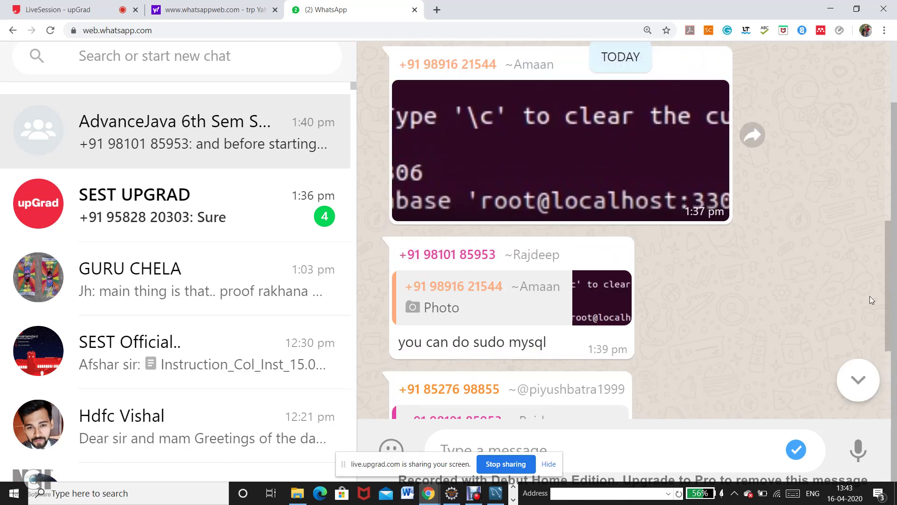
scroll(871, 300, "up", 2)
scroll(867, 285, "down", 3)
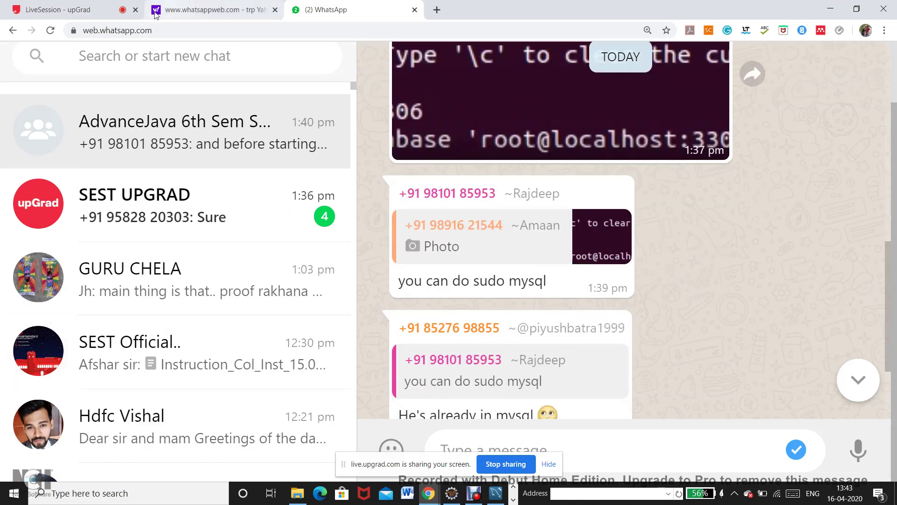
left_click(99, 12)
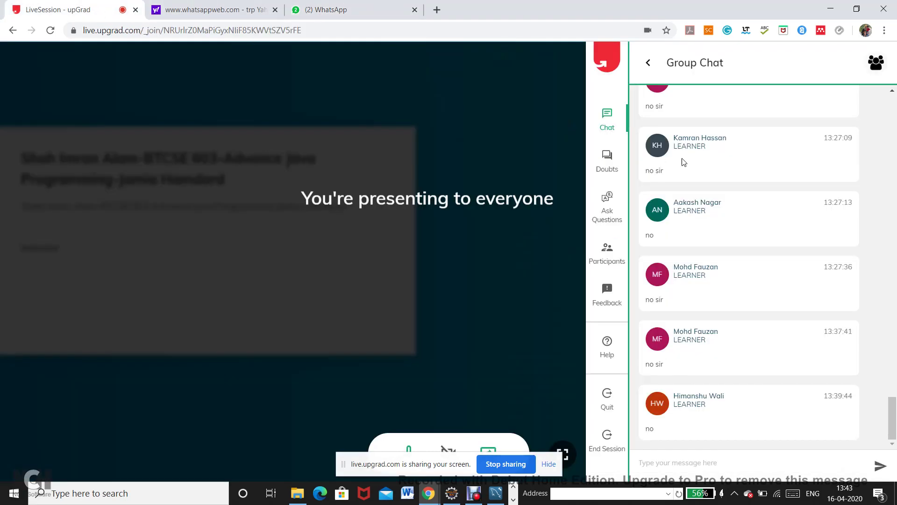
left_click(611, 122)
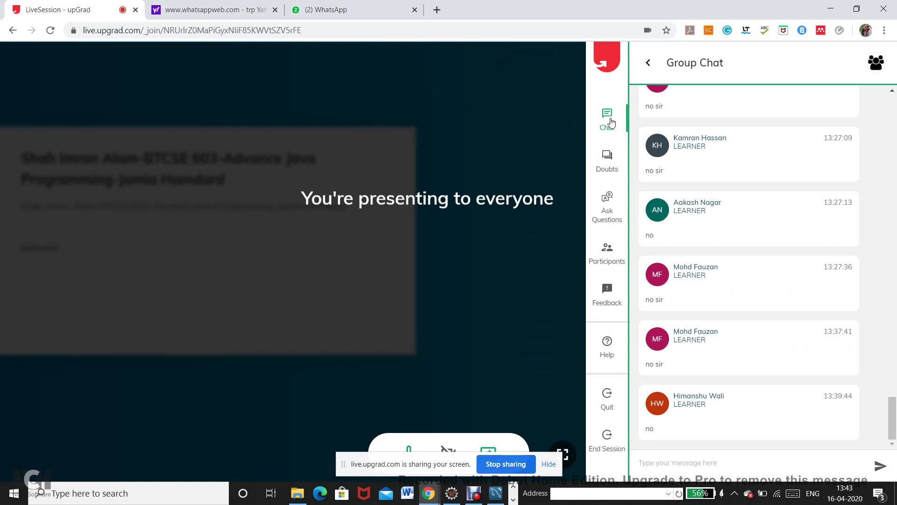